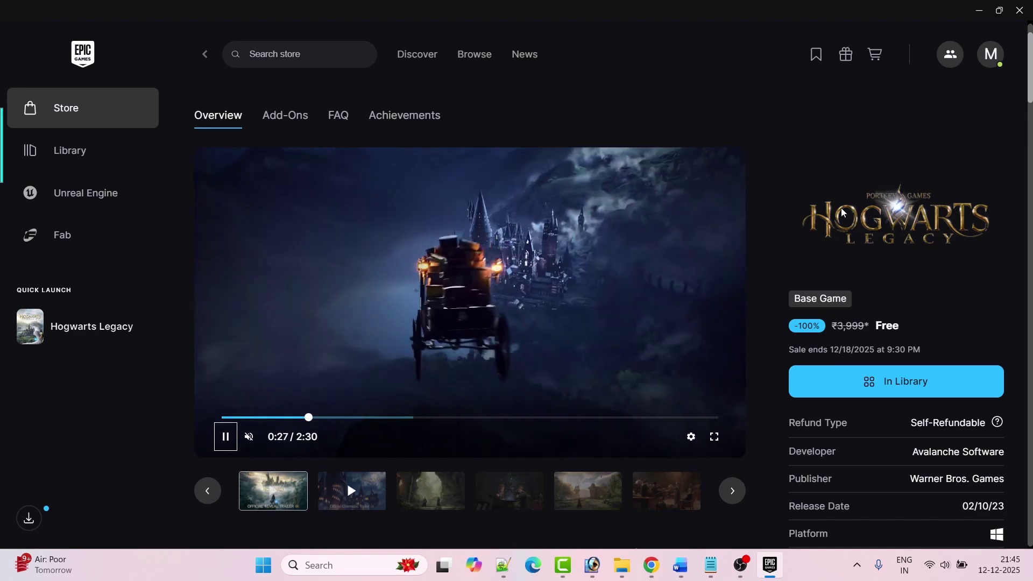
Step: Open Hogwarts Legacy's Manage settings from the Epic Games library
{"action": "key", "text": "alt+Tab"}
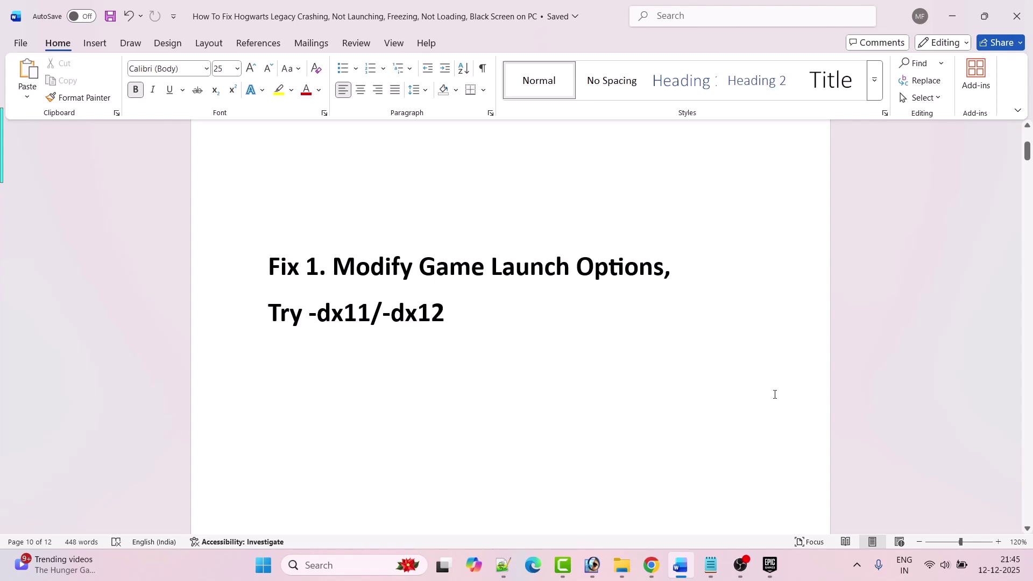
{"action": "left_click", "coordinate": [770, 565]}
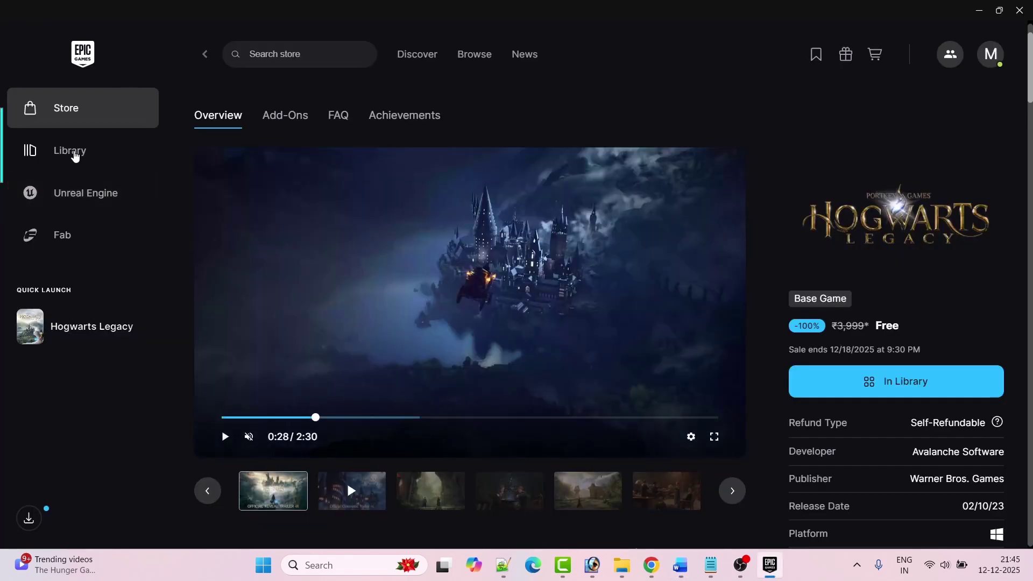
{"action": "left_click", "coordinate": [75, 154]}
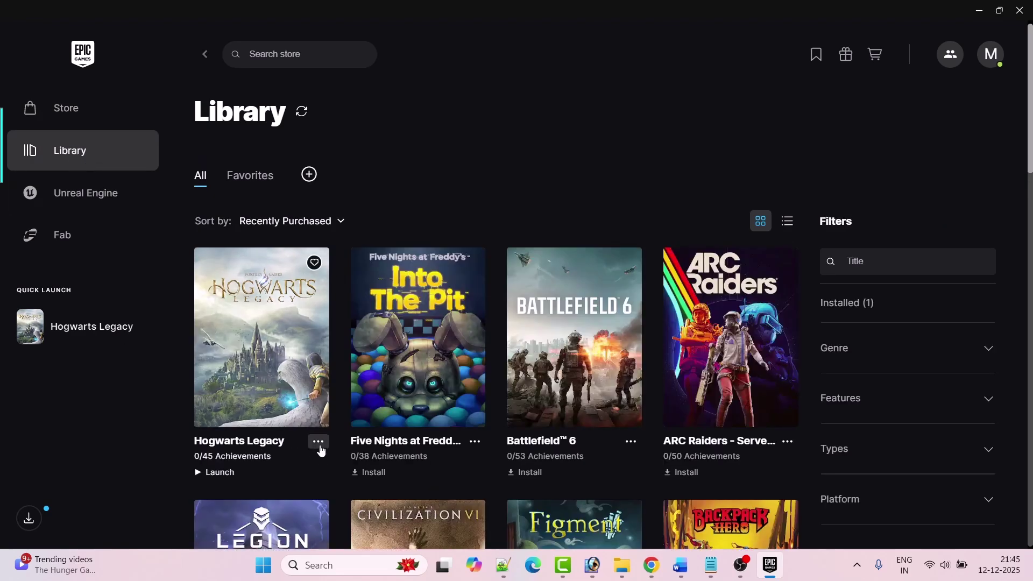
{"action": "left_click", "coordinate": [318, 442]}
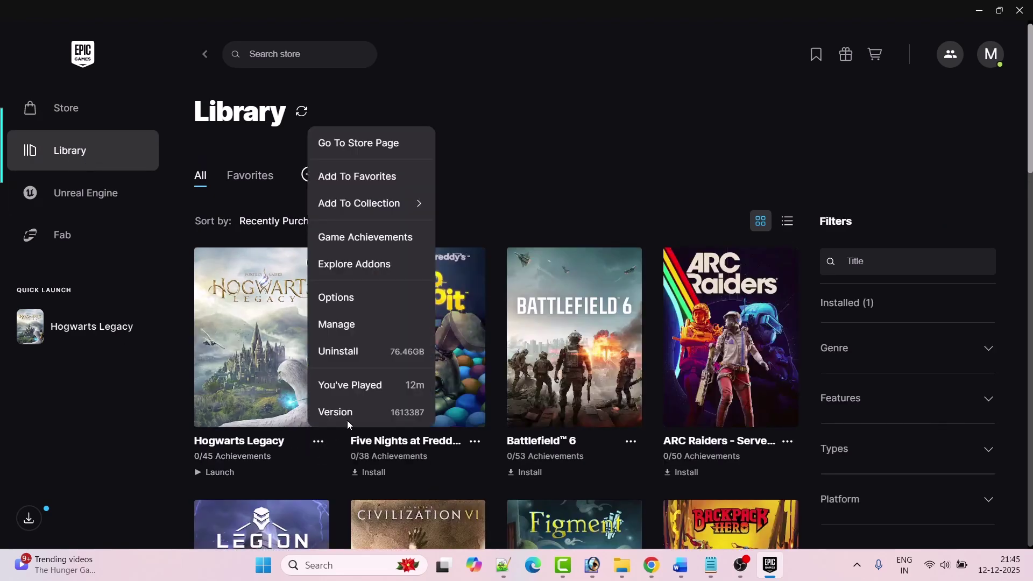
{"action": "left_click", "coordinate": [353, 325]}
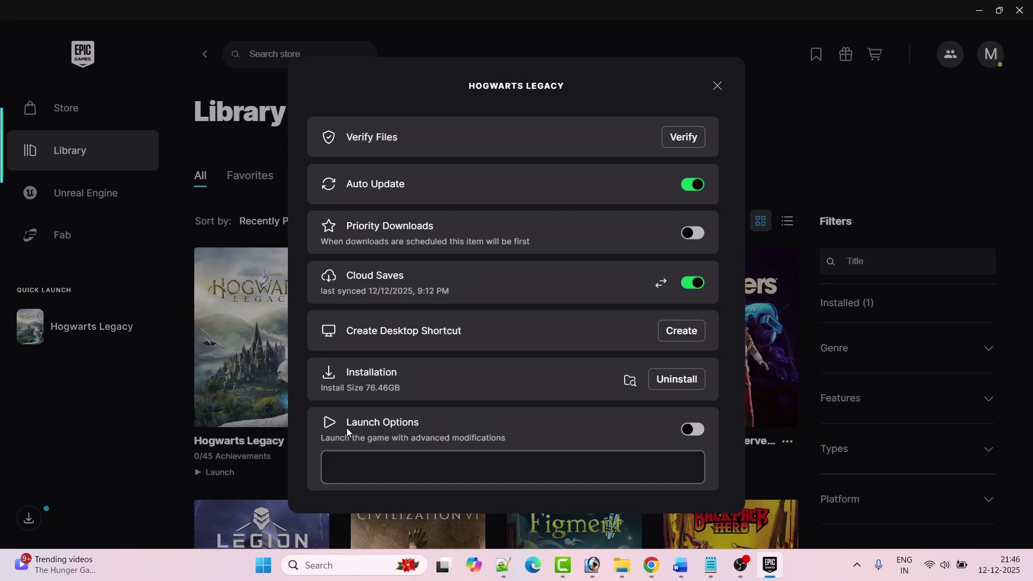
Step: Turn on Launch Options, enter the -dx12 argument and close the settings
{"action": "left_click", "coordinate": [700, 431]}
{"action": "left_click", "coordinate": [446, 471]}
{"action": "type", "text": "-dx11"}
{"action": "left_click", "coordinate": [716, 88]}
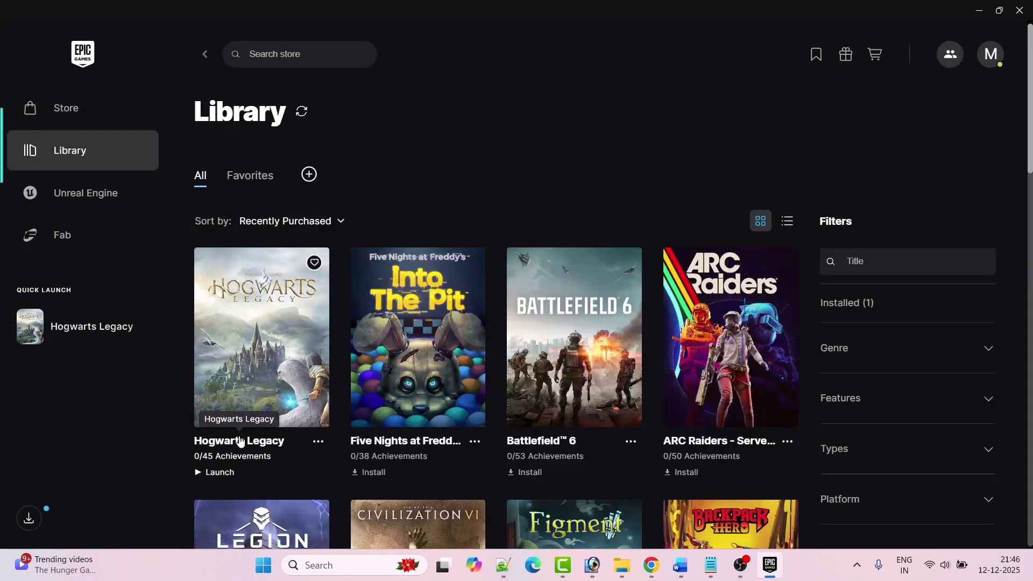
Step: Reopen Hogwarts Legacy's Manage settings and delete the -dx12 launch argument
{"action": "left_click", "coordinate": [318, 442]}
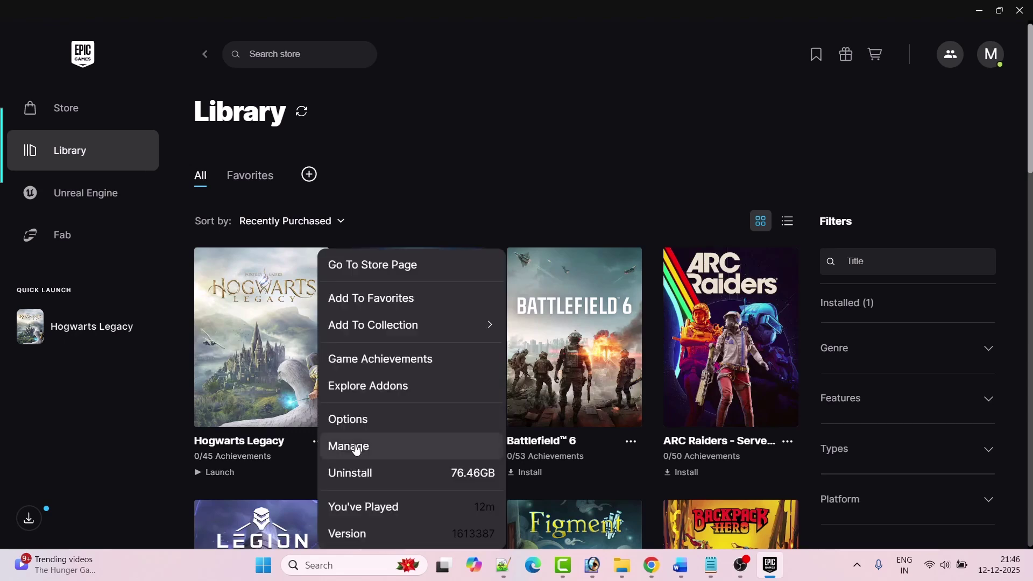
{"action": "left_click", "coordinate": [382, 452]}
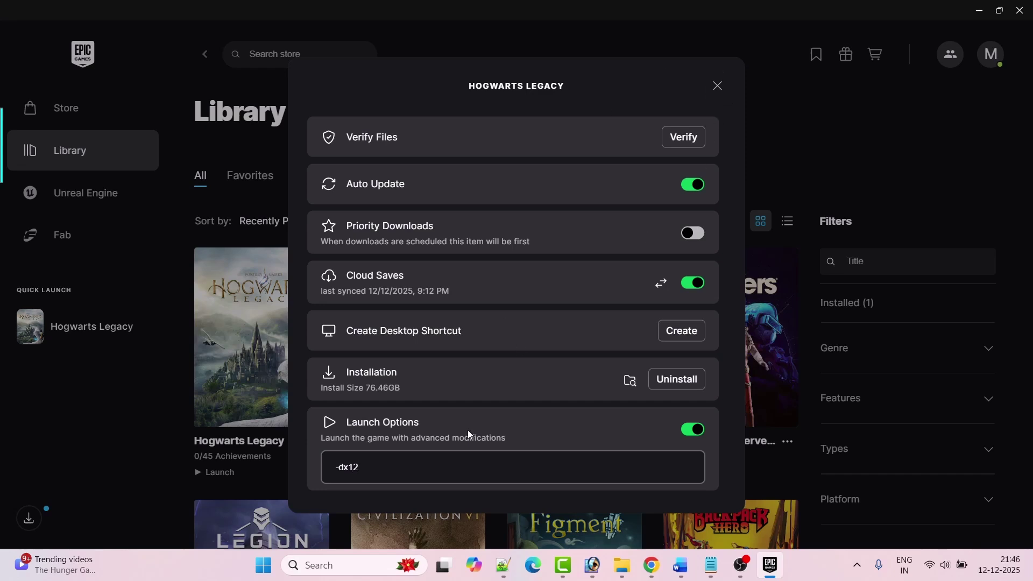
{"action": "left_click_drag", "start_coordinate": [384, 472], "coordinate": [325, 470]}
{"action": "key", "text": "BackSpace"}
Step: Turn Launch Options back off, then scroll the Word guide down to Fix 2 on Windows Security
{"action": "left_click", "coordinate": [690, 430]}
{"action": "left_click", "coordinate": [718, 86]}
{"action": "left_click", "coordinate": [680, 565]}
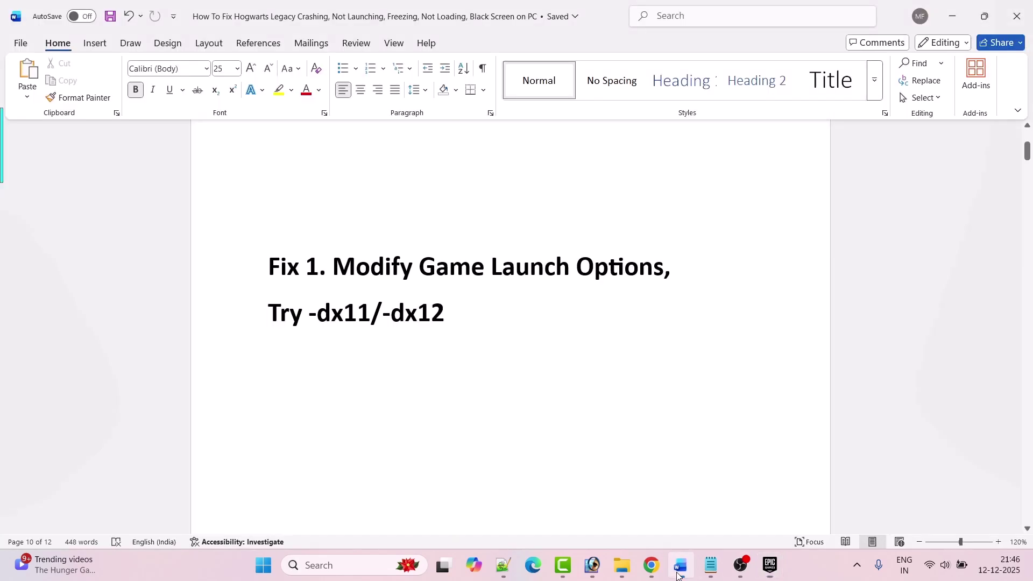
{"action": "scroll", "coordinate": [470, 363], "scroll_direction": "down", "scroll_amount": 10}
{"action": "scroll", "coordinate": [470, 363], "scroll_direction": "down", "scroll_amount": 3}
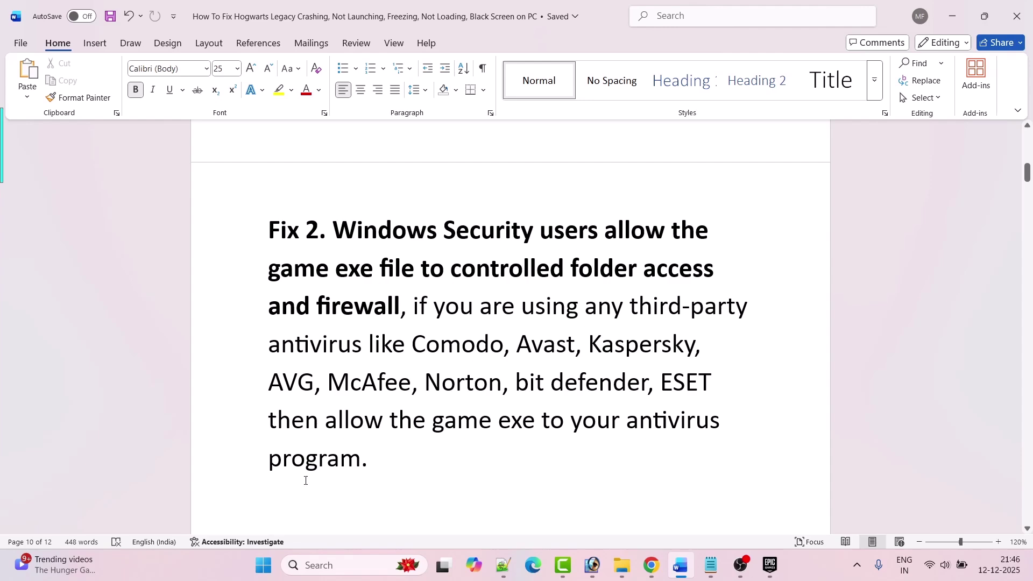
{"action": "left_click", "coordinate": [344, 565]}
Step: Search for Windows Security and open Ransomware protection's list of apps allowed through Controlled folder access
{"action": "type", "text": "windows"}
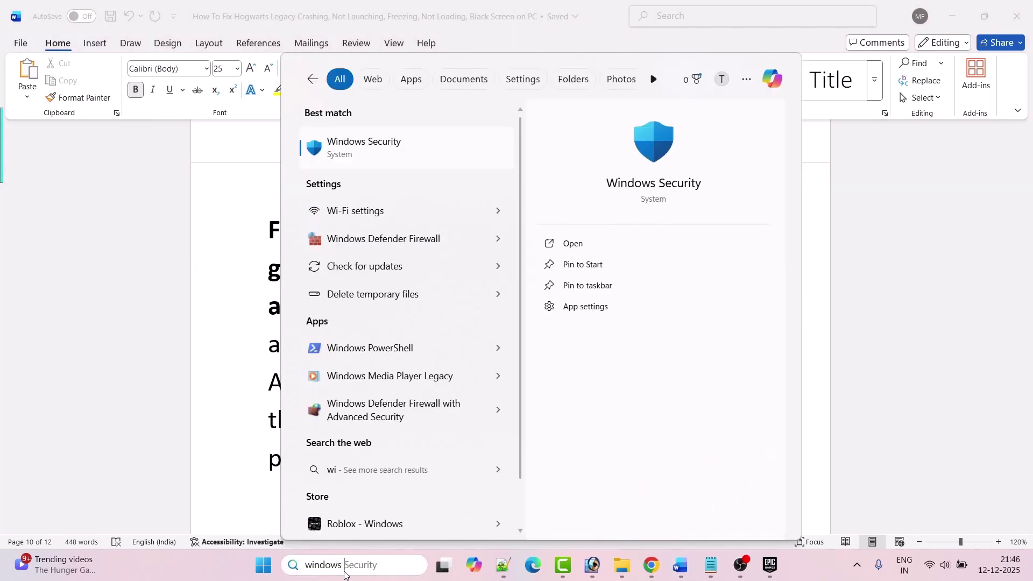
{"action": "type", "text": " se"}
{"action": "left_click", "coordinate": [628, 244]}
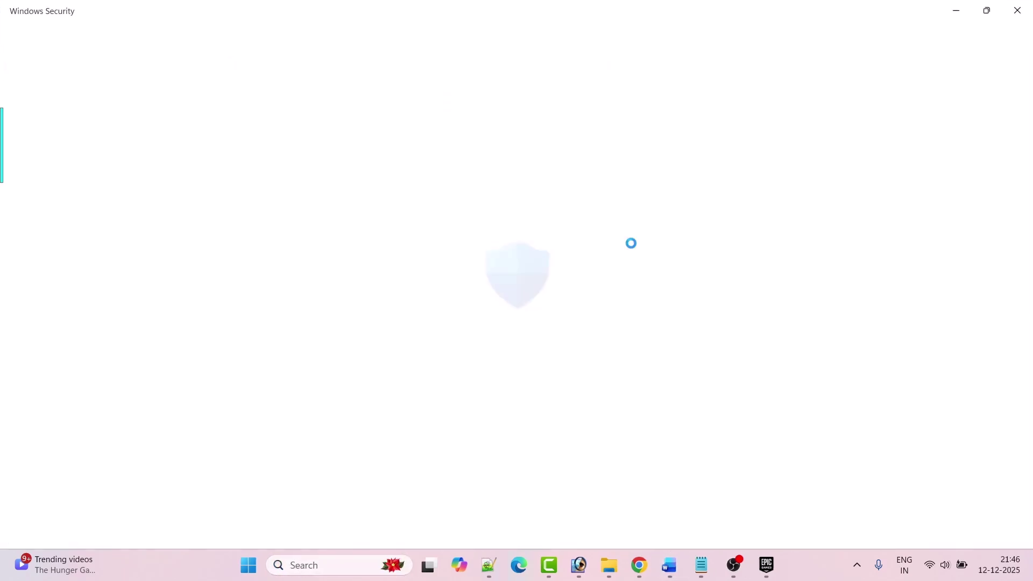
{"action": "left_click", "coordinate": [323, 221]}
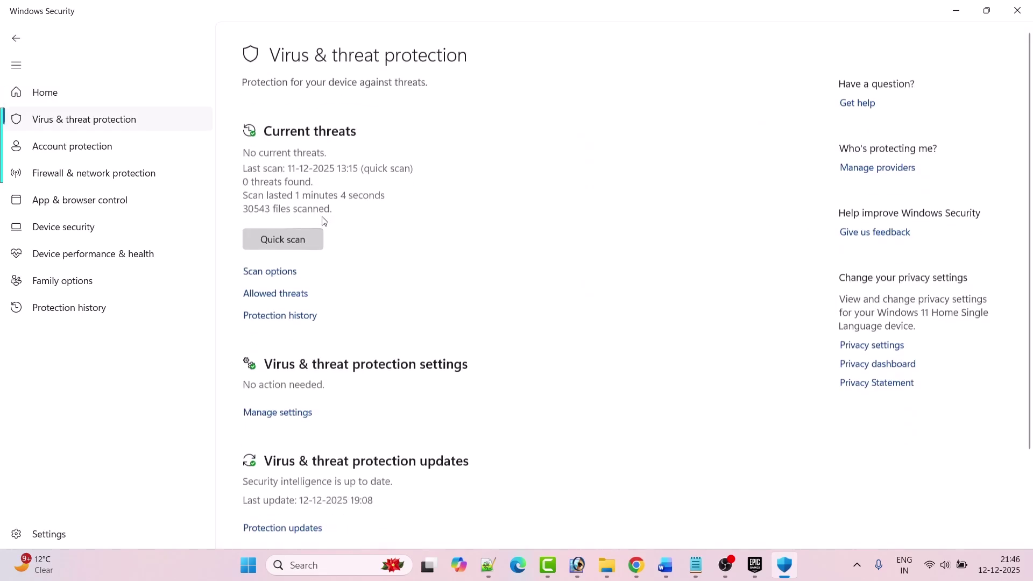
{"action": "scroll", "coordinate": [369, 525], "scroll_direction": "down", "scroll_amount": 2}
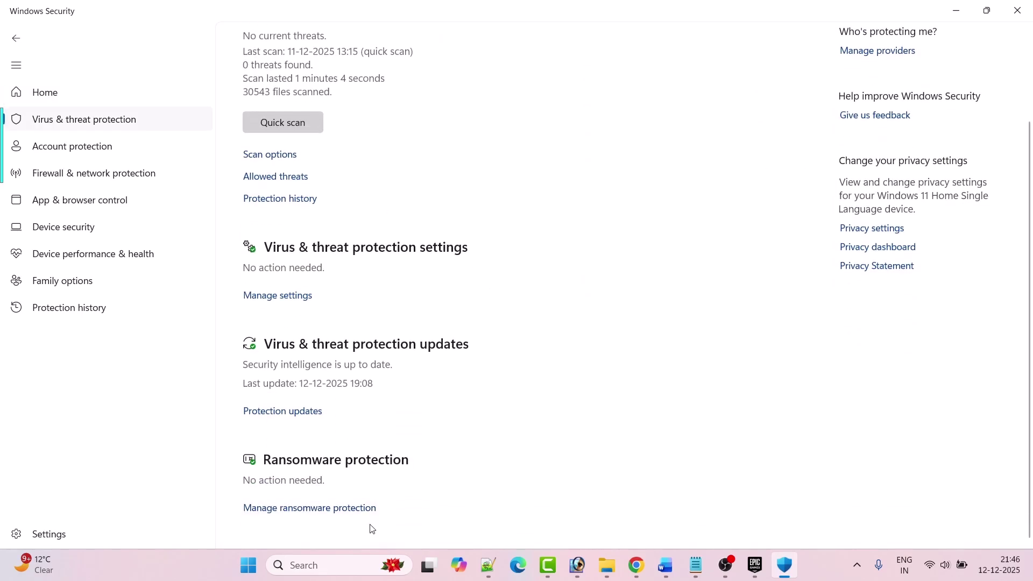
{"action": "left_click", "coordinate": [325, 509]}
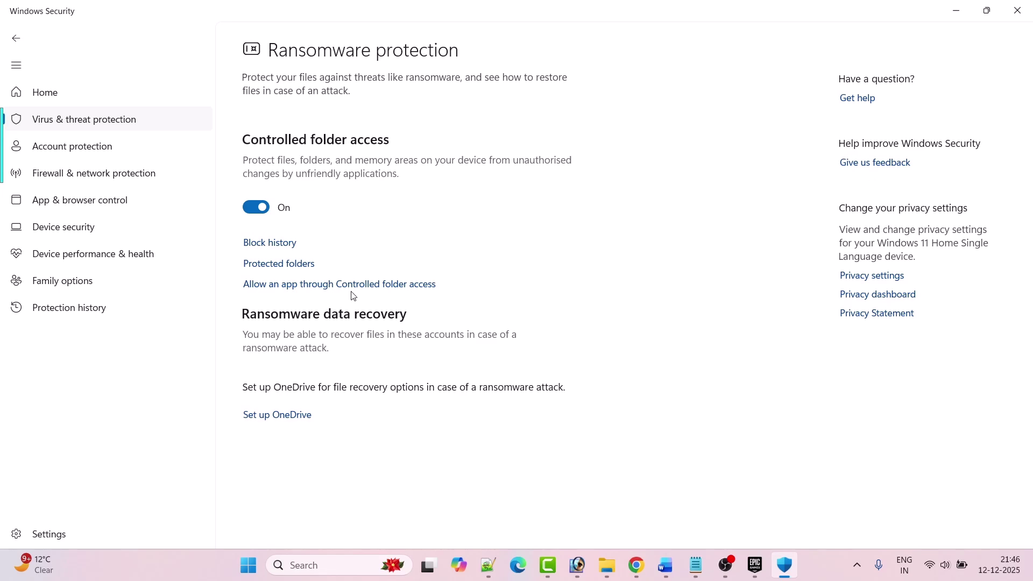
{"action": "left_click", "coordinate": [394, 291]}
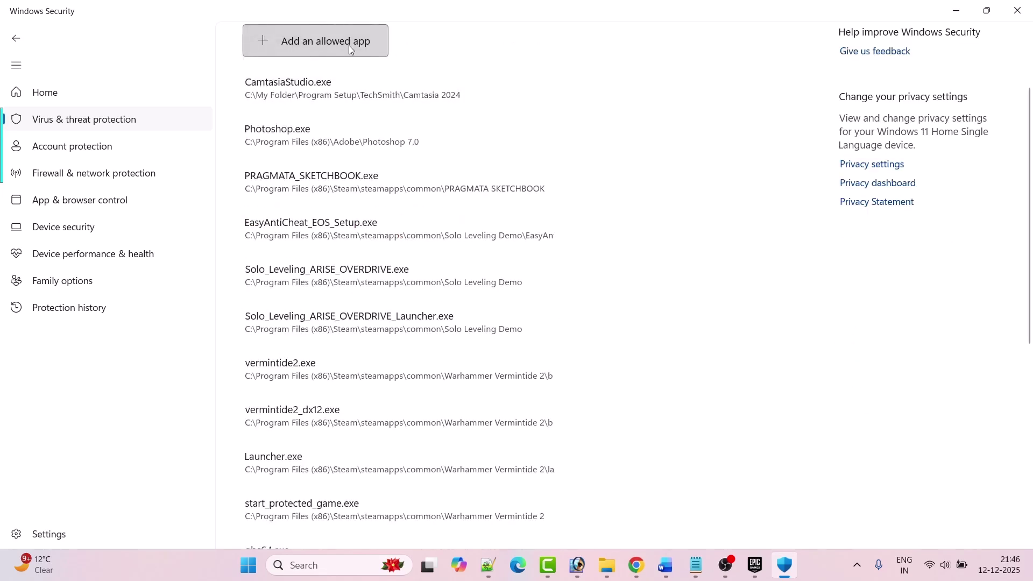
Step: Add HogwartsLegacy.exe from Program Files\Epic Games\HogwartsLegacy as an allowed app
{"action": "left_click", "coordinate": [332, 45]}
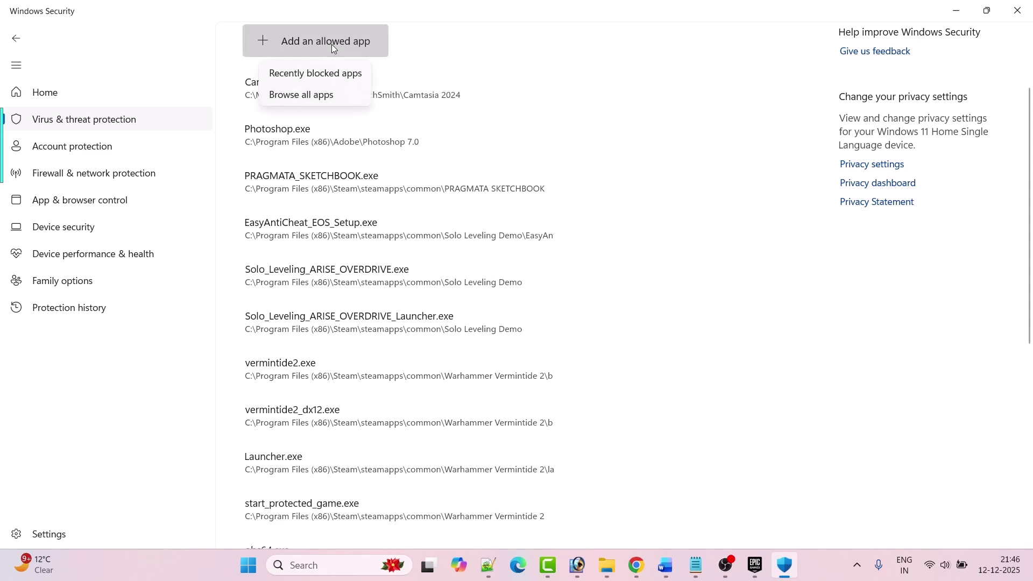
{"action": "left_click", "coordinate": [313, 97]}
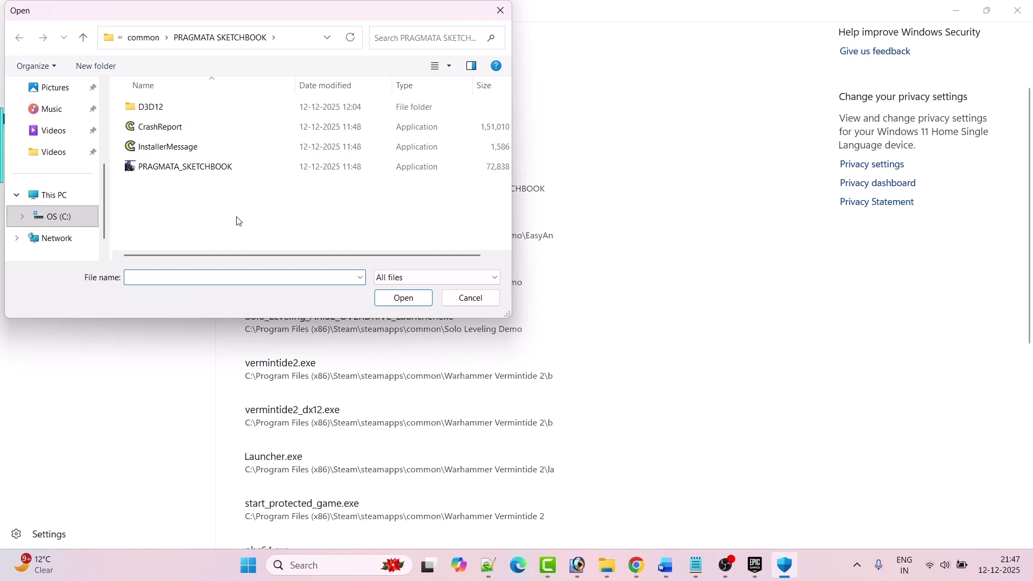
{"action": "left_click", "coordinate": [68, 217]}
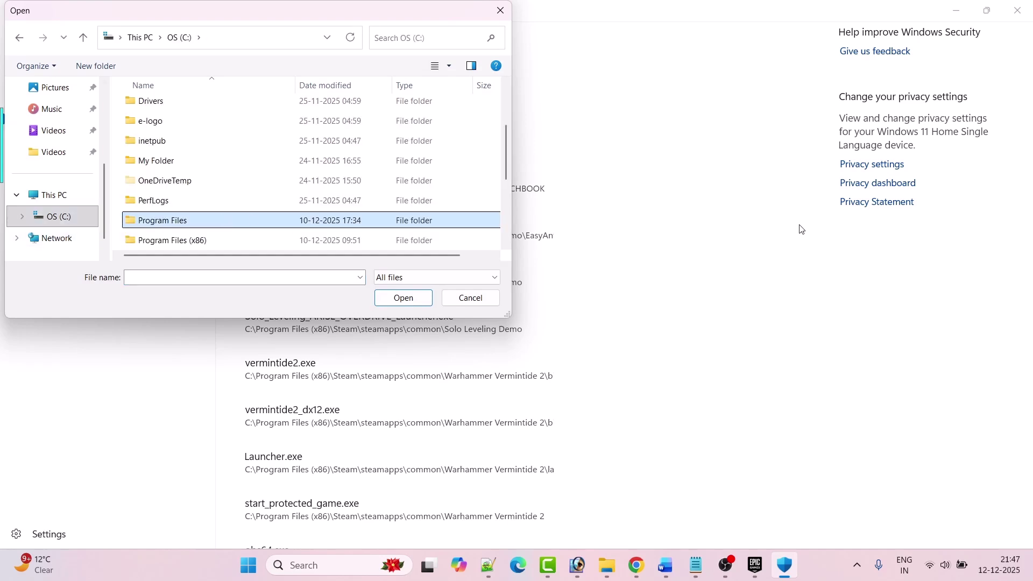
{"action": "key", "text": "Return"}
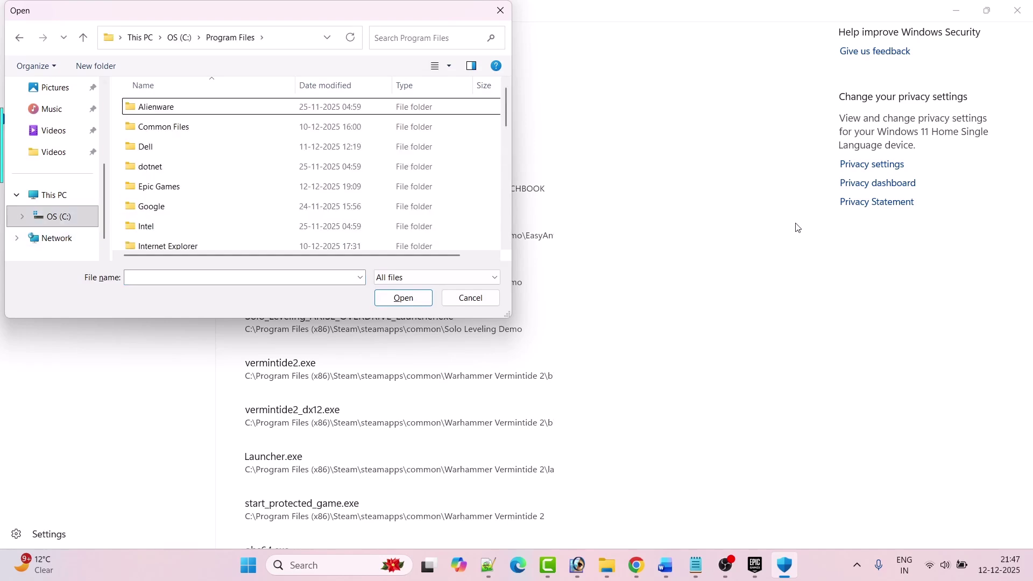
{"action": "key", "text": "e"}
{"action": "key", "text": "Return"}
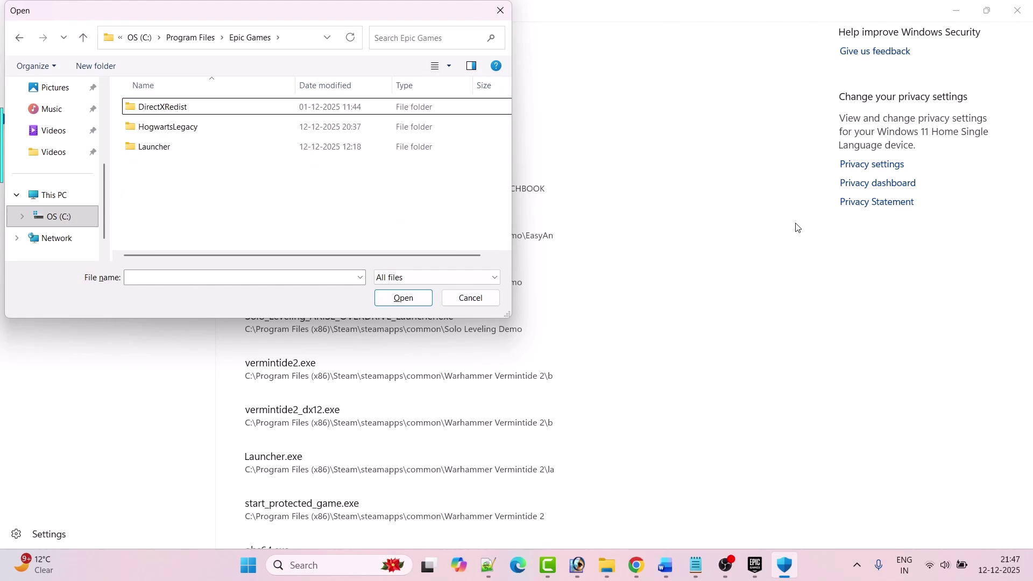
{"action": "key", "text": "h"}
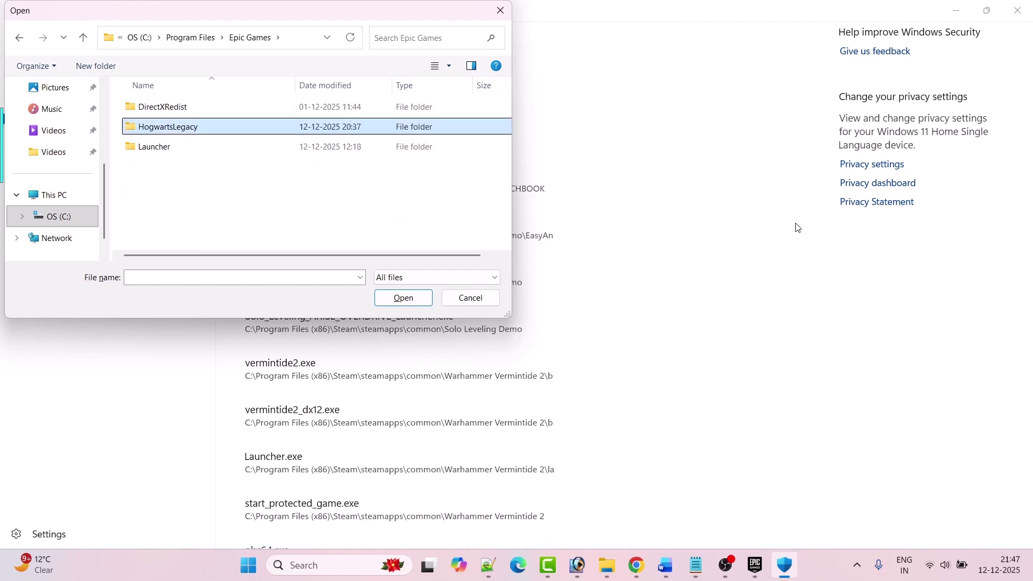
{"action": "key", "text": "Return"}
{"action": "left_click", "coordinate": [182, 171]}
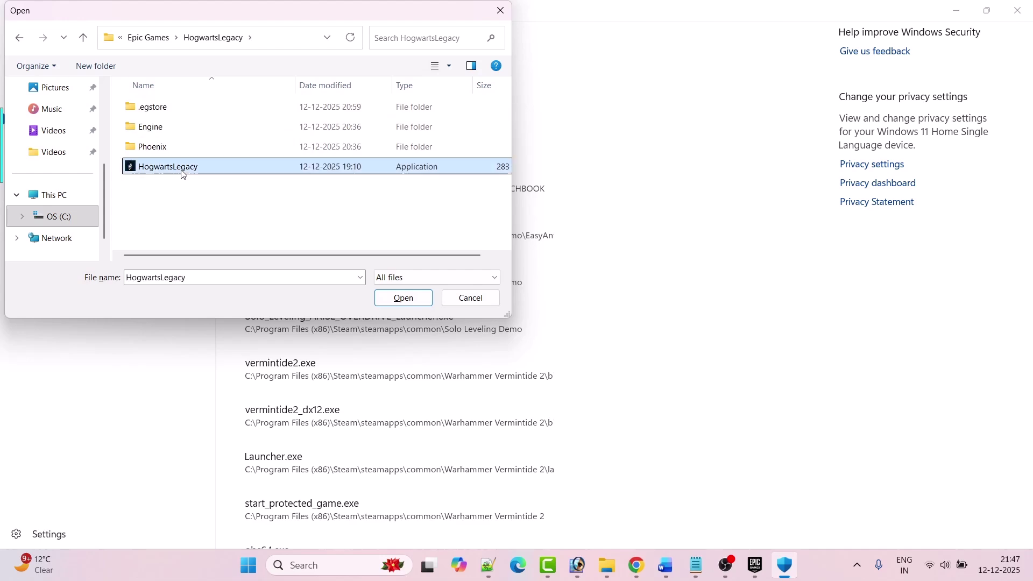
{"action": "left_click", "coordinate": [401, 298]}
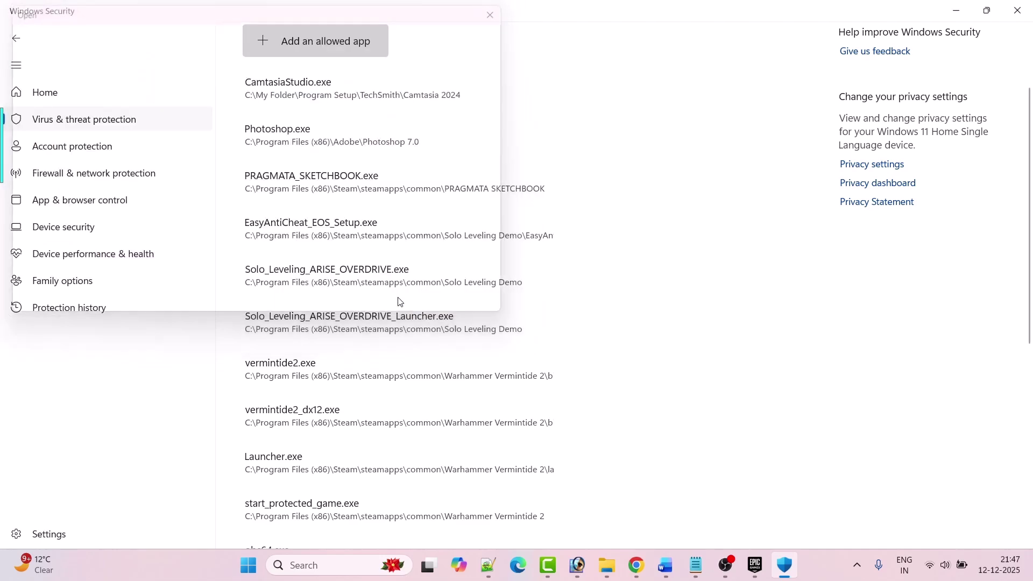
Step: Also allow the HogwartsLegacy executable from Phoenix\Binaries\Win64, then go back
{"action": "left_click", "coordinate": [275, 44]}
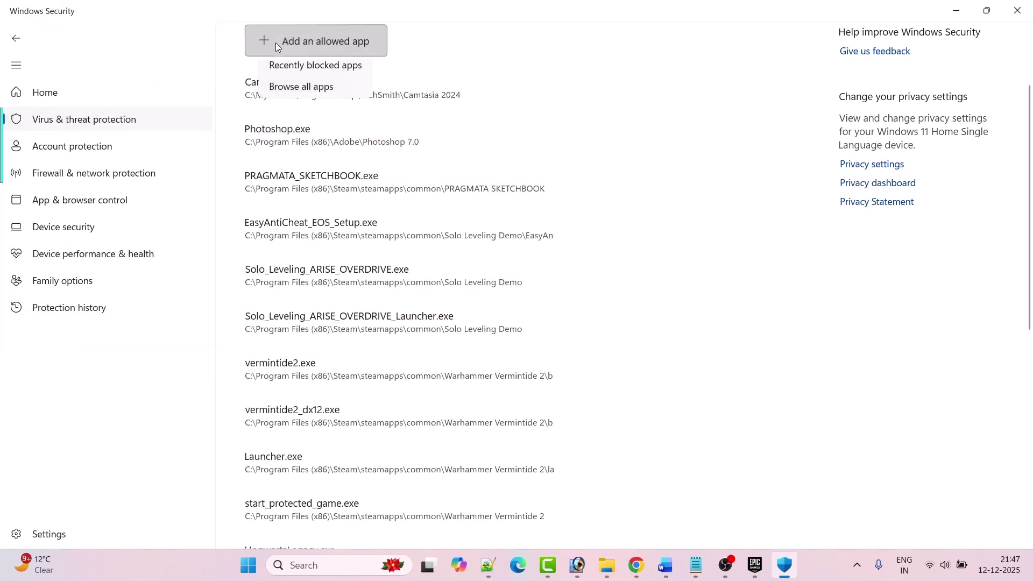
{"action": "left_click", "coordinate": [309, 88]}
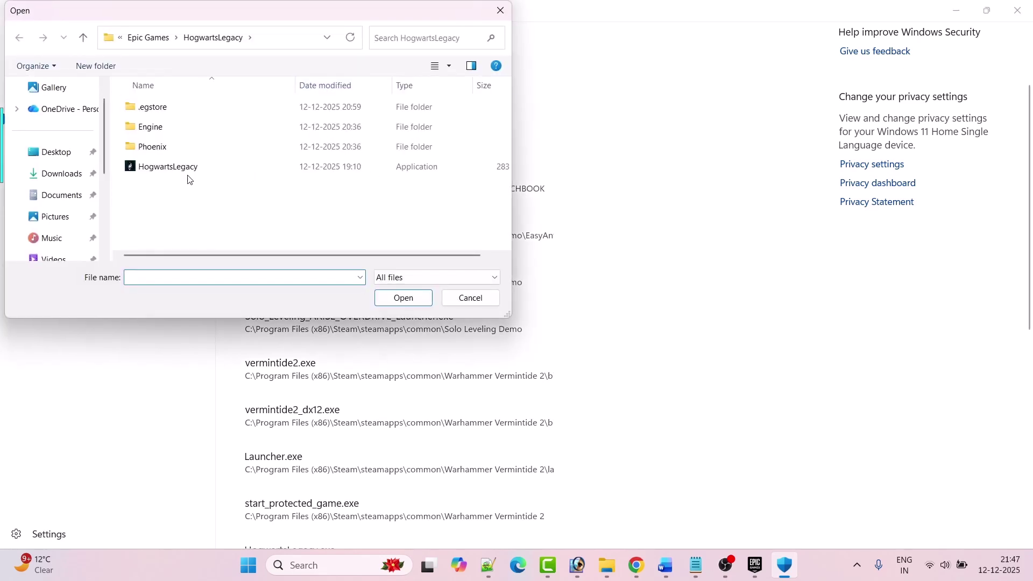
{"action": "double_click", "coordinate": [170, 152]}
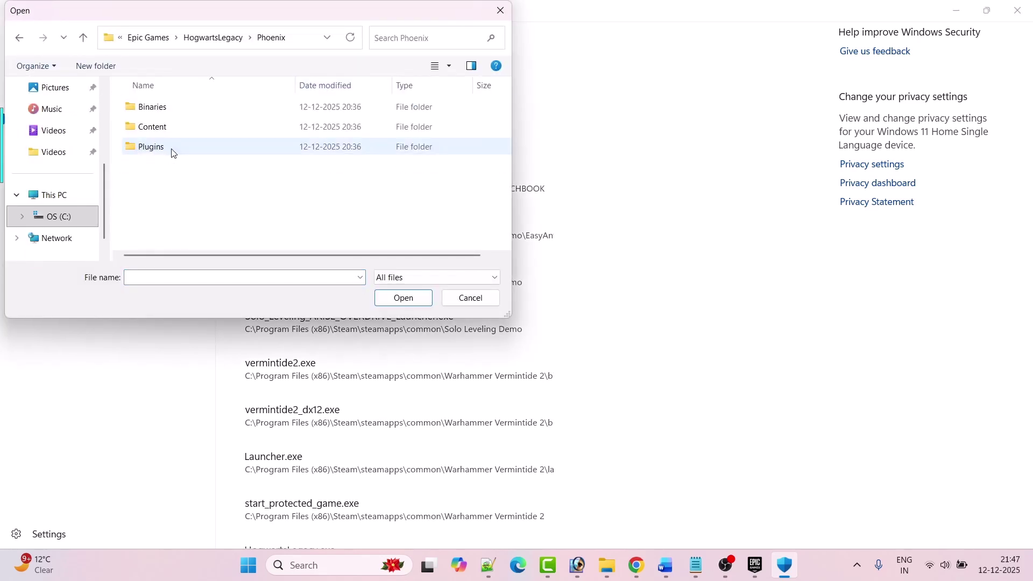
{"action": "double_click", "coordinate": [175, 113]}
{"action": "double_click", "coordinate": [174, 110]}
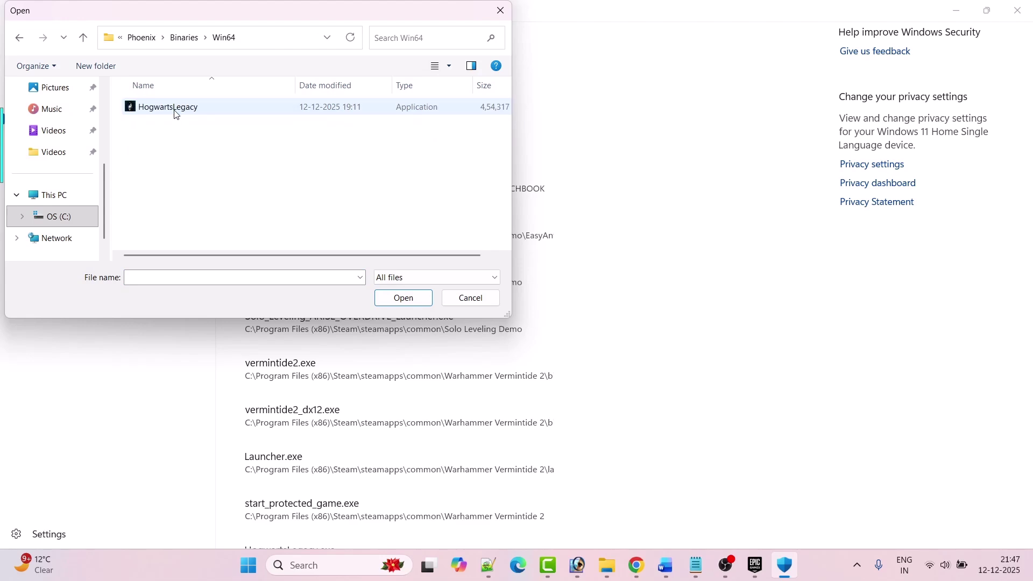
{"action": "left_click", "coordinate": [173, 110]}
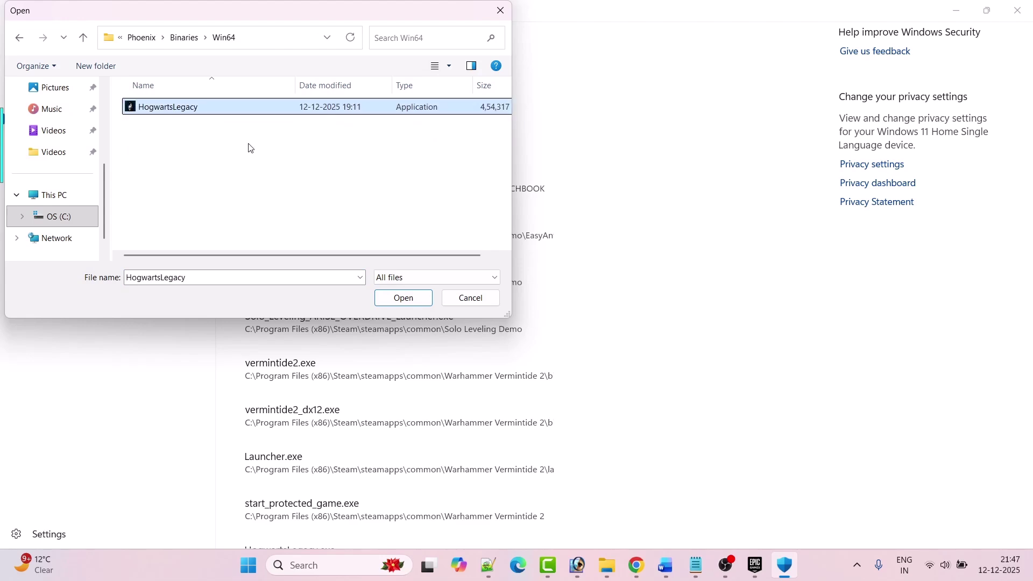
{"action": "left_click", "coordinate": [405, 302]}
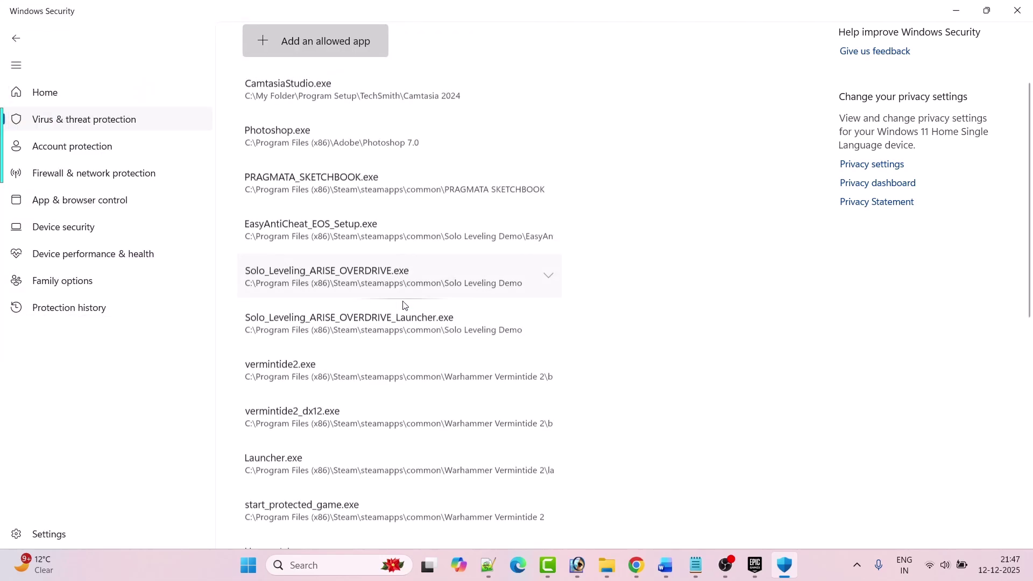
{"action": "left_click", "coordinate": [26, 43]}
Step: Open Firewall & network protection's allowed apps list and unlock it with Change settings
{"action": "left_click", "coordinate": [25, 43]}
{"action": "left_click", "coordinate": [25, 43]}
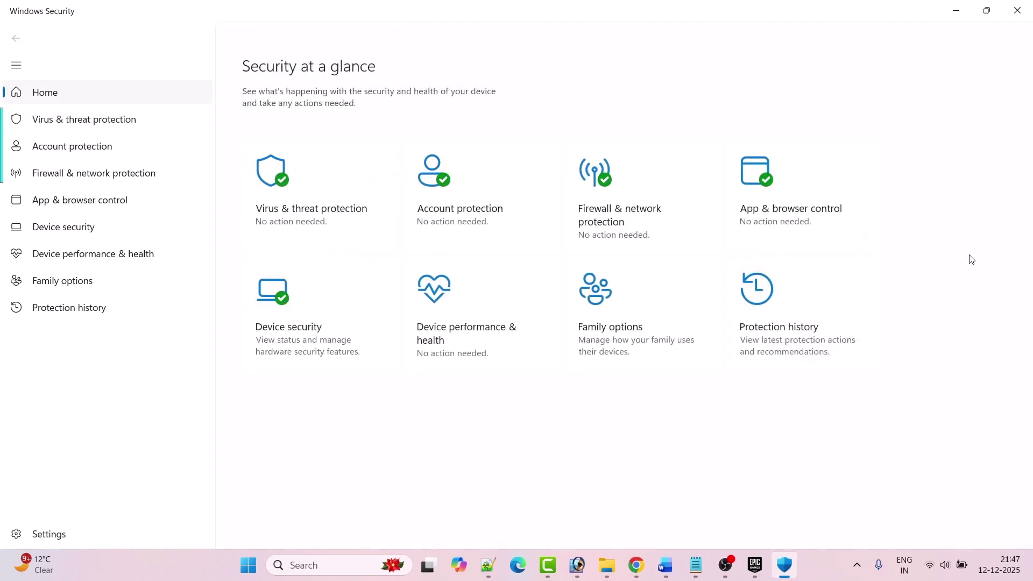
{"action": "left_click", "coordinate": [646, 215]}
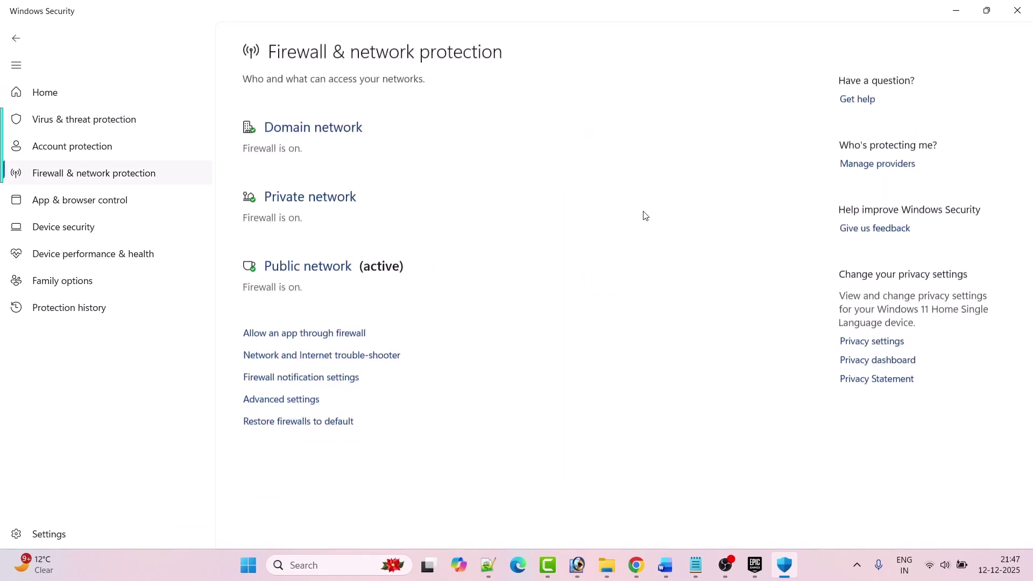
{"action": "left_click", "coordinate": [321, 336]}
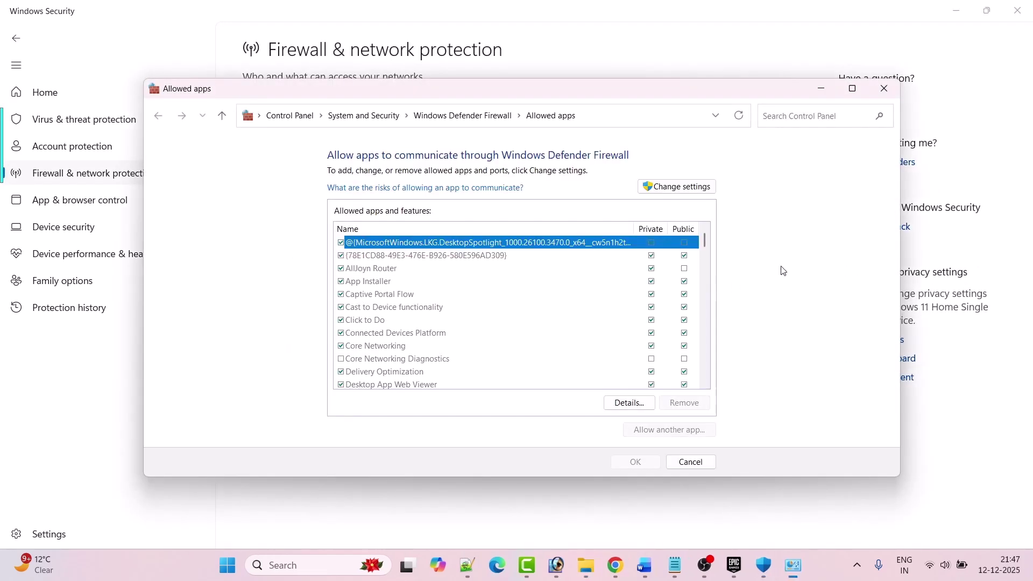
{"action": "left_click", "coordinate": [654, 189]}
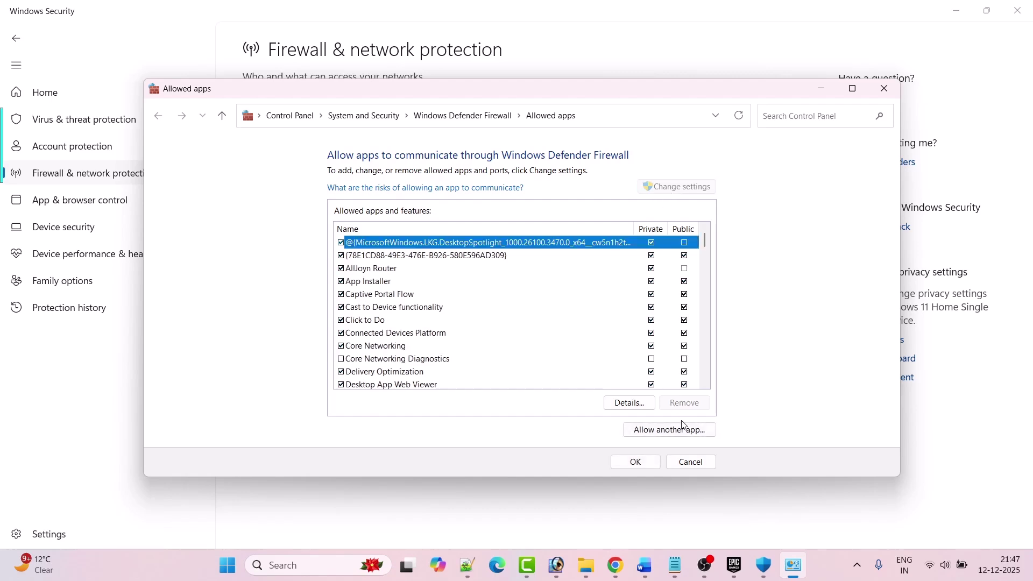
Step: Allow HogwartsLegacy.exe from Program Files\Epic Games\HogwartsLegacy through the firewall
{"action": "left_click", "coordinate": [676, 431]}
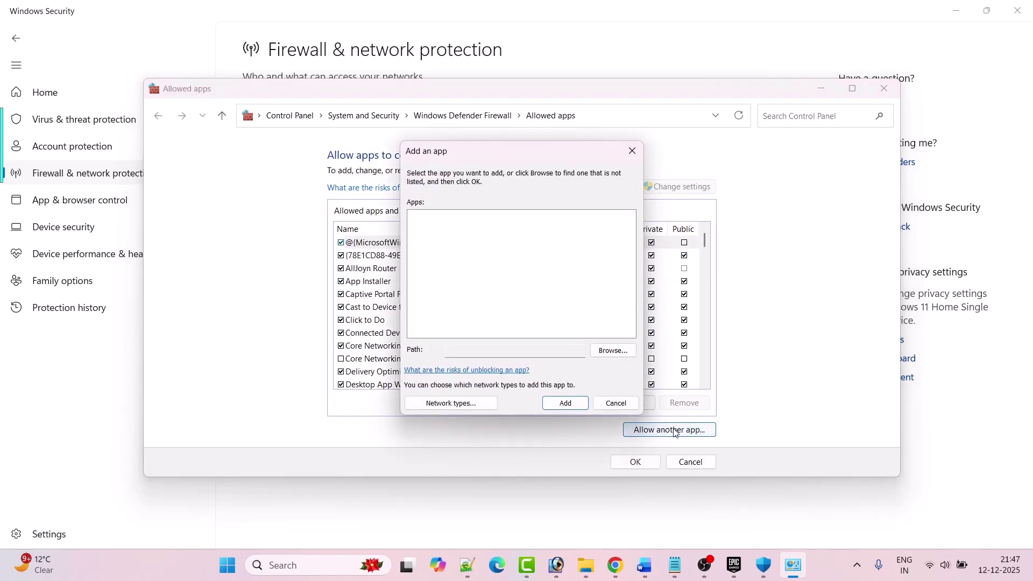
{"action": "left_click", "coordinate": [609, 352]}
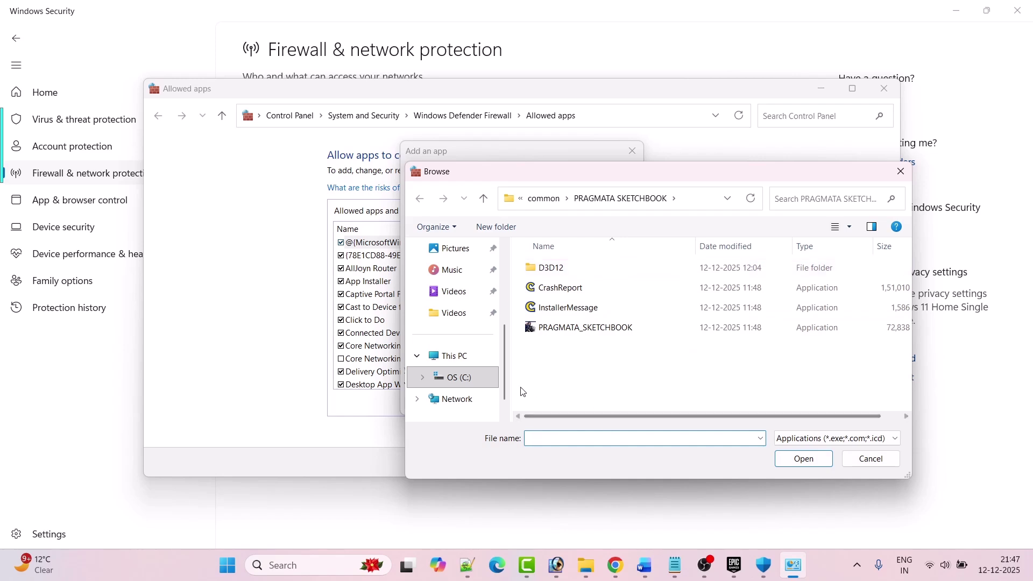
{"action": "left_click", "coordinate": [461, 377]}
{"action": "left_click", "coordinate": [580, 381]}
{"action": "key", "text": "Return"}
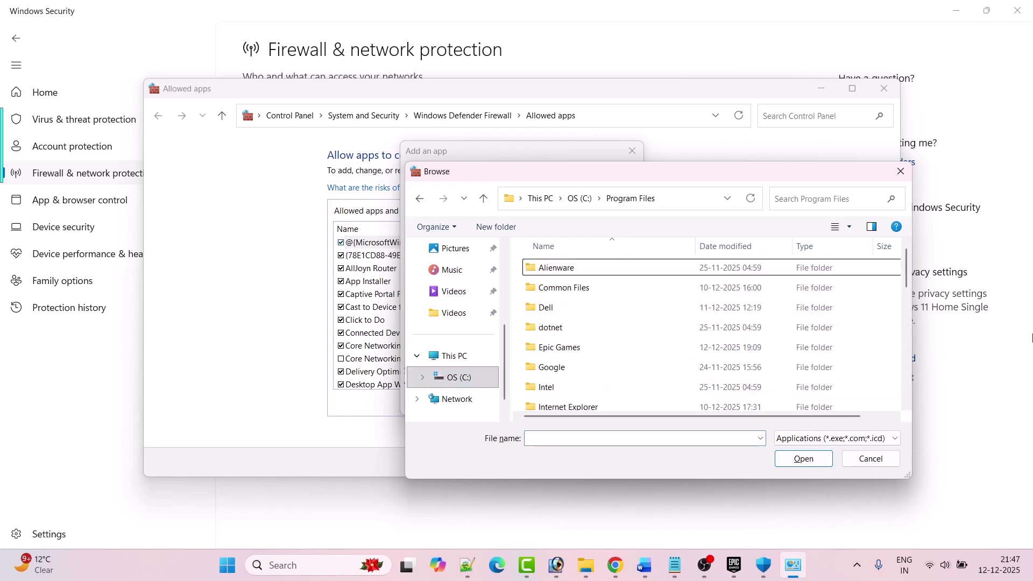
{"action": "key", "text": "e"}
{"action": "key", "text": "Return"}
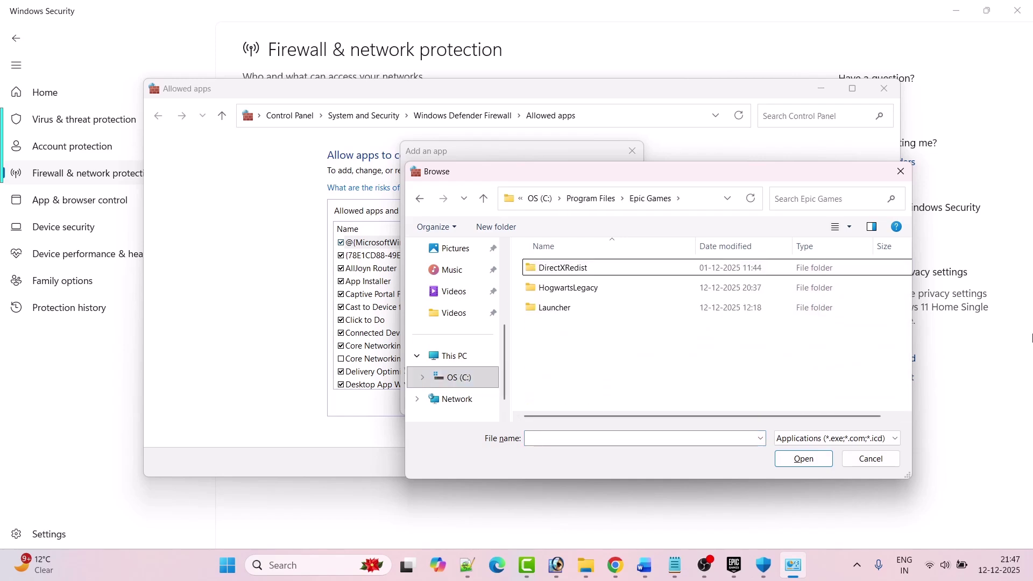
{"action": "key", "text": "h"}
{"action": "key", "text": "Return"}
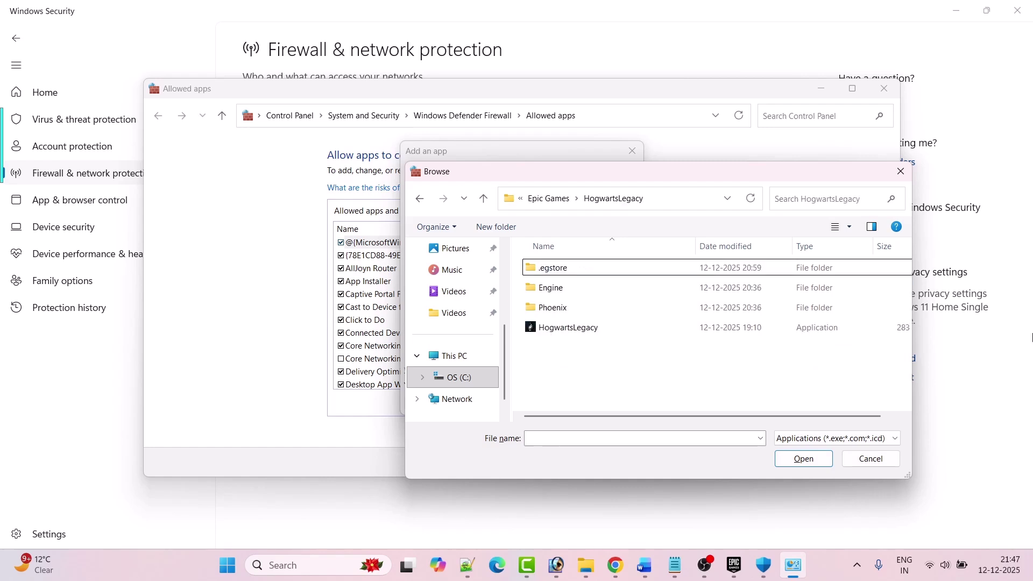
{"action": "left_click", "coordinate": [592, 334]}
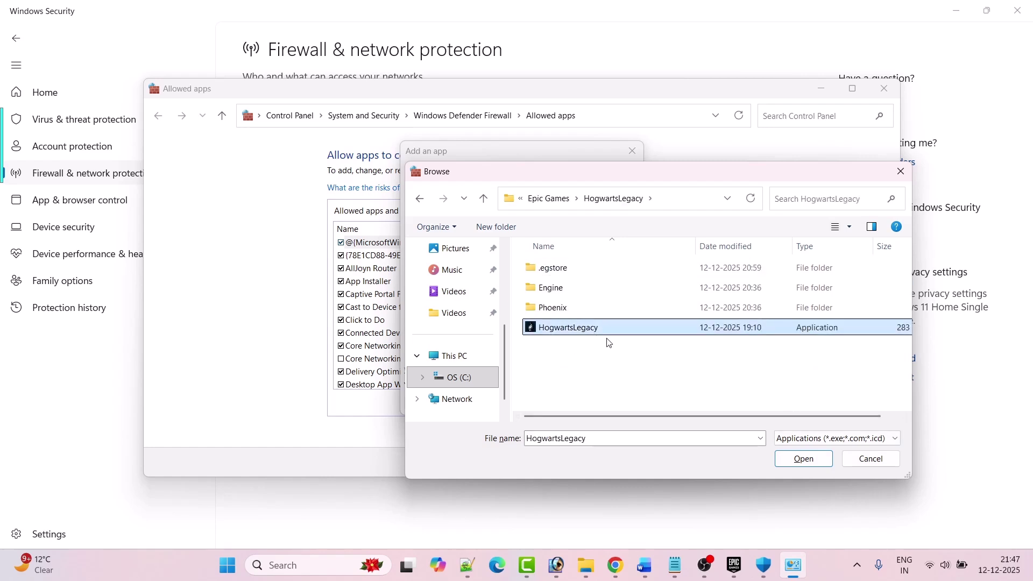
{"action": "left_click", "coordinate": [797, 458]}
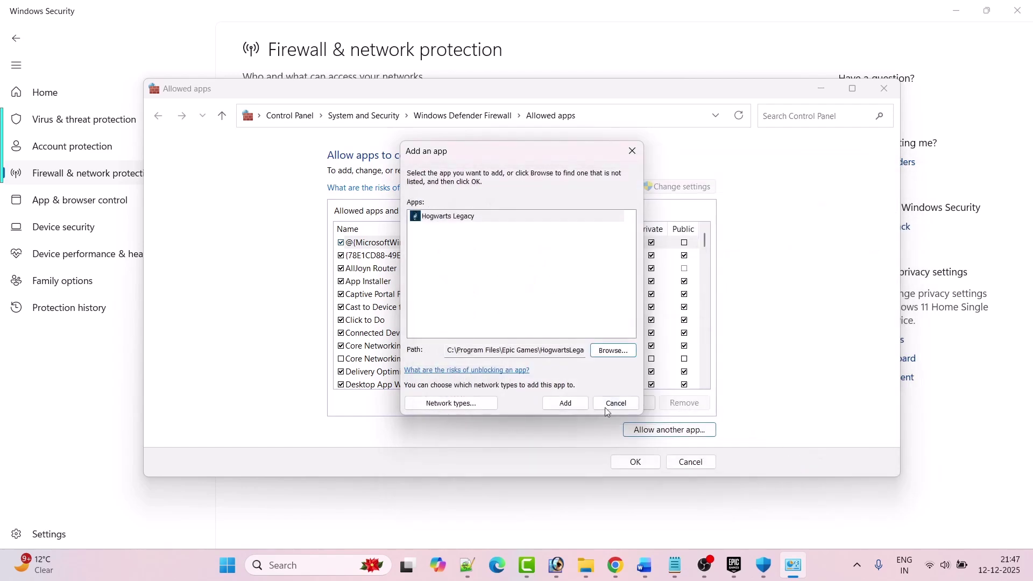
{"action": "left_click", "coordinate": [565, 403]}
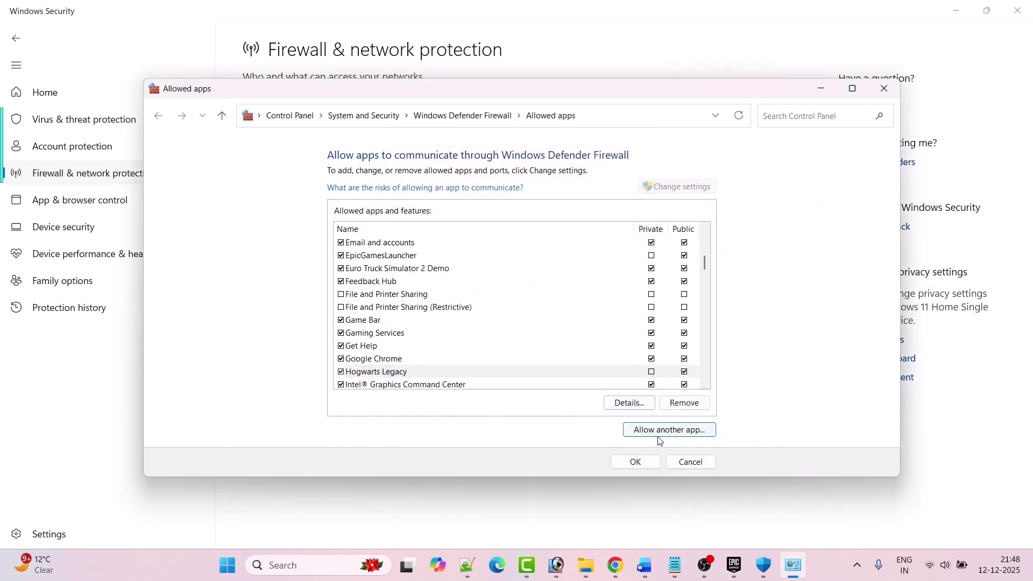
Step: Add the Phoenix\Binaries\Win64 HogwartsLegacy executable to the firewall list and save the changes
{"action": "left_click", "coordinate": [675, 430]}
{"action": "left_click", "coordinate": [613, 351]}
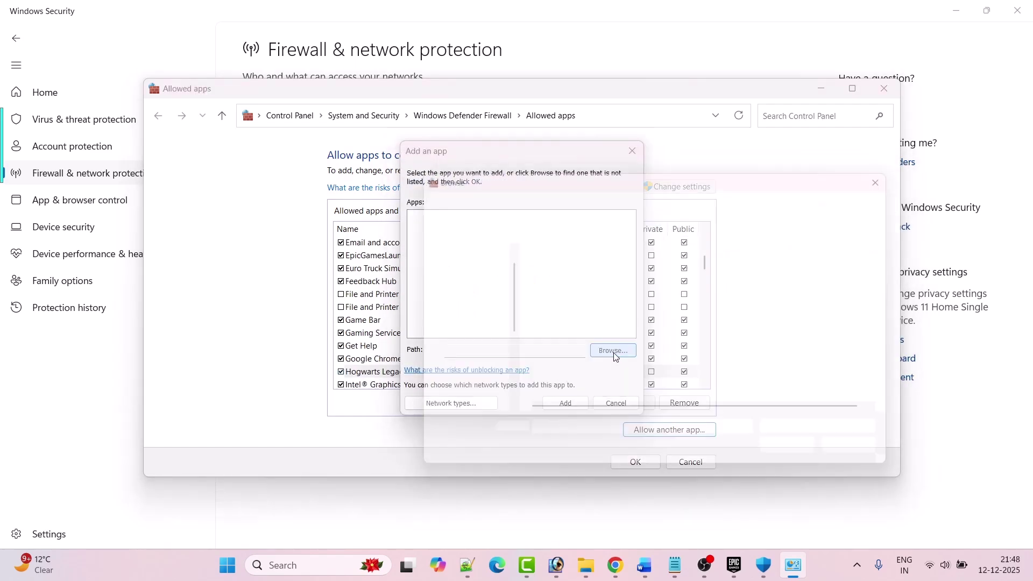
{"action": "double_click", "coordinate": [576, 308]}
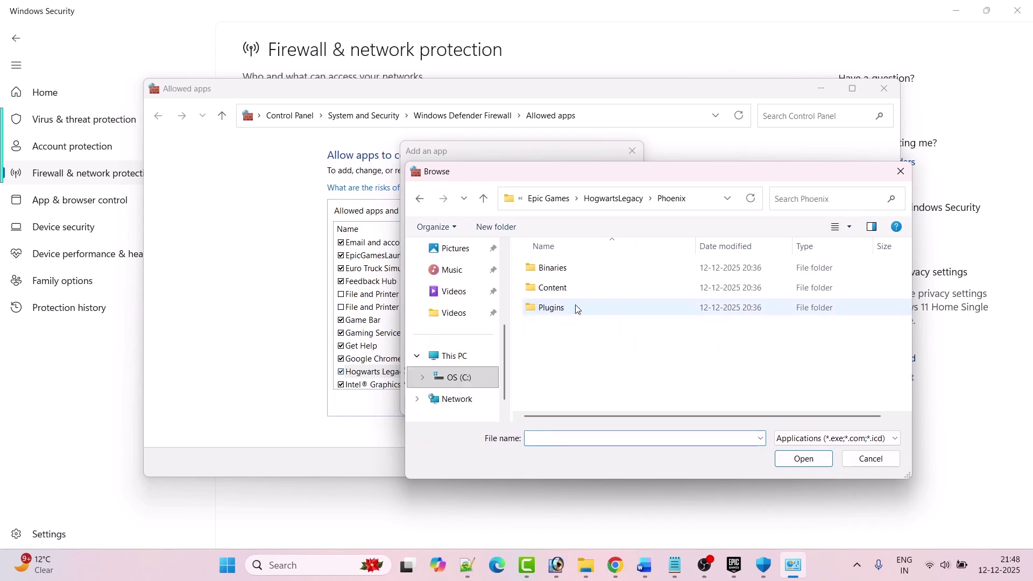
{"action": "double_click", "coordinate": [581, 270]}
{"action": "double_click", "coordinate": [603, 272]}
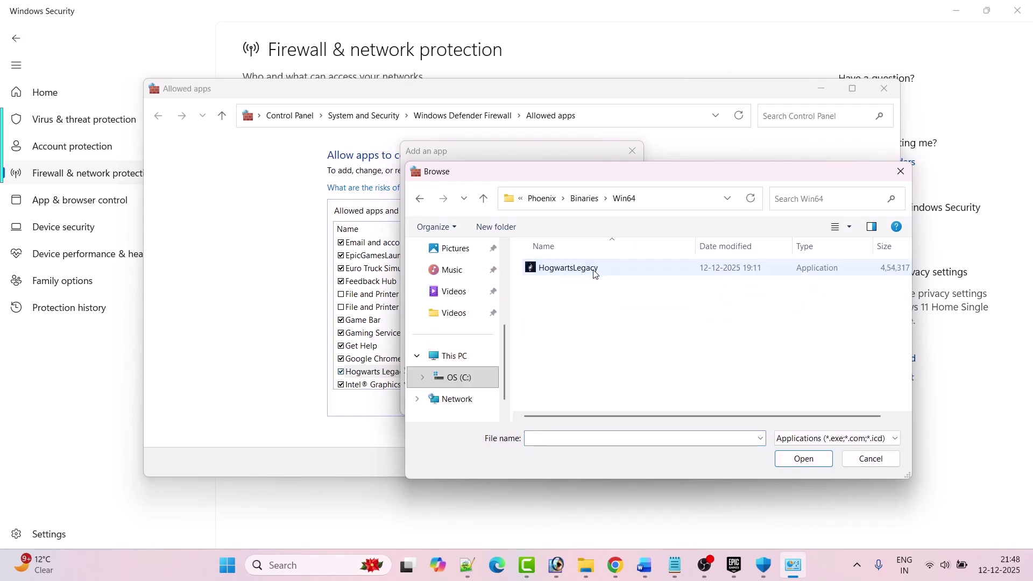
{"action": "left_click", "coordinate": [593, 272]}
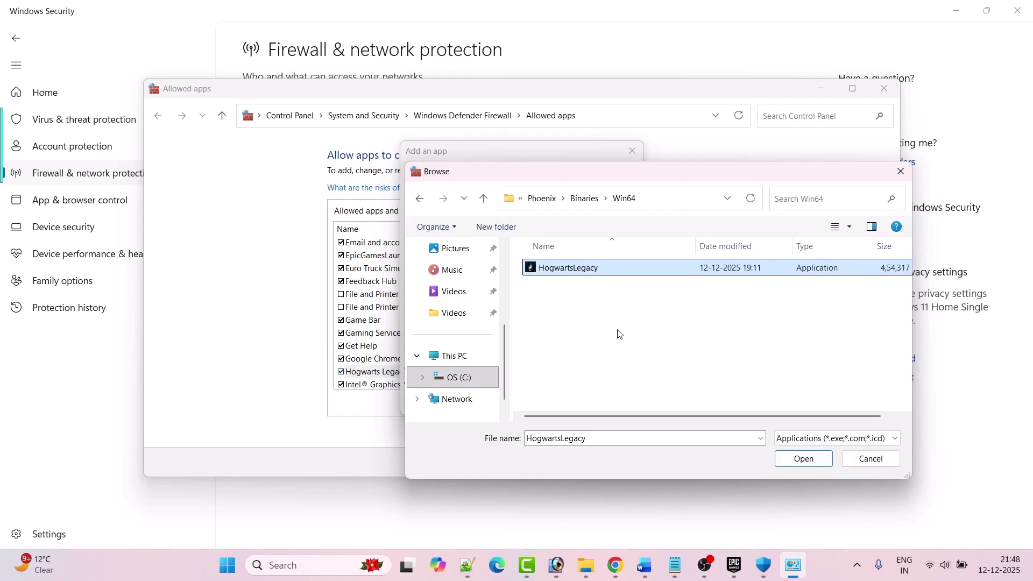
{"action": "left_click", "coordinate": [806, 460]}
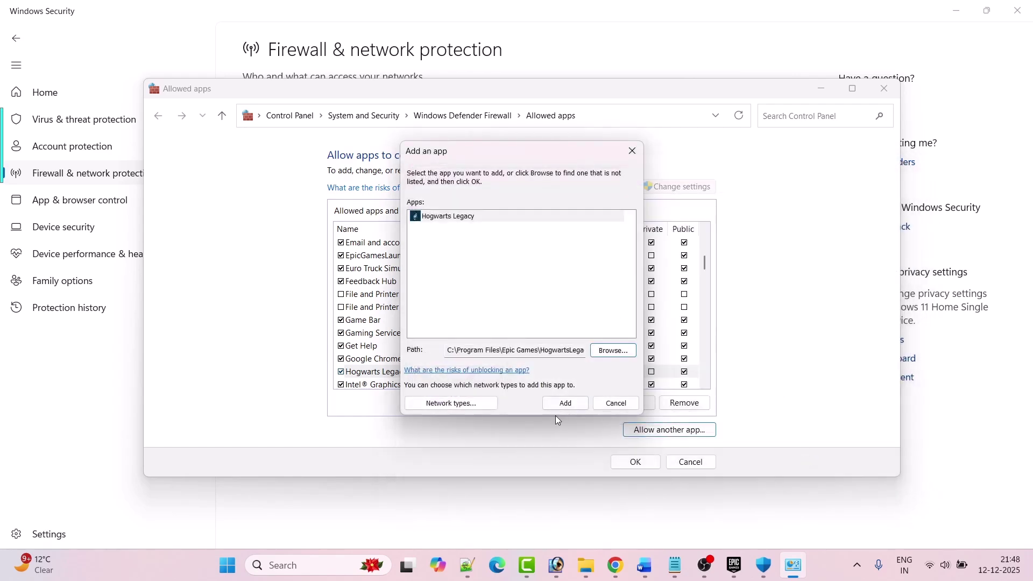
{"action": "left_click", "coordinate": [565, 403]}
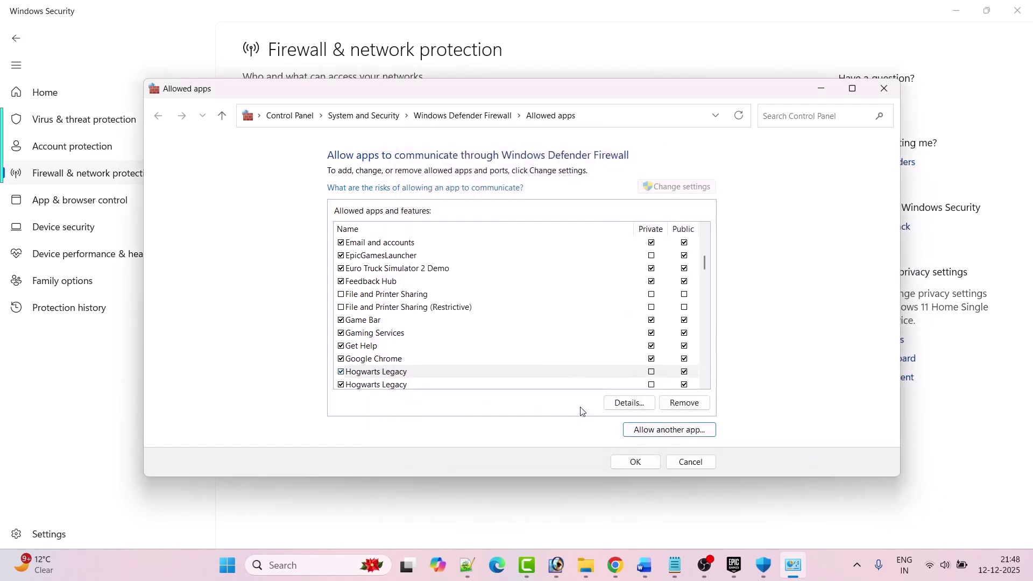
{"action": "left_click", "coordinate": [636, 463]}
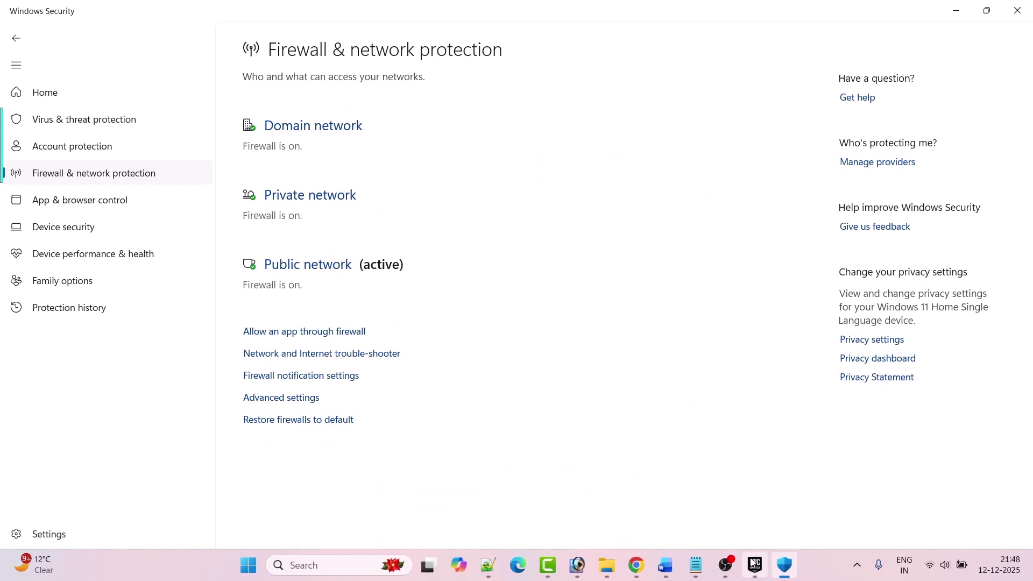
{"action": "left_click", "coordinate": [753, 563]}
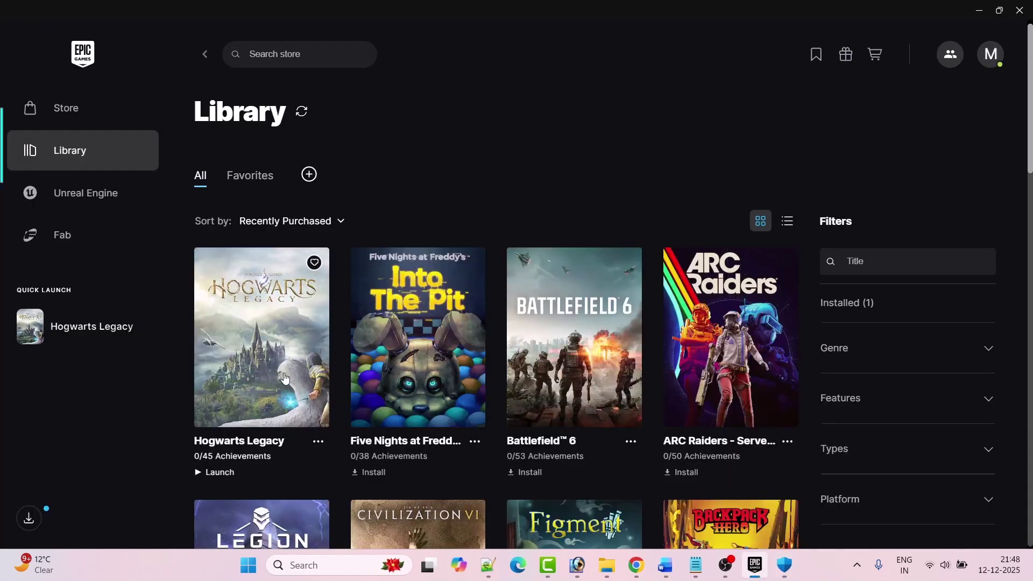
Step: Scroll the Word guide past Fix 2 to Fix 3 on clean-installing graphics drivers
{"action": "left_click", "coordinate": [665, 565]}
{"action": "scroll", "coordinate": [478, 349], "scroll_direction": "down", "scroll_amount": 2}
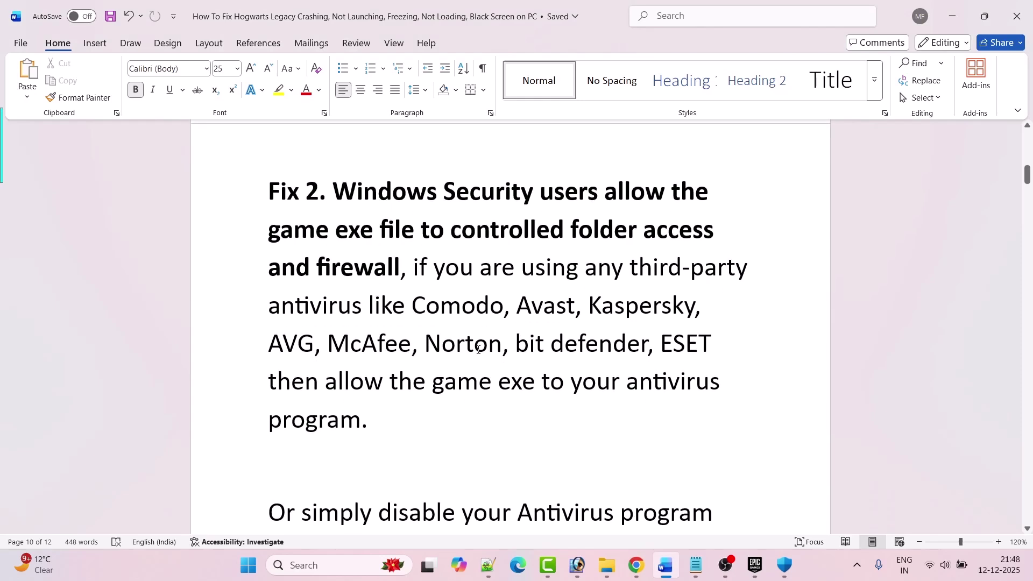
{"action": "scroll", "coordinate": [478, 339], "scroll_direction": "down", "scroll_amount": 1}
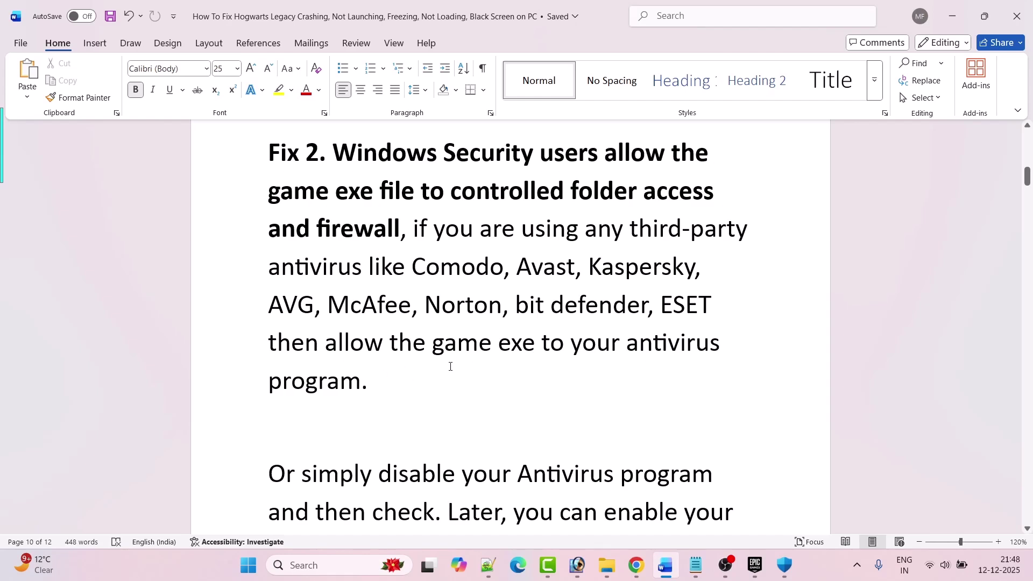
{"action": "scroll", "coordinate": [452, 367], "scroll_direction": "down", "scroll_amount": 3}
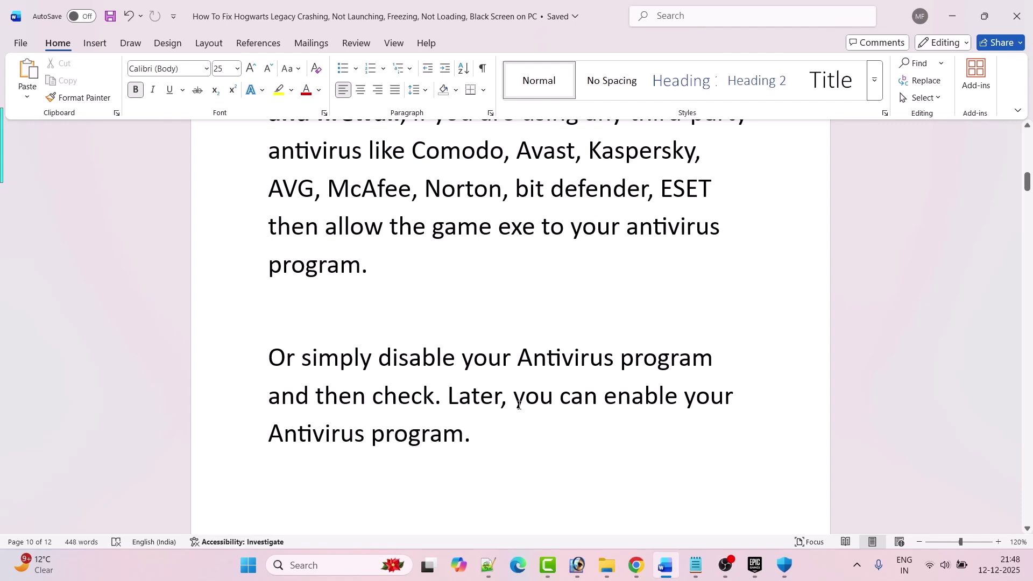
{"action": "scroll", "coordinate": [519, 405], "scroll_direction": "down", "scroll_amount": 8}
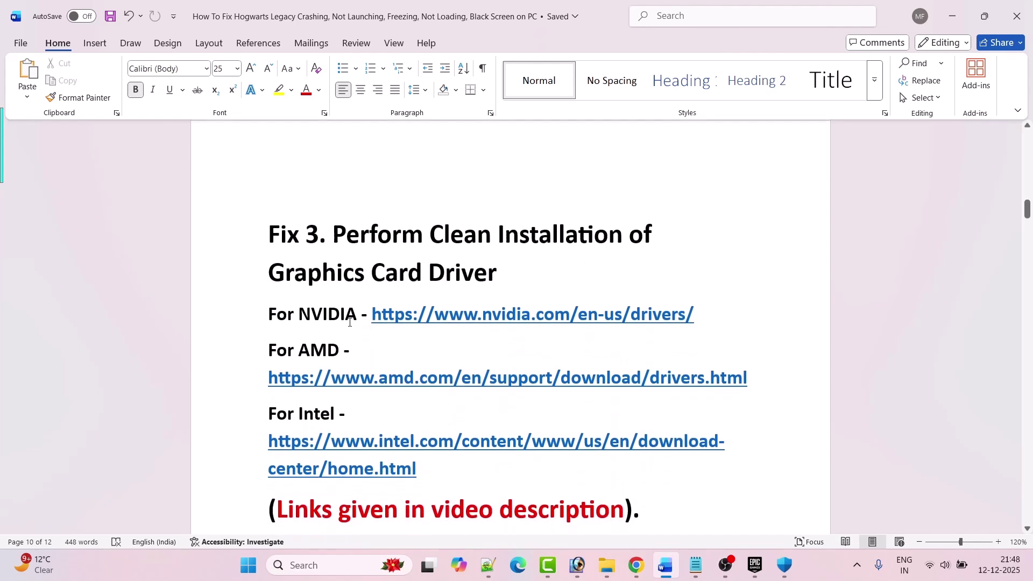
Step: Select the NVIDIA drivers link in Fix 3 and switch to the NVIDIA drivers page in Chrome
{"action": "scroll", "coordinate": [589, 322], "scroll_direction": "down", "scroll_amount": 1}
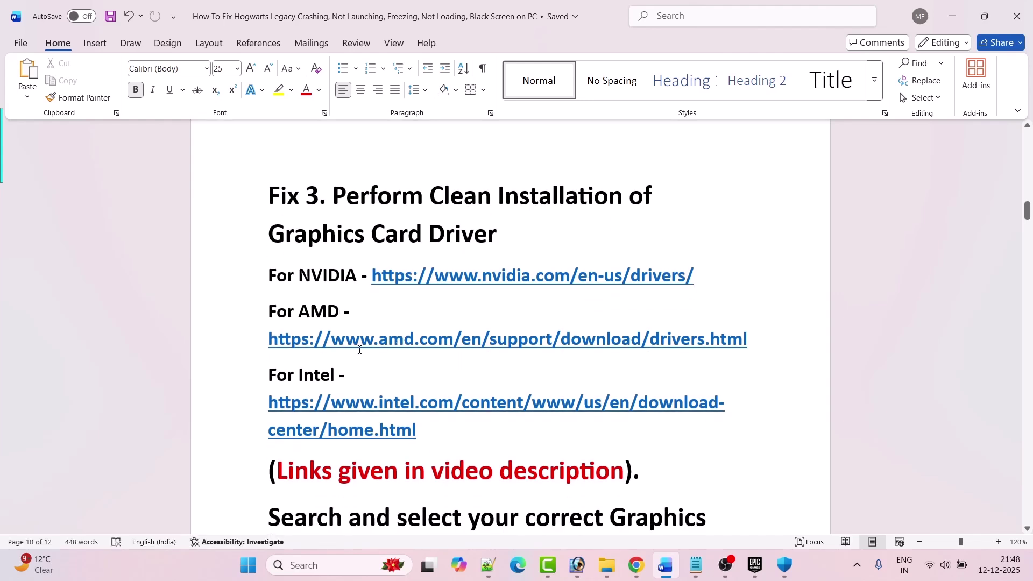
{"action": "scroll", "coordinate": [350, 347], "scroll_direction": "down", "scroll_amount": 1}
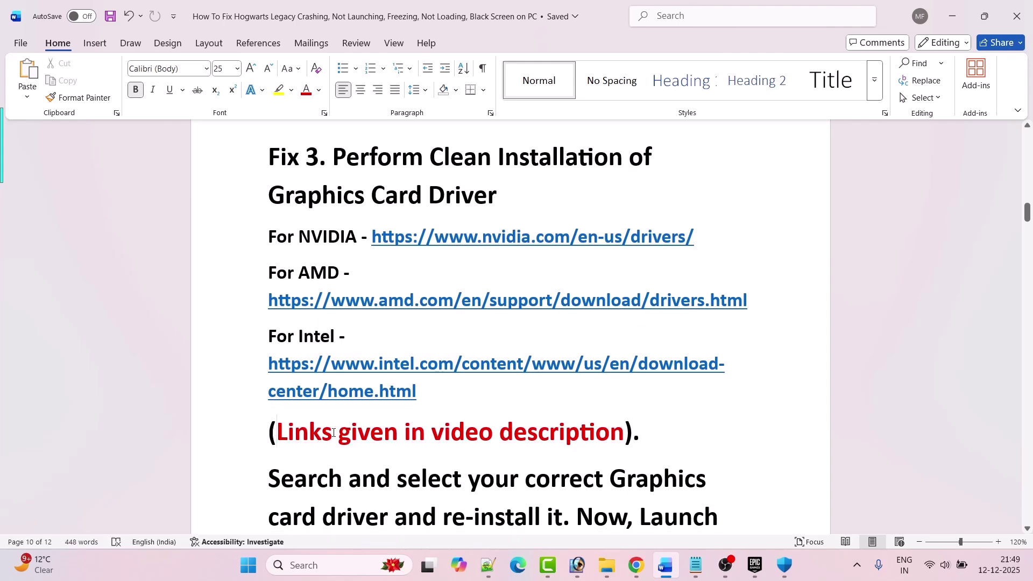
{"action": "left_click_drag", "start_coordinate": [333, 433], "coordinate": [627, 434]}
{"action": "left_click", "coordinate": [729, 447]}
{"action": "scroll", "coordinate": [445, 415], "scroll_direction": "down", "scroll_amount": 2}
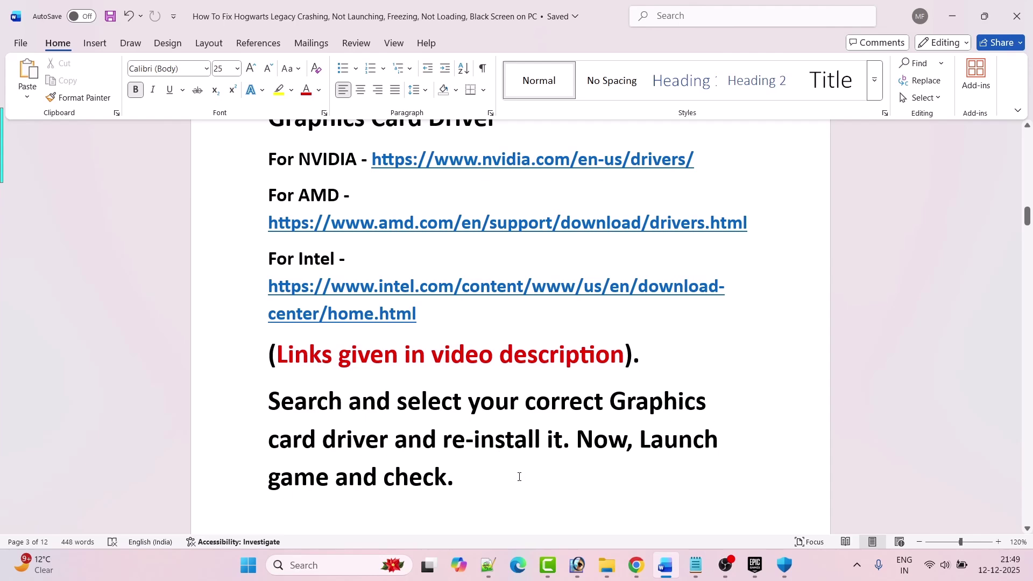
{"action": "scroll", "coordinate": [521, 468], "scroll_direction": "up", "scroll_amount": 1}
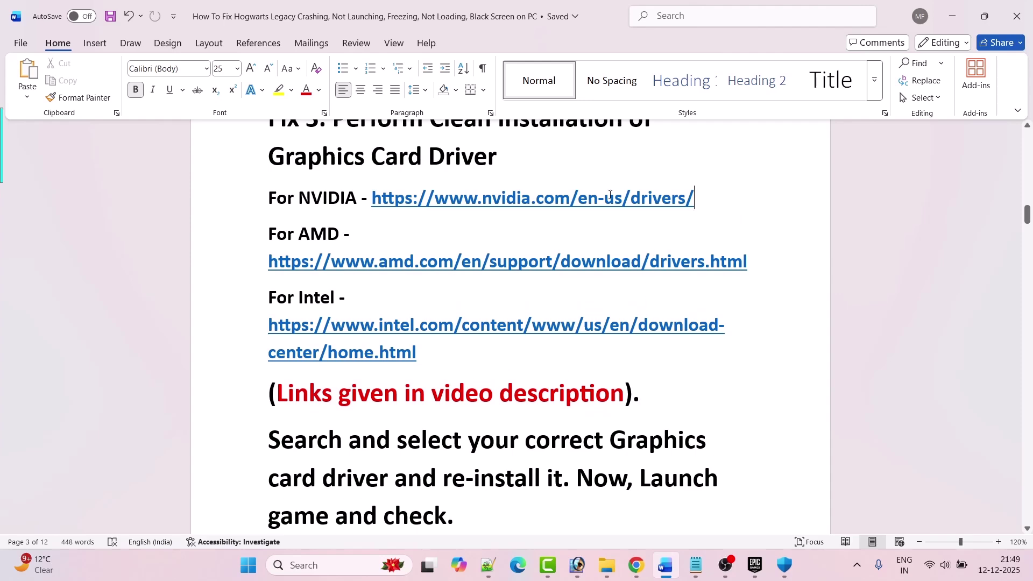
{"action": "left_click_drag", "start_coordinate": [694, 207], "coordinate": [375, 200]}
{"action": "key", "text": "alt+Tab"}
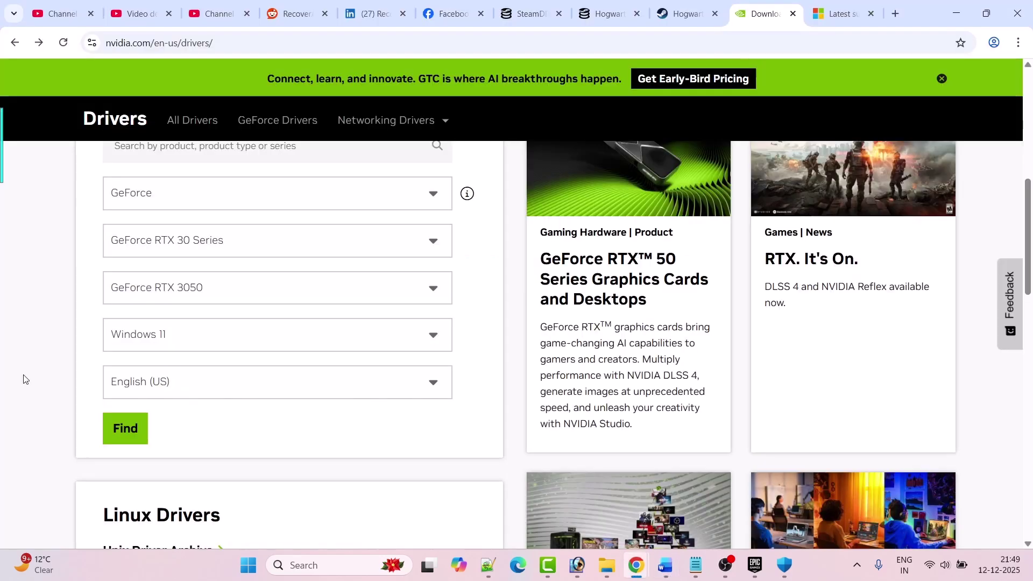
Step: Find drivers for GeForce RTX 3050 on Windows 11 and download Game Ready Driver 591.44
{"action": "scroll", "coordinate": [23, 380], "scroll_direction": "up", "scroll_amount": 3}
{"action": "left_click", "coordinate": [131, 437]}
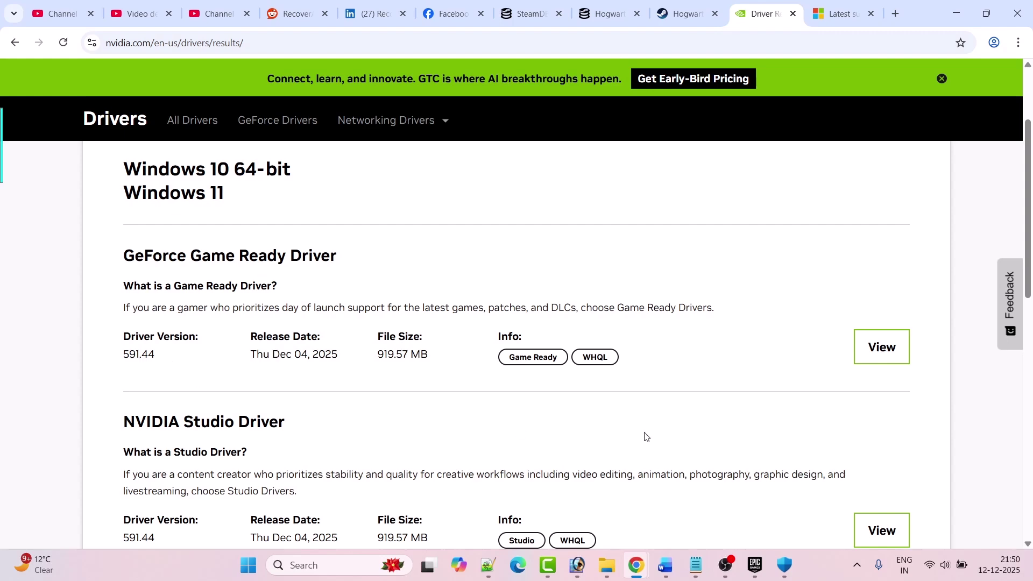
{"action": "left_click", "coordinate": [889, 360]}
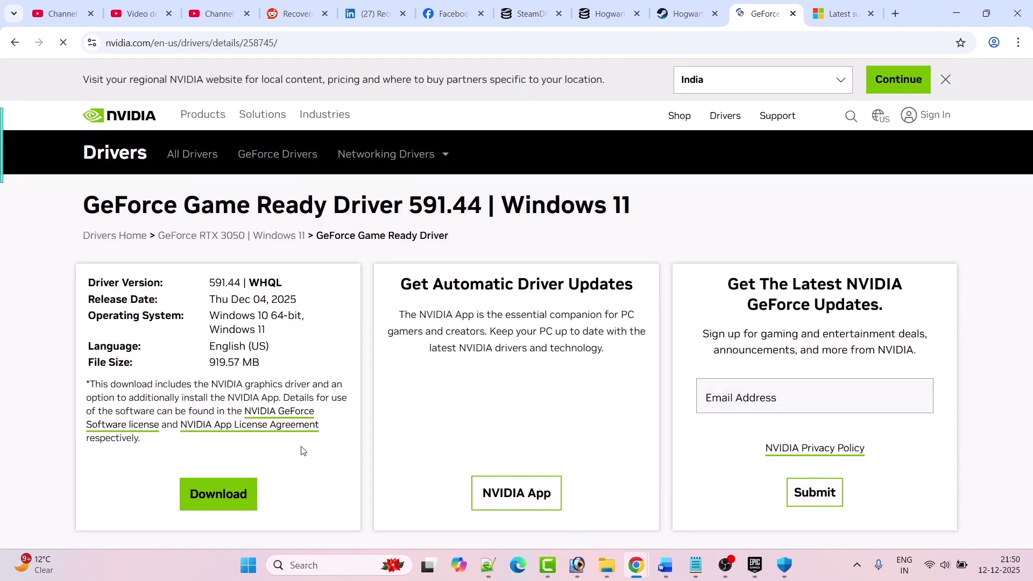
{"action": "left_click", "coordinate": [225, 507]}
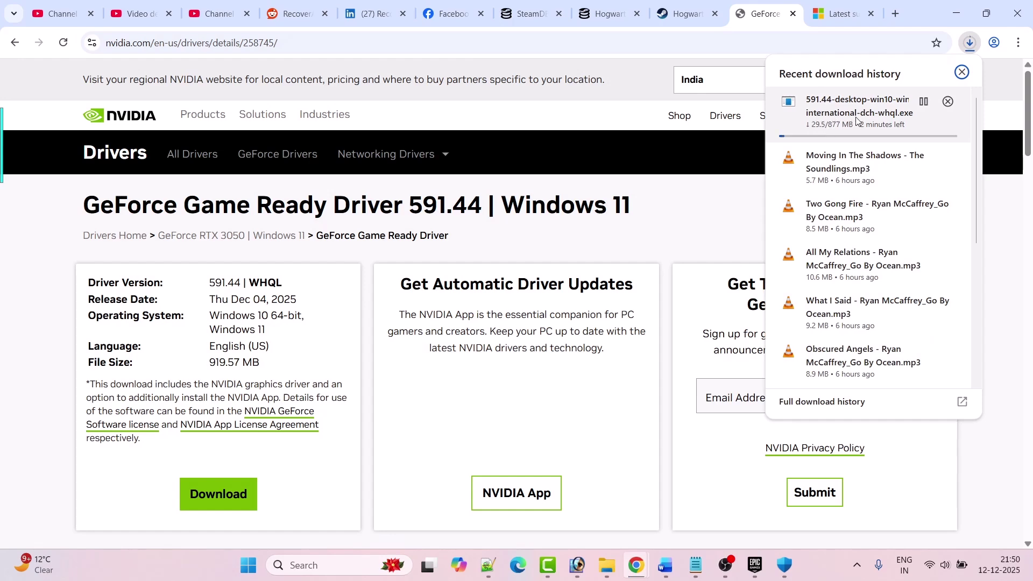
{"action": "left_click", "coordinate": [665, 565]}
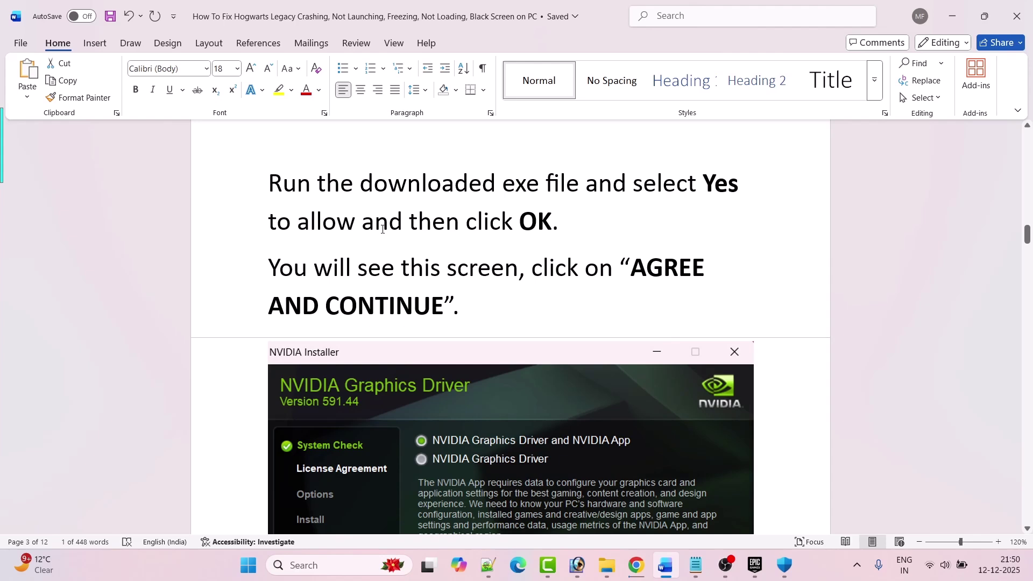
Step: Scroll past the NVIDIA clean-install screenshots to the Fix 4 dedicated graphics card heading
{"action": "scroll", "coordinate": [558, 247], "scroll_direction": "down", "scroll_amount": 3}
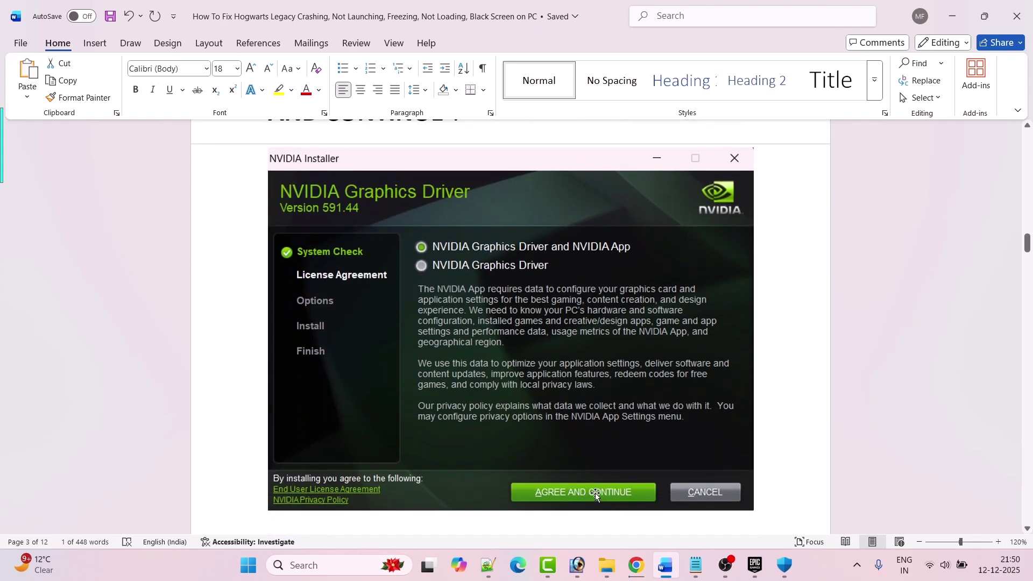
{"action": "scroll", "coordinate": [595, 493], "scroll_direction": "down", "scroll_amount": 6}
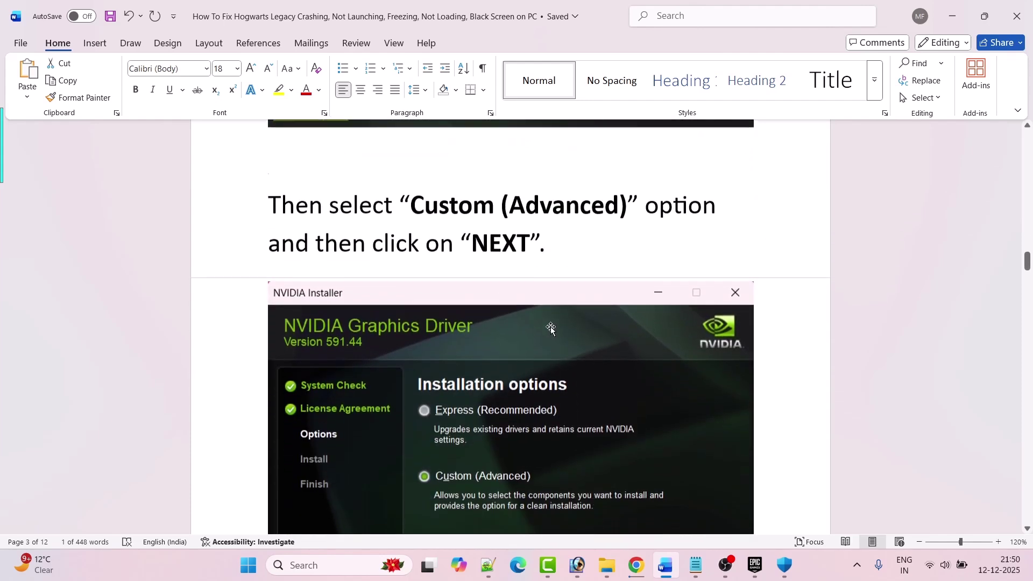
{"action": "scroll", "coordinate": [551, 327], "scroll_direction": "down", "scroll_amount": 2}
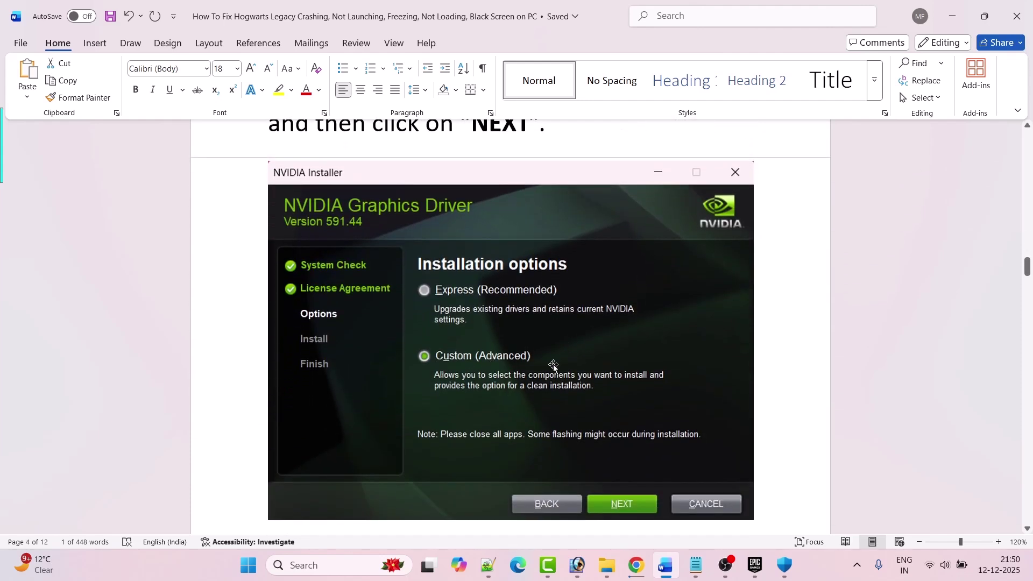
{"action": "scroll", "coordinate": [539, 364], "scroll_direction": "down", "scroll_amount": 1}
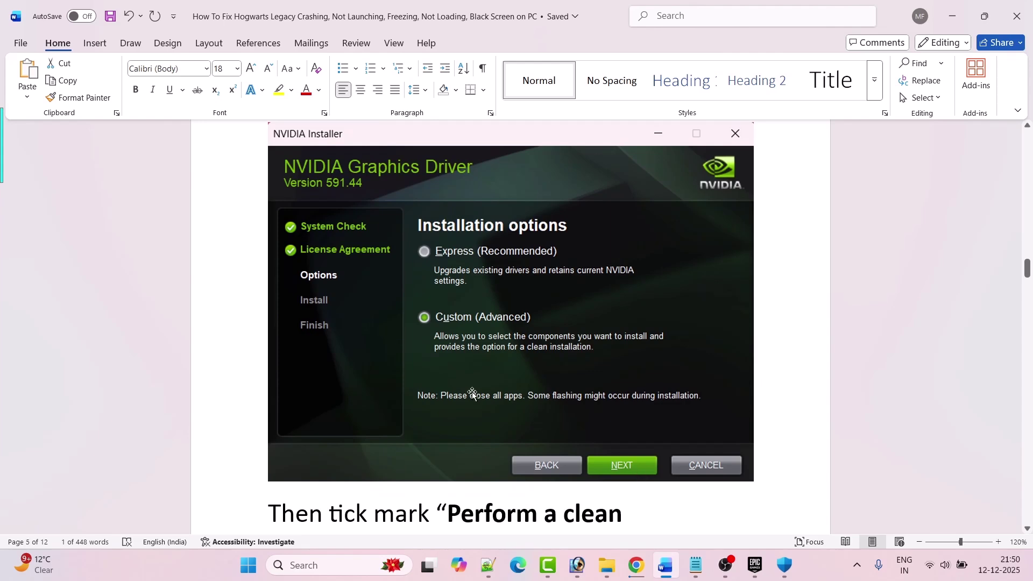
{"action": "scroll", "coordinate": [473, 390], "scroll_direction": "down", "scroll_amount": 3}
{"action": "scroll", "coordinate": [466, 371], "scroll_direction": "down", "scroll_amount": 2}
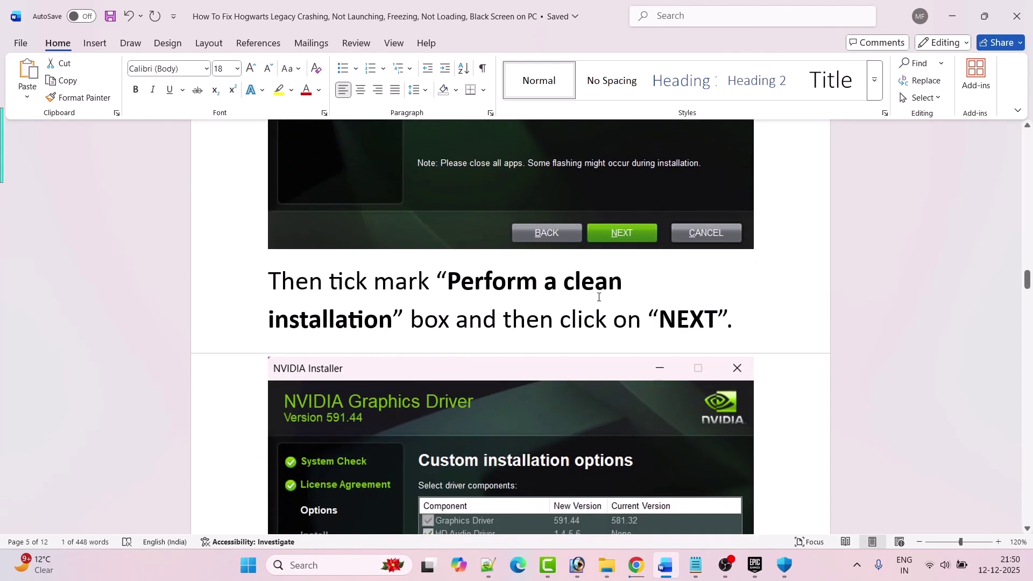
{"action": "scroll", "coordinate": [547, 330], "scroll_direction": "down", "scroll_amount": 1}
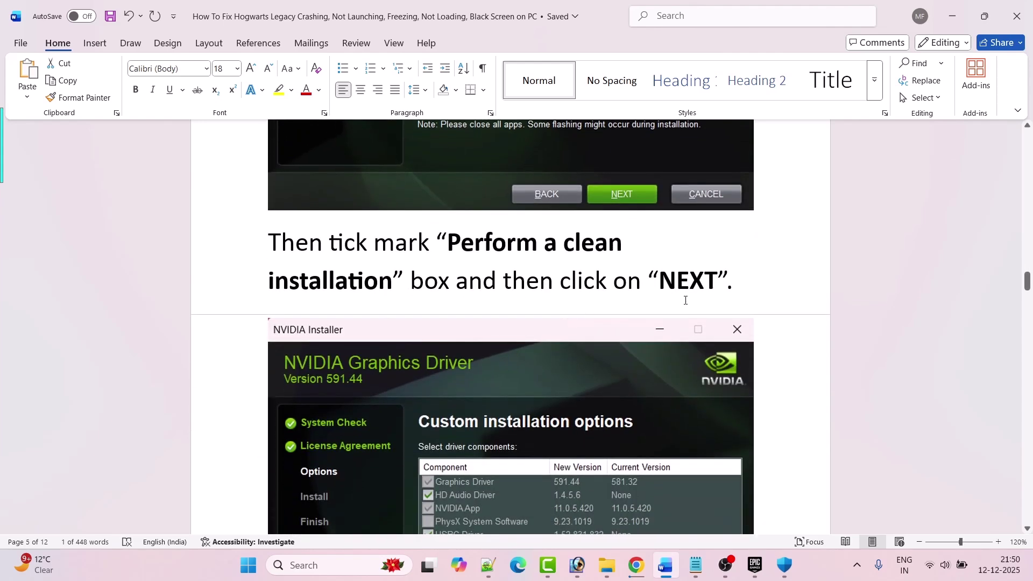
{"action": "scroll", "coordinate": [685, 299], "scroll_direction": "down", "scroll_amount": 4}
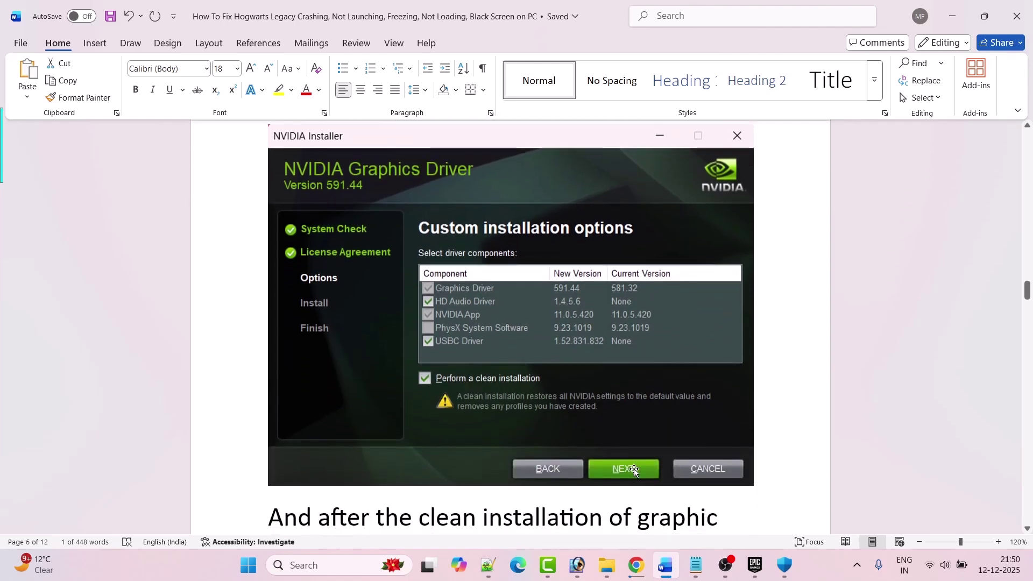
{"action": "scroll", "coordinate": [431, 381], "scroll_direction": "down", "scroll_amount": 3}
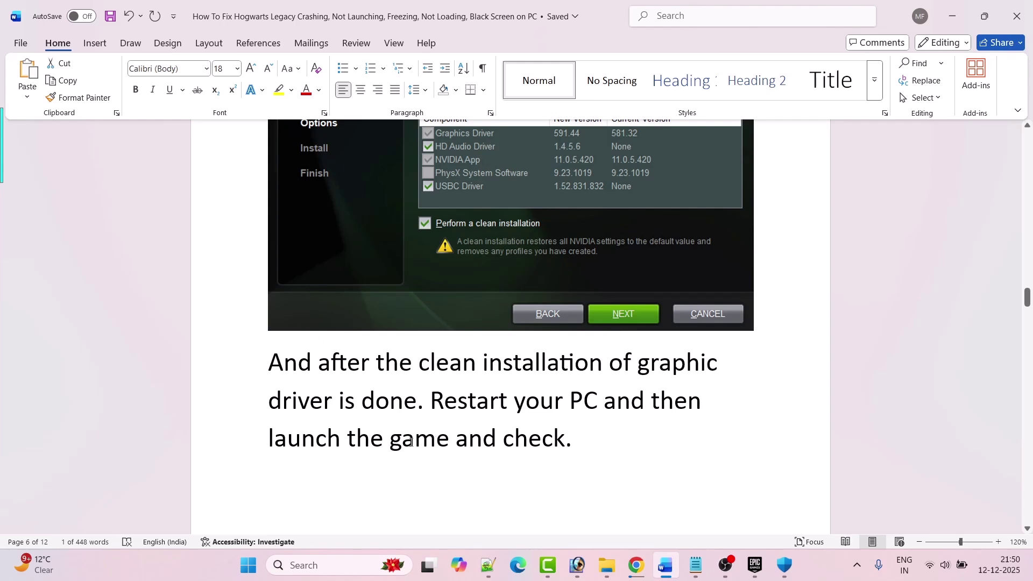
{"action": "scroll", "coordinate": [603, 432], "scroll_direction": "down", "scroll_amount": 6}
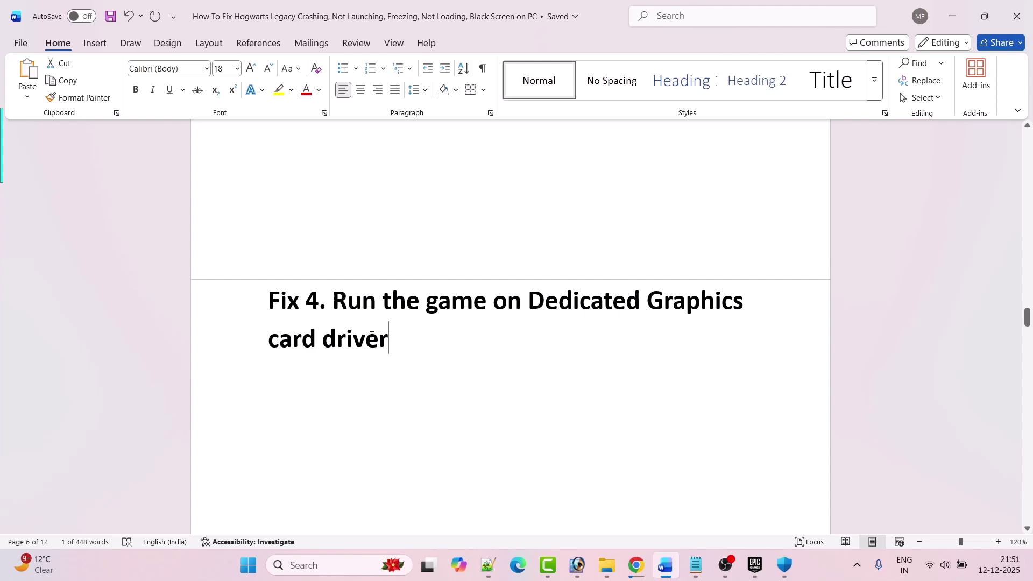
Step: Select then deselect the Fix 4 heading, and search Windows for 'graphics'
{"action": "left_click_drag", "start_coordinate": [371, 336], "coordinate": [269, 301]}
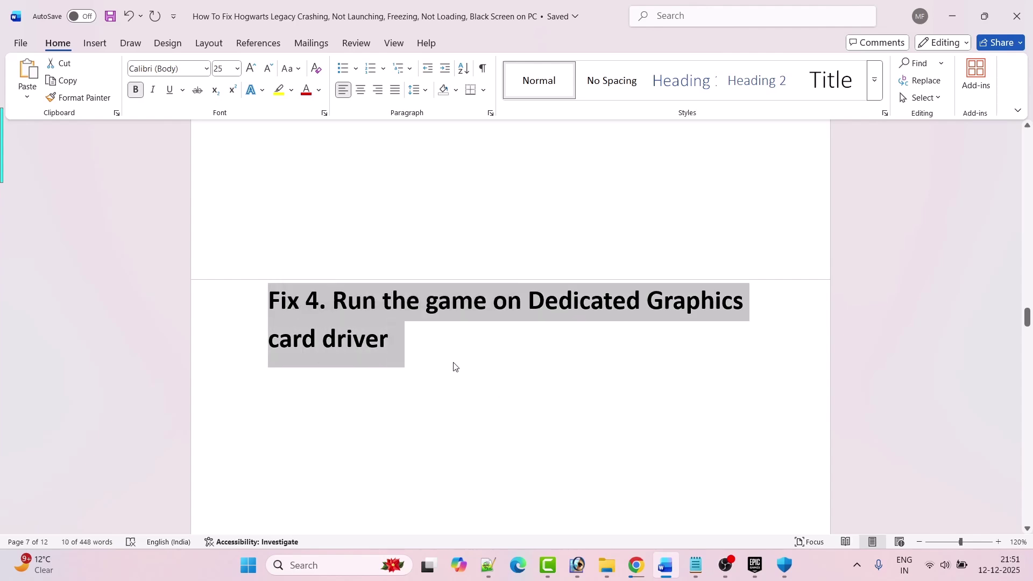
{"action": "left_click", "coordinate": [438, 357]}
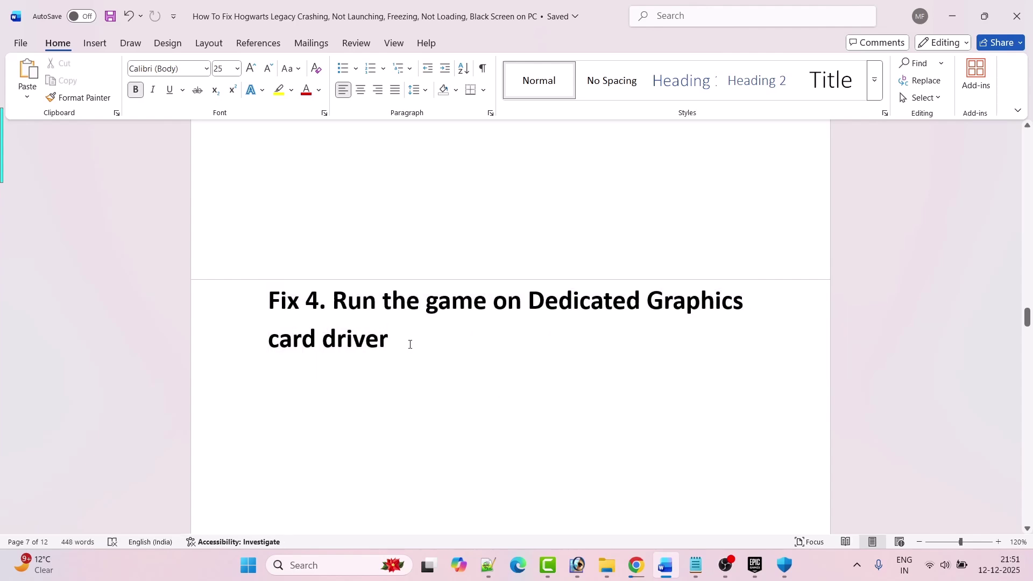
{"action": "left_click", "coordinate": [322, 564]}
{"action": "type", "text": "g"}
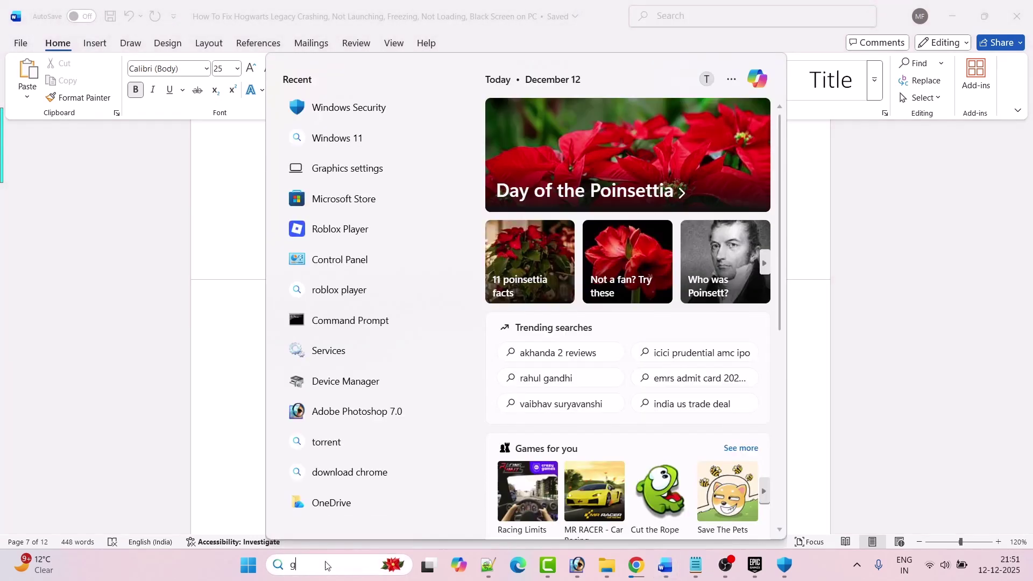
{"action": "type", "text": "raphics settings"}
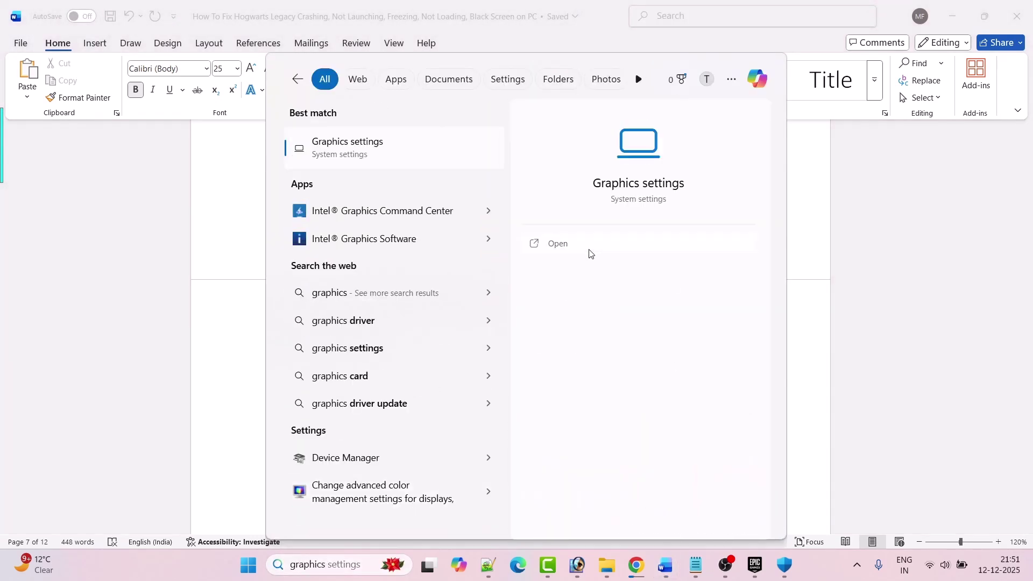
Step: Open Graphics settings and add HogwartsLegacy.exe from Program Files\Epic Games\HogwartsLegacy as a desktop app
{"action": "left_click", "coordinate": [588, 253]}
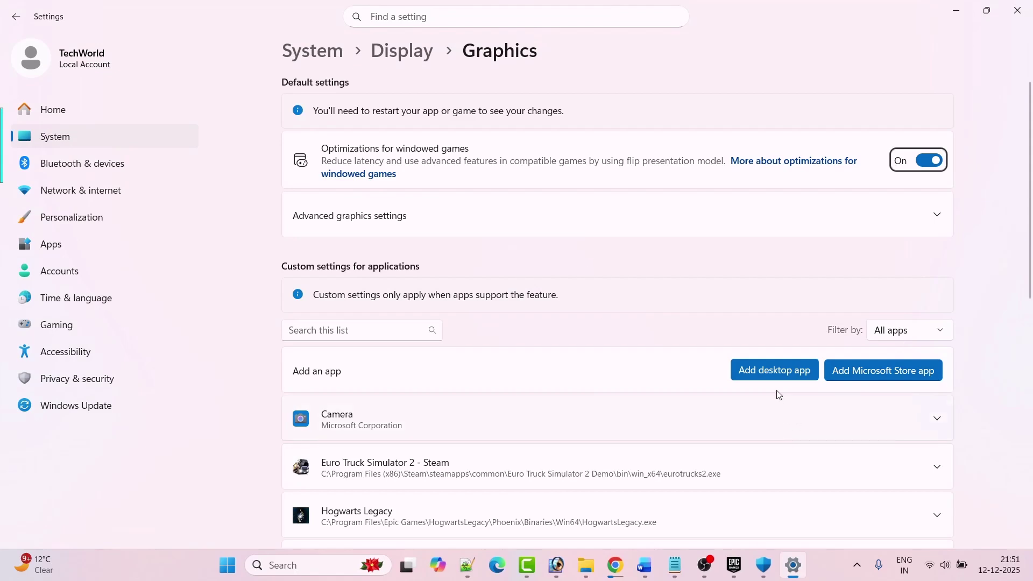
{"action": "left_click", "coordinate": [780, 376]}
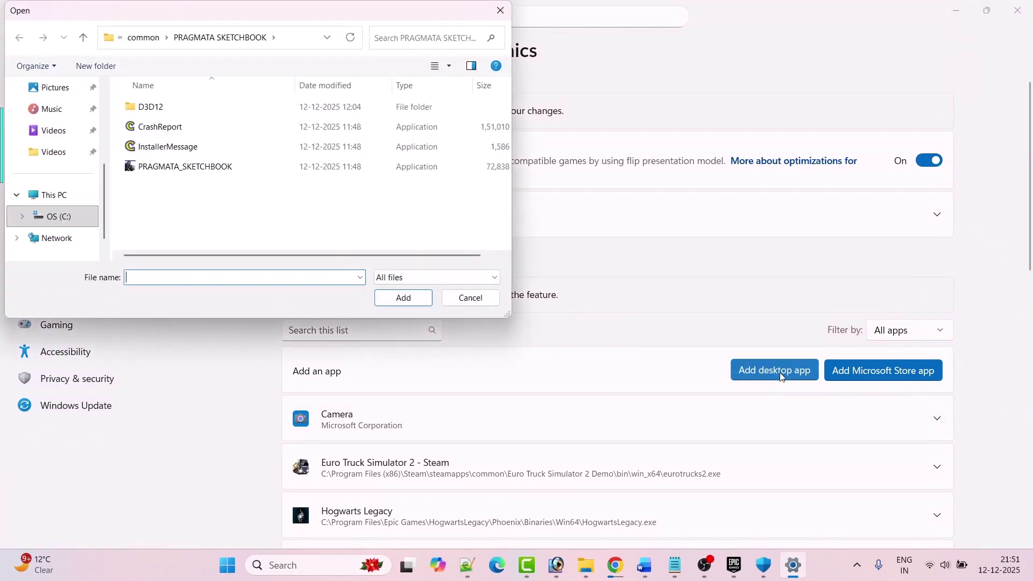
{"action": "left_click", "coordinate": [63, 225]}
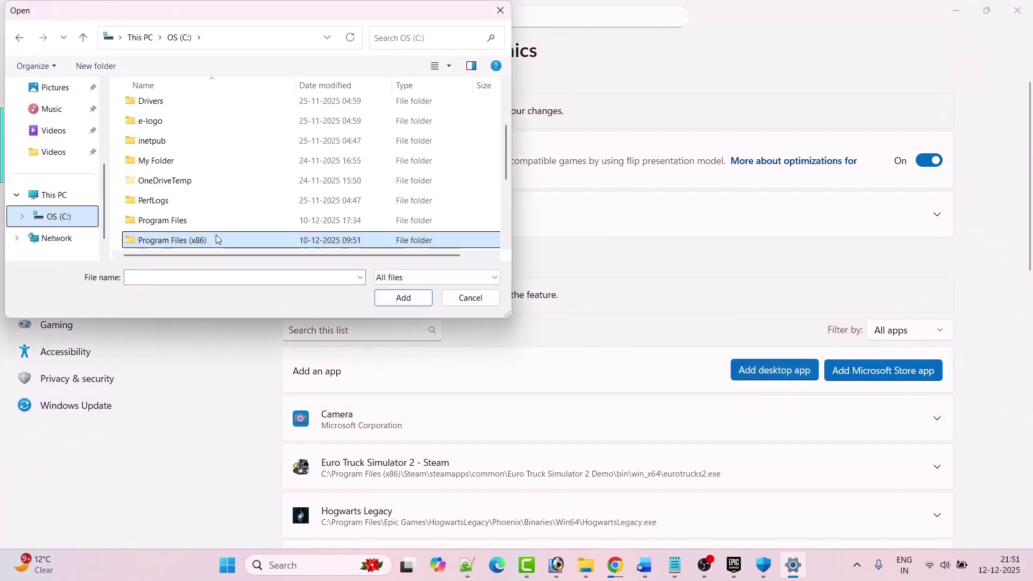
{"action": "left_click", "coordinate": [195, 226]}
{"action": "double_click", "coordinate": [199, 226]}
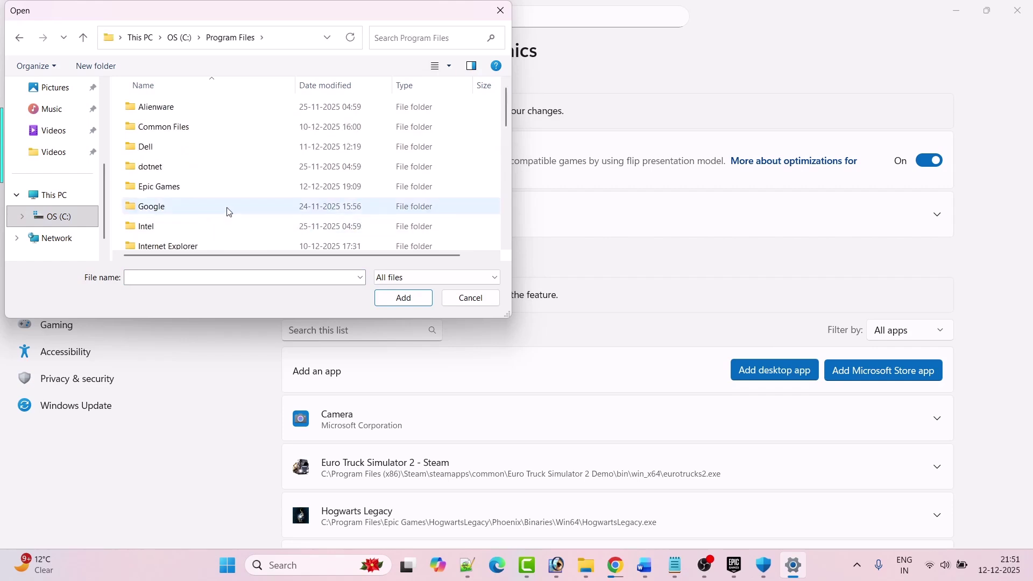
{"action": "left_click", "coordinate": [216, 188]}
{"action": "double_click", "coordinate": [202, 188]}
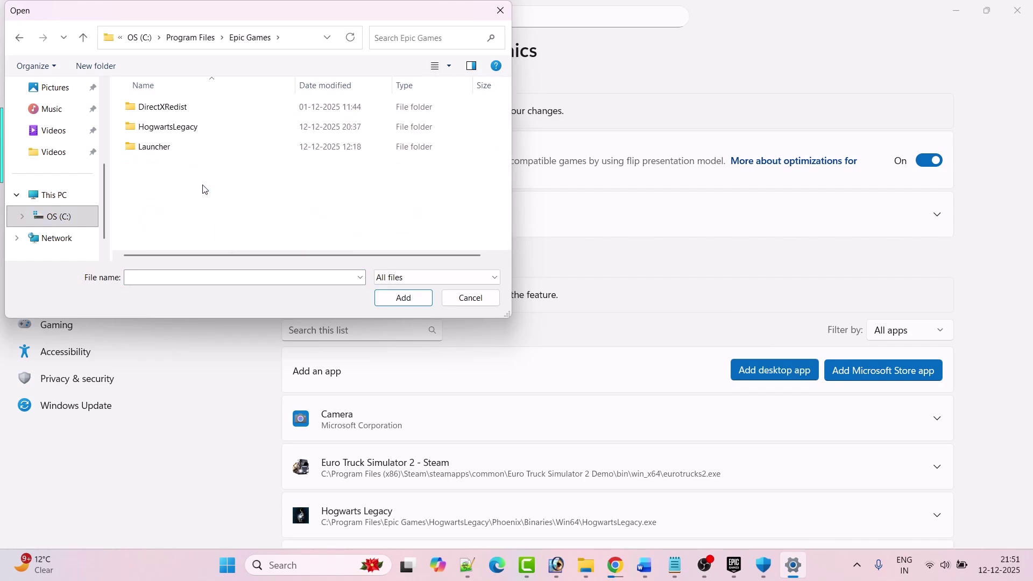
{"action": "double_click", "coordinate": [201, 133]}
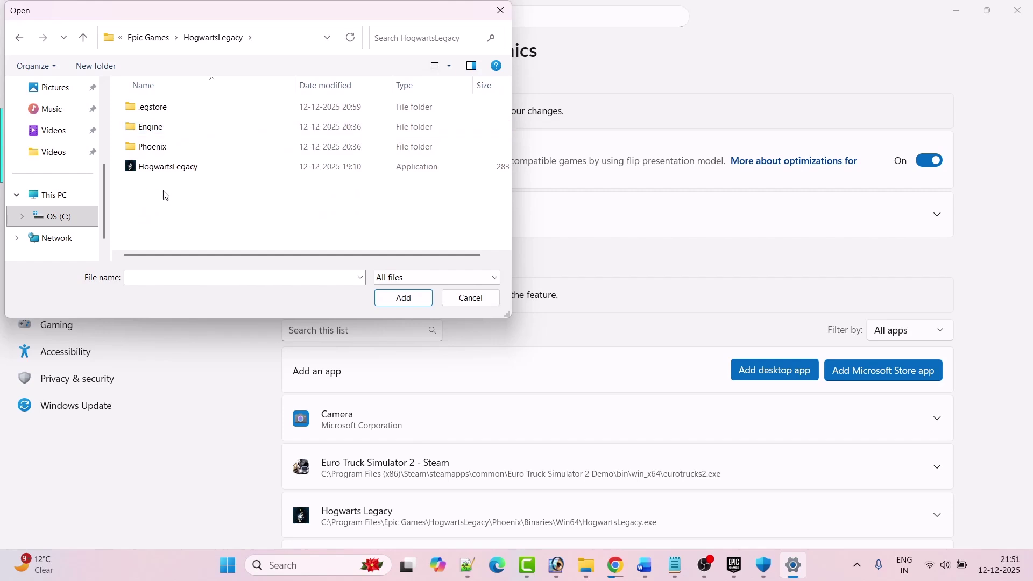
{"action": "left_click", "coordinate": [183, 169]}
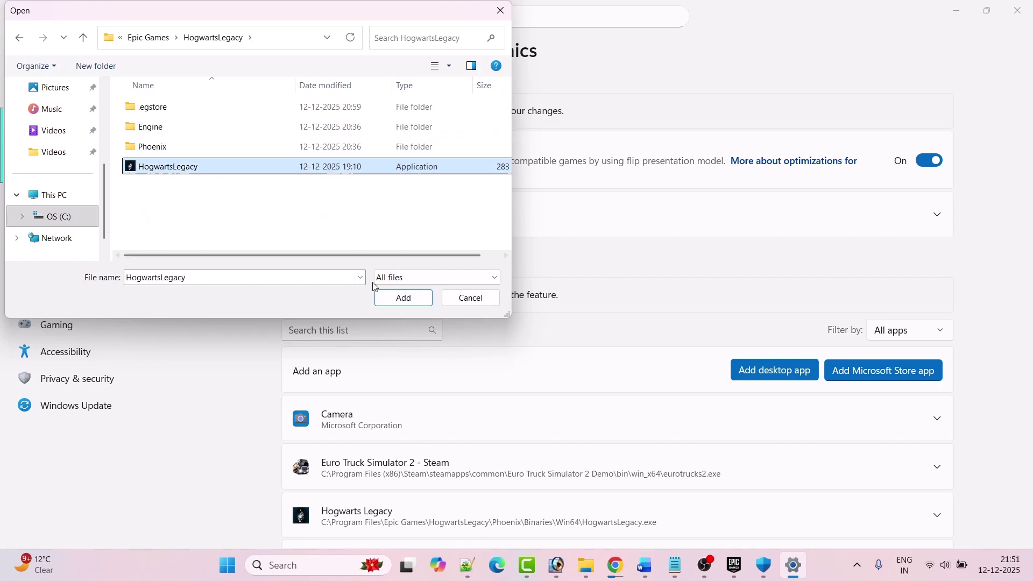
{"action": "left_click", "coordinate": [403, 298]}
Step: Set that Hogwarts Legacy entry's GPU preference to High Performance NVIDIA
{"action": "scroll", "coordinate": [592, 341], "scroll_direction": "down", "scroll_amount": 3}
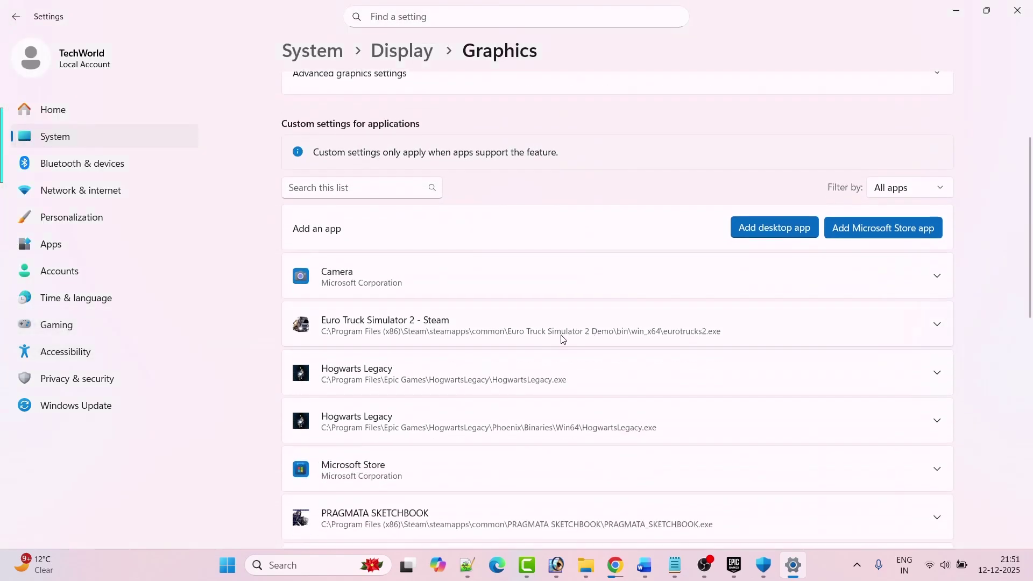
{"action": "left_click", "coordinate": [936, 376]}
{"action": "scroll", "coordinate": [434, 395], "scroll_direction": "down", "scroll_amount": 1}
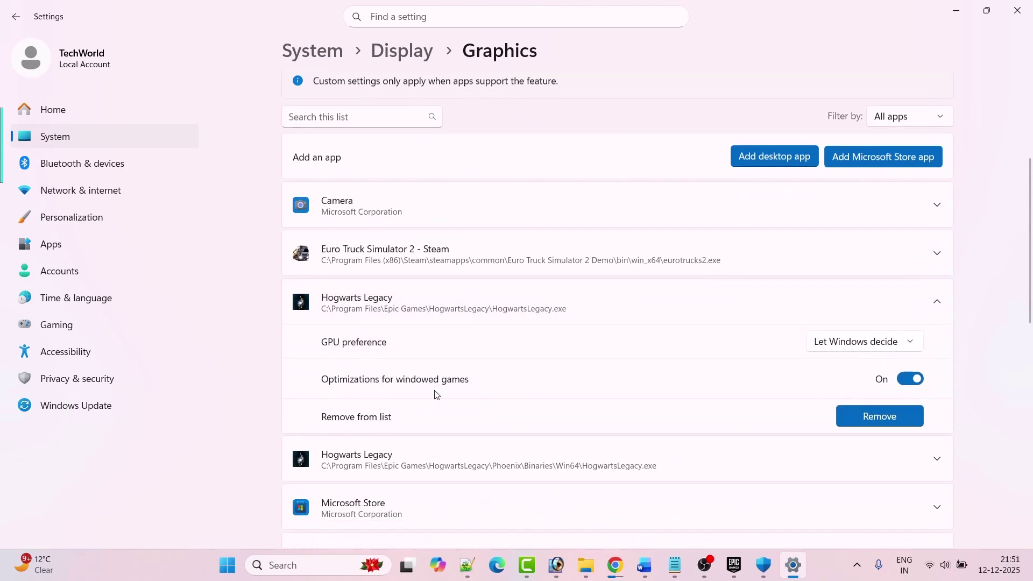
{"action": "left_click", "coordinate": [848, 350]}
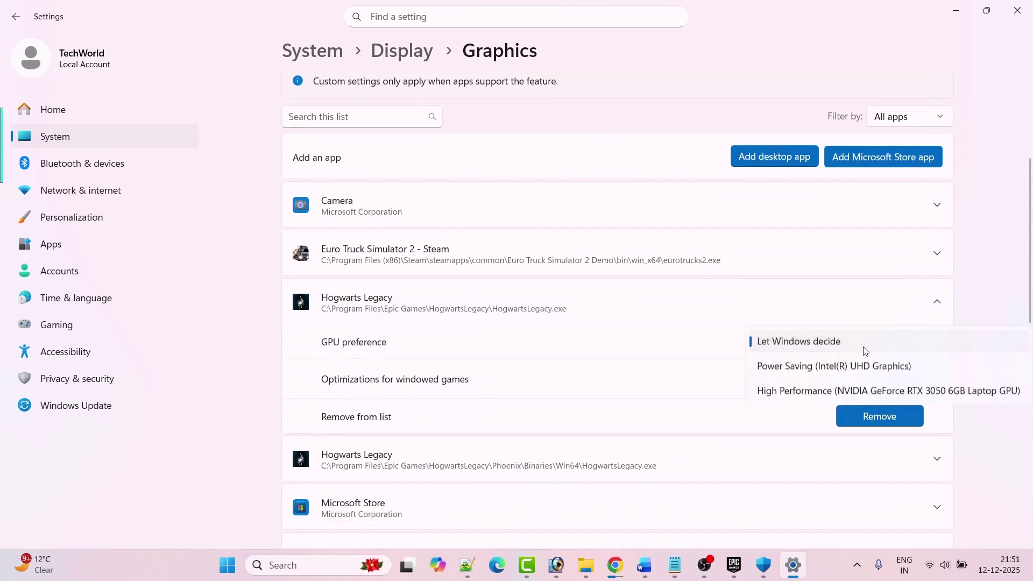
{"action": "left_click", "coordinate": [812, 393]}
Step: Add the HogwartsLegacy executable from Phoenix\Binaries\Win64 to the graphics app list
{"action": "scroll", "coordinate": [1022, 315], "scroll_direction": "up", "scroll_amount": 1}
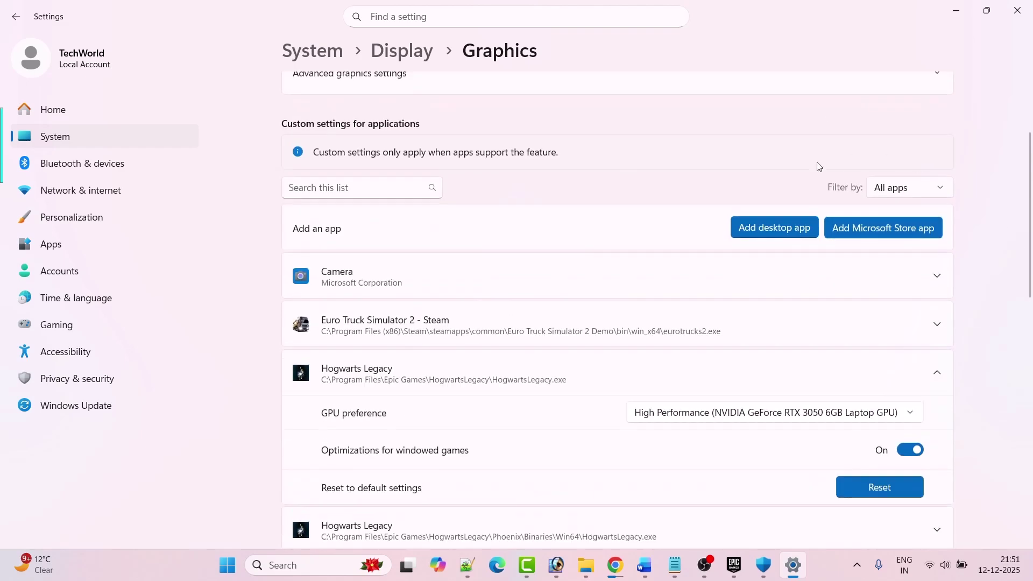
{"action": "left_click", "coordinate": [792, 237]}
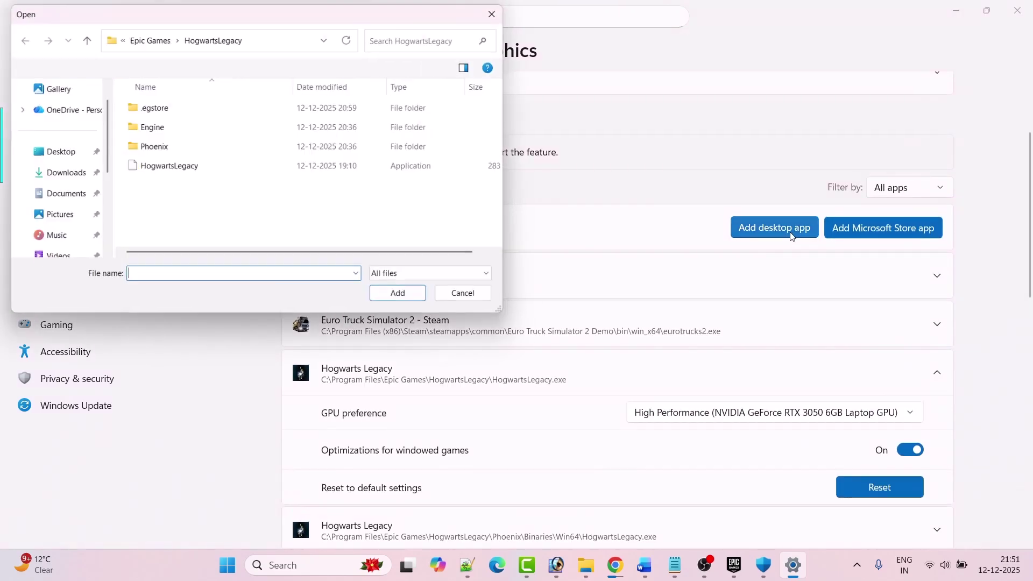
{"action": "double_click", "coordinate": [174, 154]}
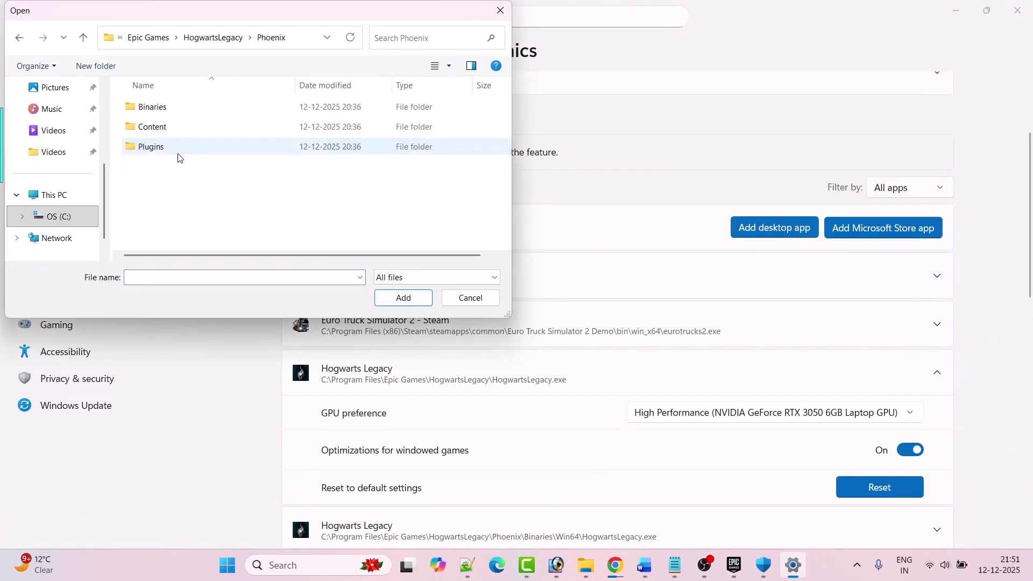
{"action": "double_click", "coordinate": [171, 110]}
{"action": "double_click", "coordinate": [171, 110]}
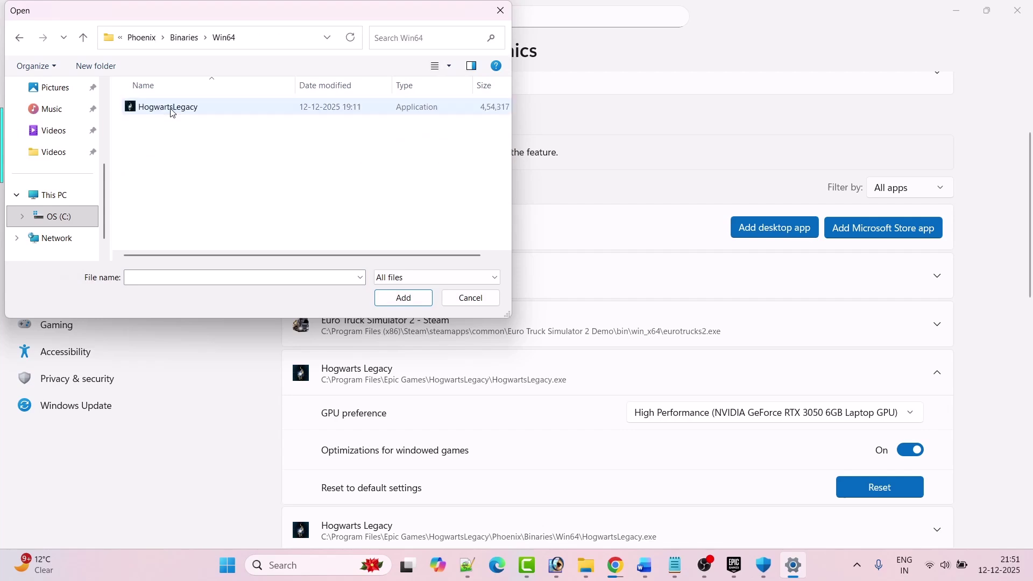
{"action": "left_click", "coordinate": [187, 113]}
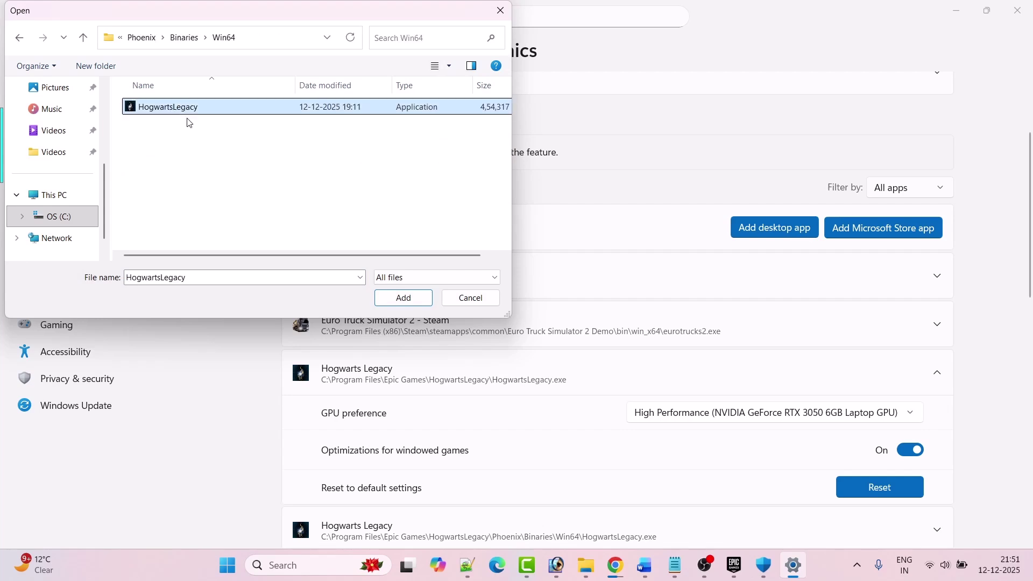
{"action": "left_click", "coordinate": [403, 298]}
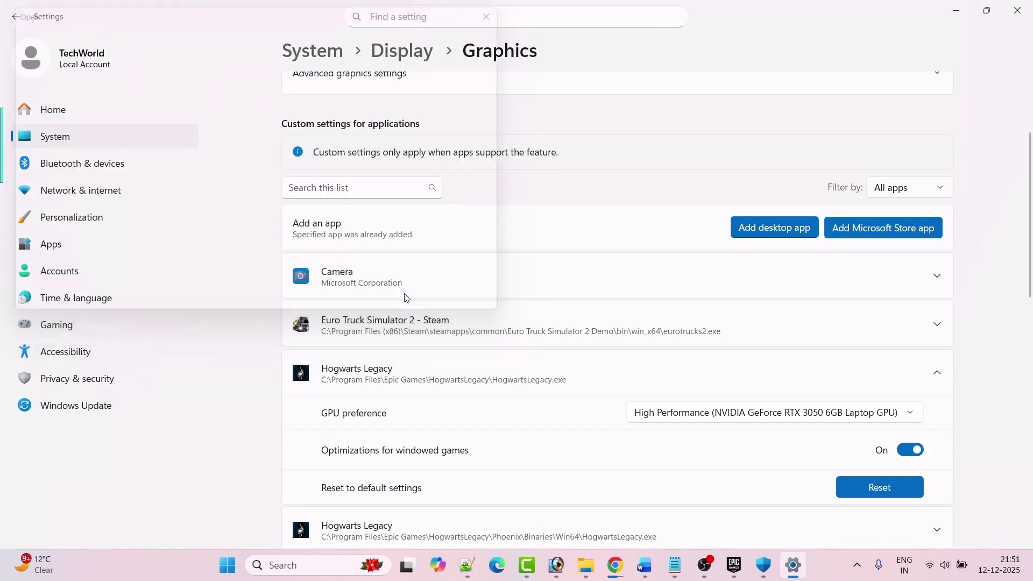
Step: Give the Win64 Hogwarts Legacy entry High Performance NVIDIA GPU preference, then switch to Epic
{"action": "scroll", "coordinate": [594, 331], "scroll_direction": "down", "scroll_amount": 4}
{"action": "scroll", "coordinate": [595, 331], "scroll_direction": "down", "scroll_amount": 2}
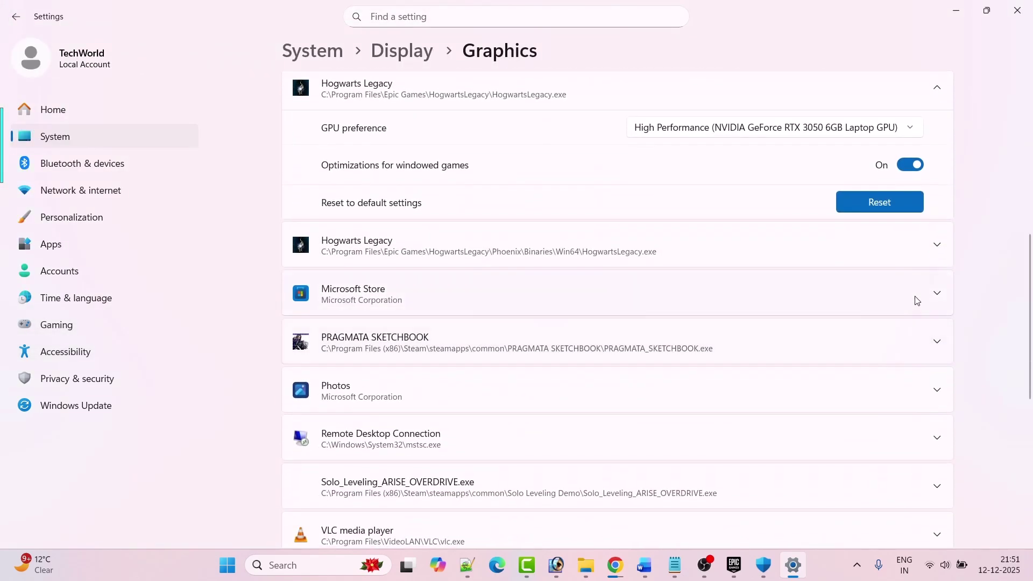
{"action": "left_click", "coordinate": [936, 246]}
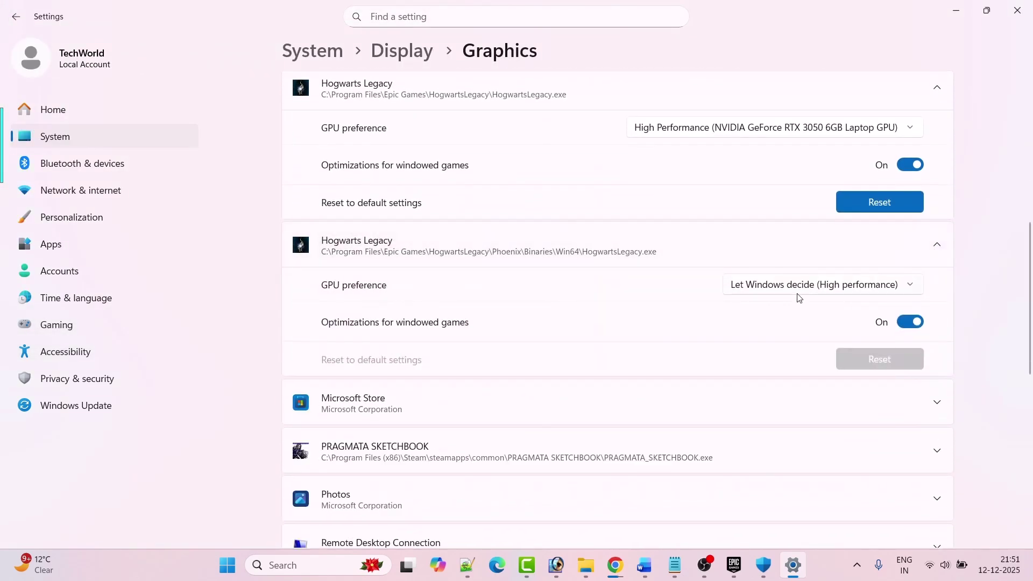
{"action": "left_click", "coordinate": [799, 297]}
{"action": "left_click", "coordinate": [792, 336]}
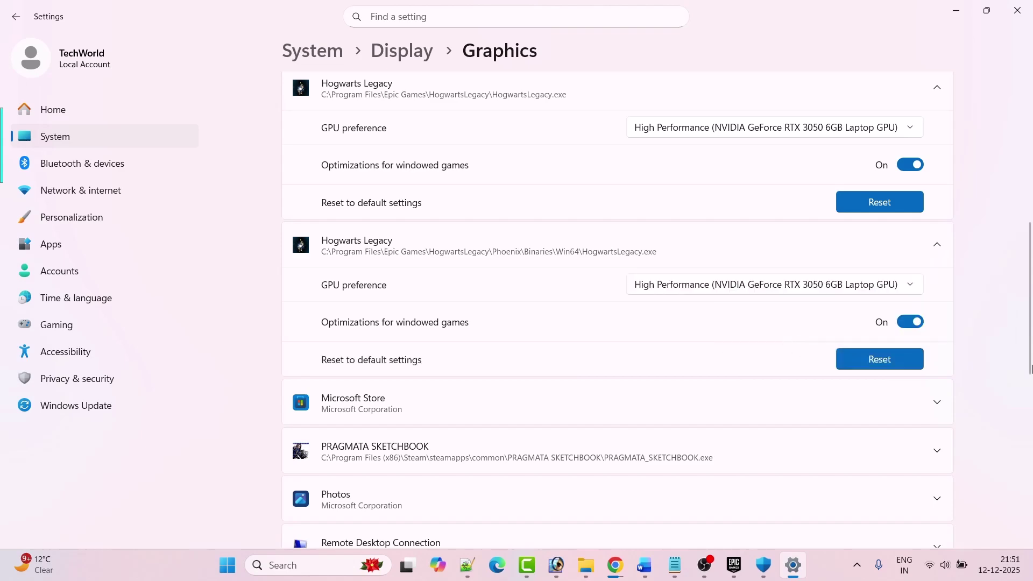
{"action": "left_click", "coordinate": [734, 565]}
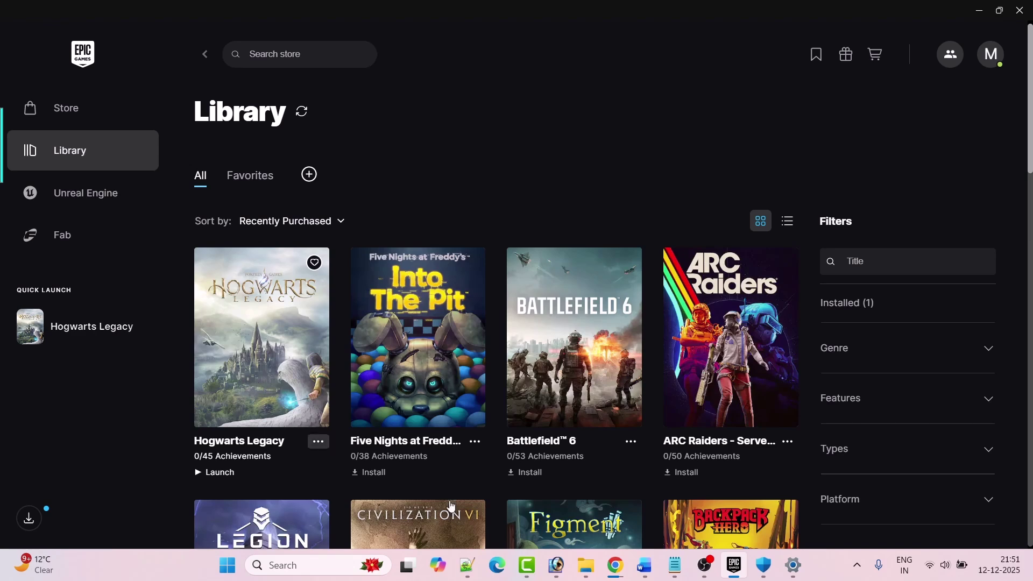
Step: Open the Hogwarts Legacy installation folder from its Manage settings in the Epic library
{"action": "key", "text": "alt+Tab"}
{"action": "scroll", "coordinate": [399, 371], "scroll_direction": "down", "scroll_amount": 3}
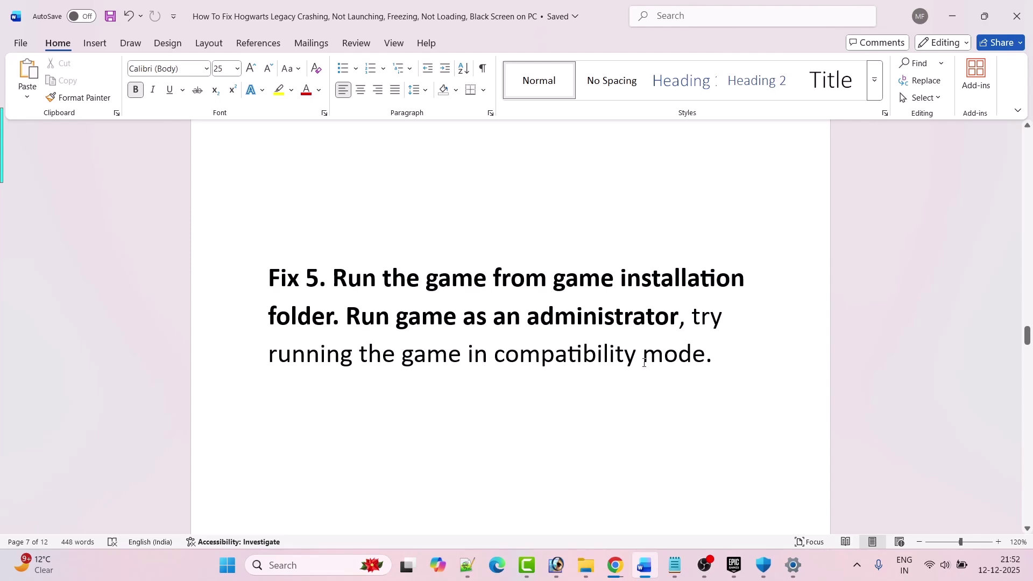
{"action": "key", "text": "alt+Tab"}
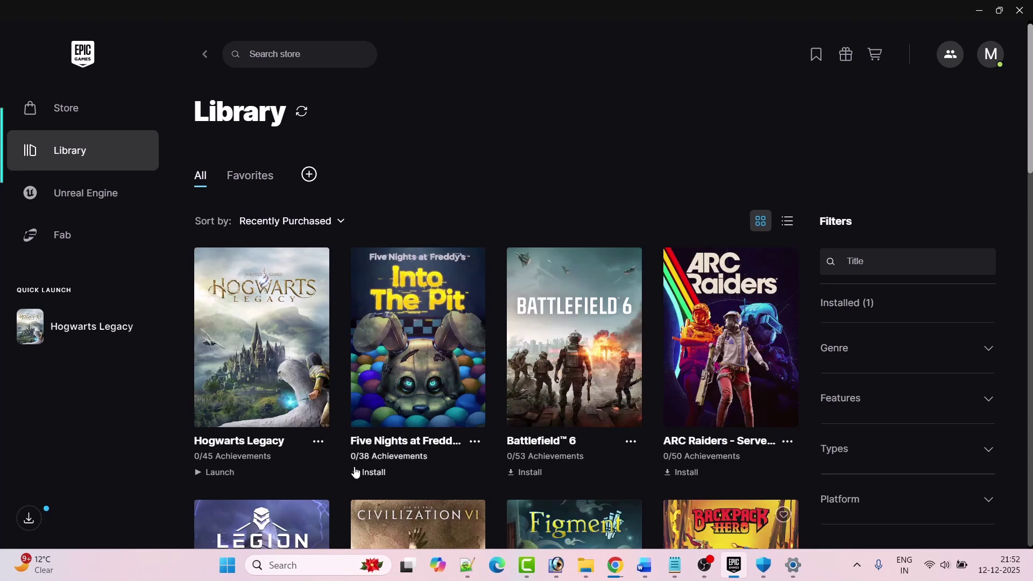
{"action": "left_click", "coordinate": [321, 446]}
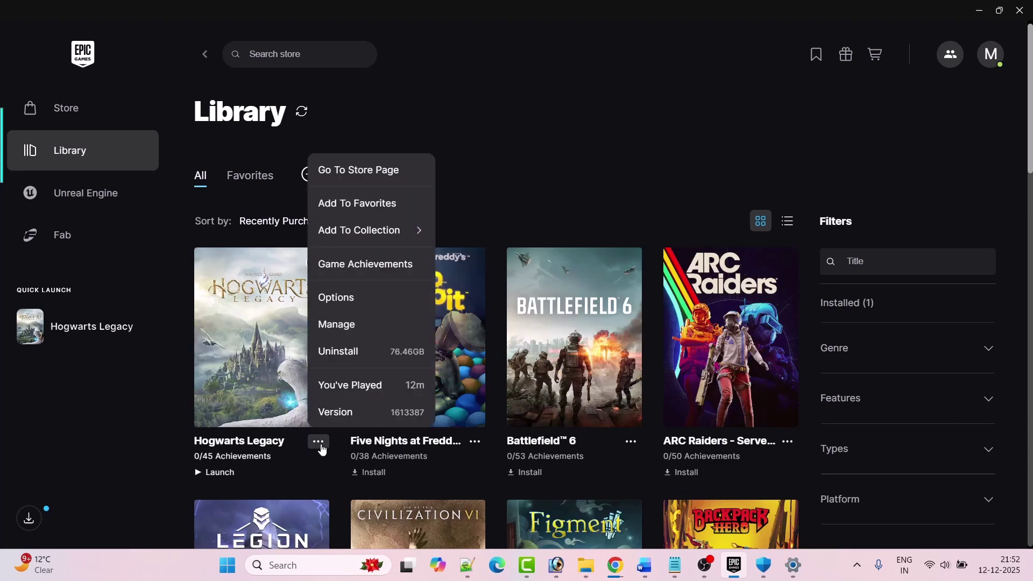
{"action": "left_click", "coordinate": [367, 335]}
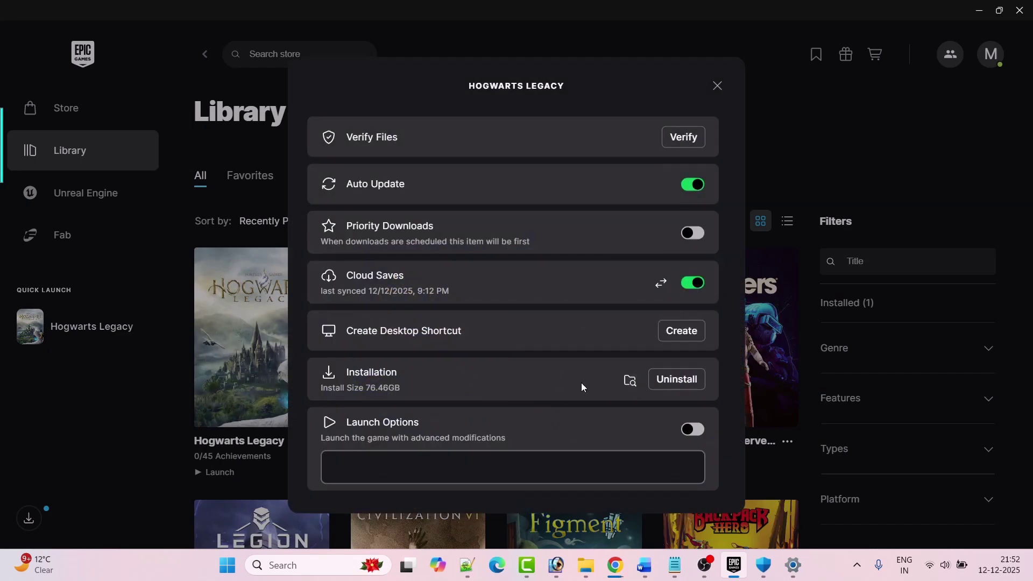
{"action": "left_click", "coordinate": [632, 384]}
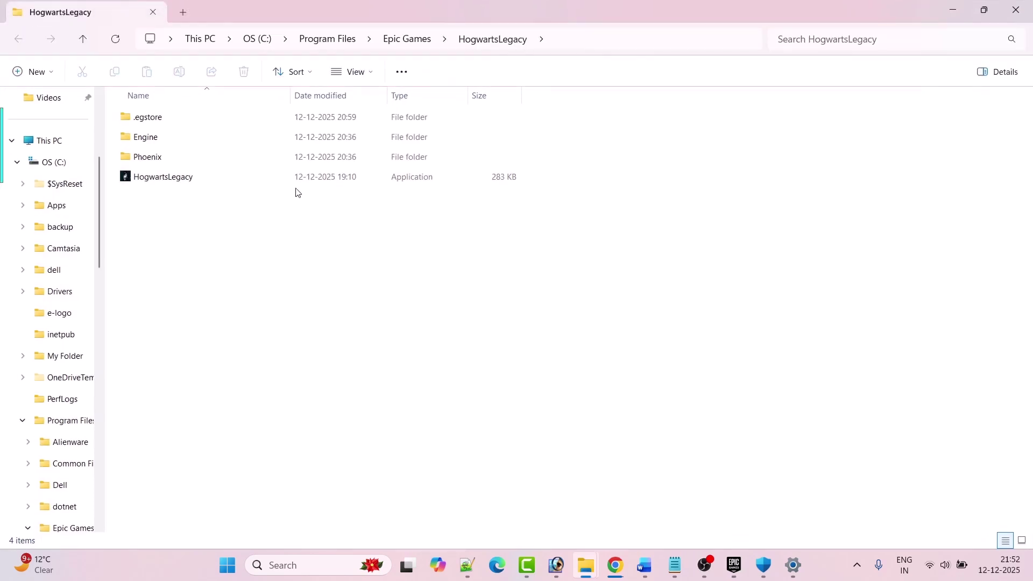
Step: Open Phoenix\Binaries\Win64 and bring up the context menu for the HogwartsLegacy application
{"action": "left_click", "coordinate": [162, 161]}
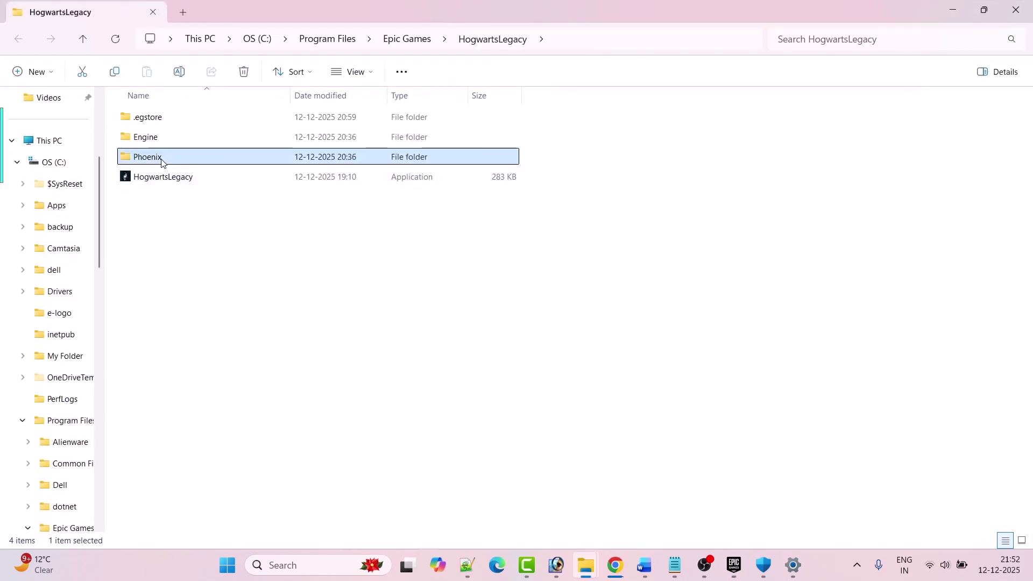
{"action": "double_click", "coordinate": [162, 161]}
{"action": "double_click", "coordinate": [158, 118]}
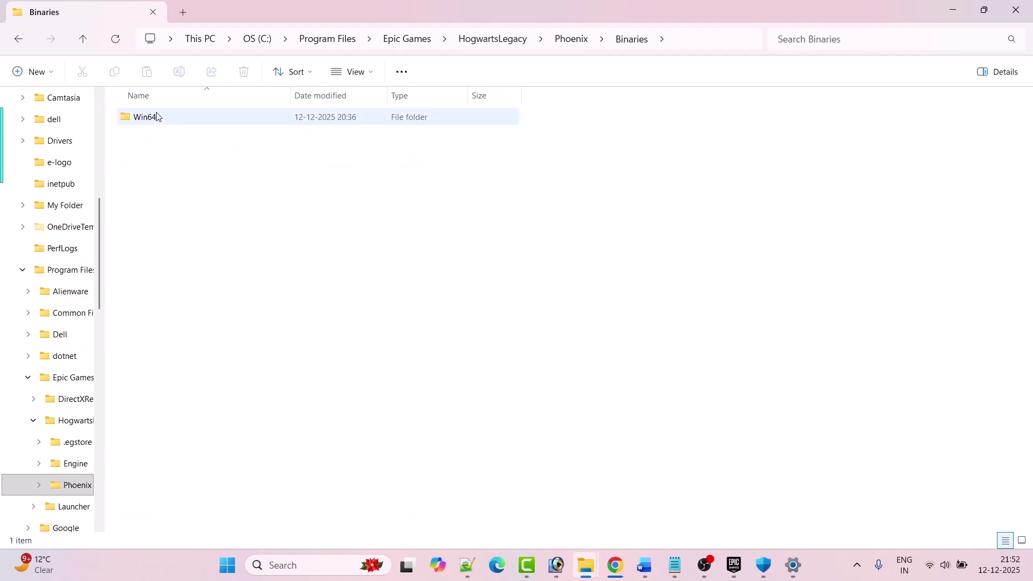
{"action": "double_click", "coordinate": [165, 125]}
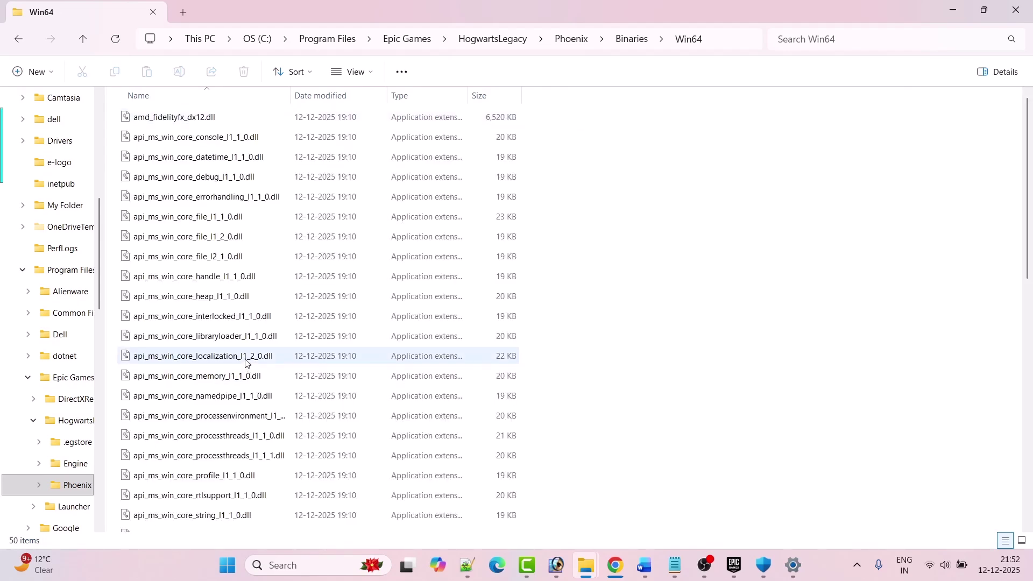
{"action": "scroll", "coordinate": [242, 358], "scroll_direction": "down", "scroll_amount": 10}
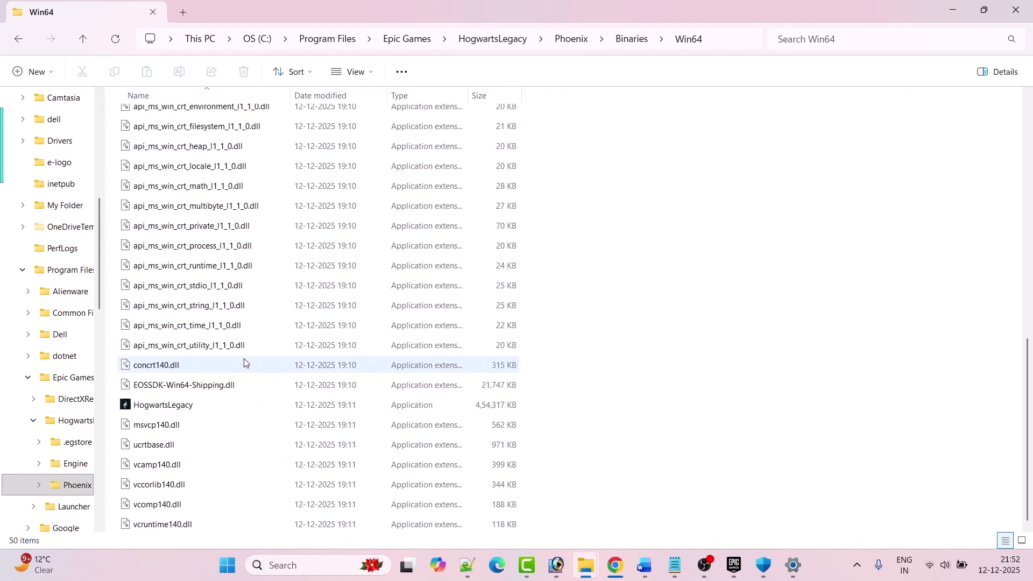
{"action": "left_click", "coordinate": [168, 409]}
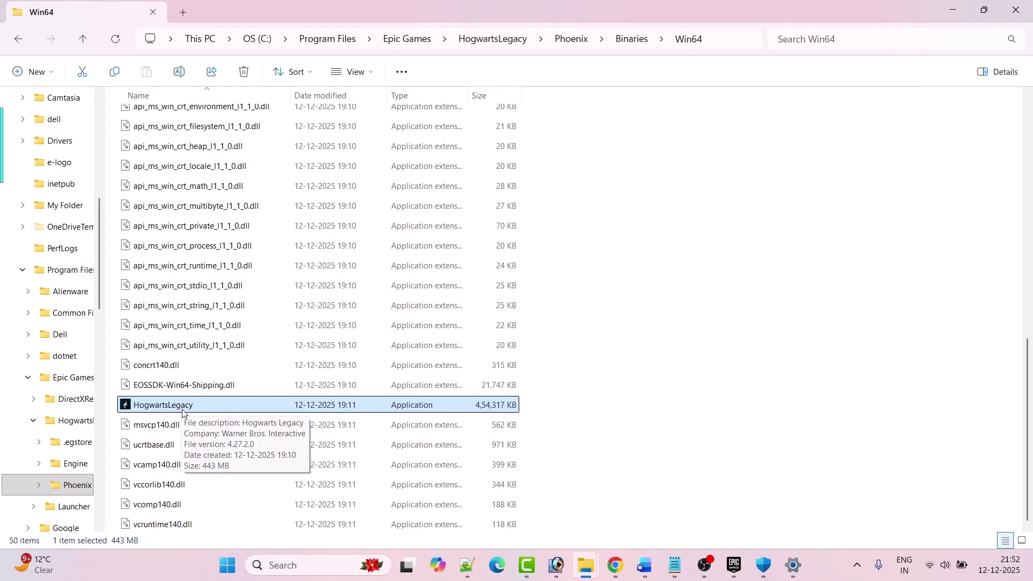
{"action": "right_click", "coordinate": [206, 411]}
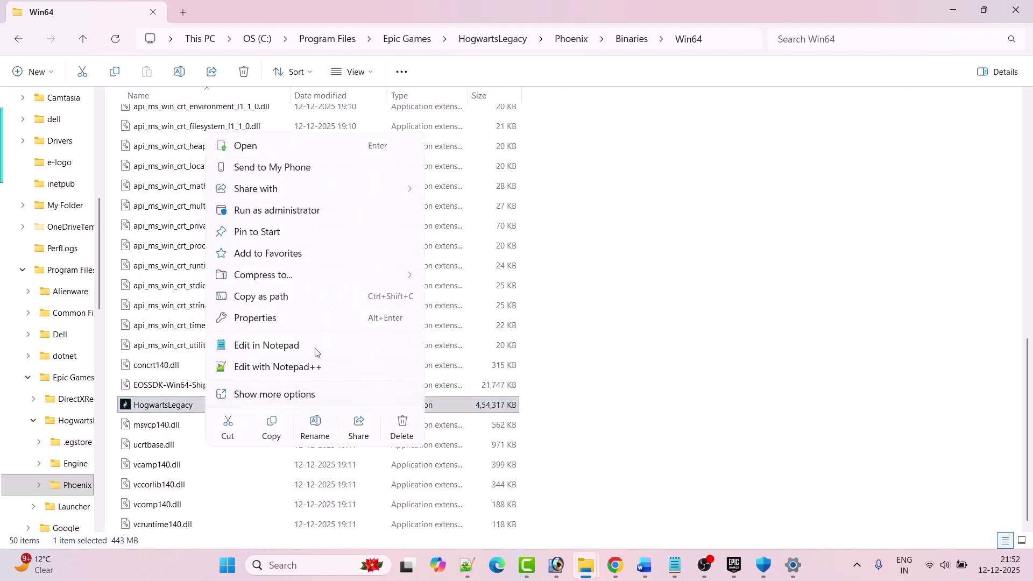
Step: In HogwartsLegacy Properties, set the game to always run as administrator and apply
{"action": "left_click", "coordinate": [274, 318]}
{"action": "left_click_drag", "start_coordinate": [348, 175], "coordinate": [363, 101]}
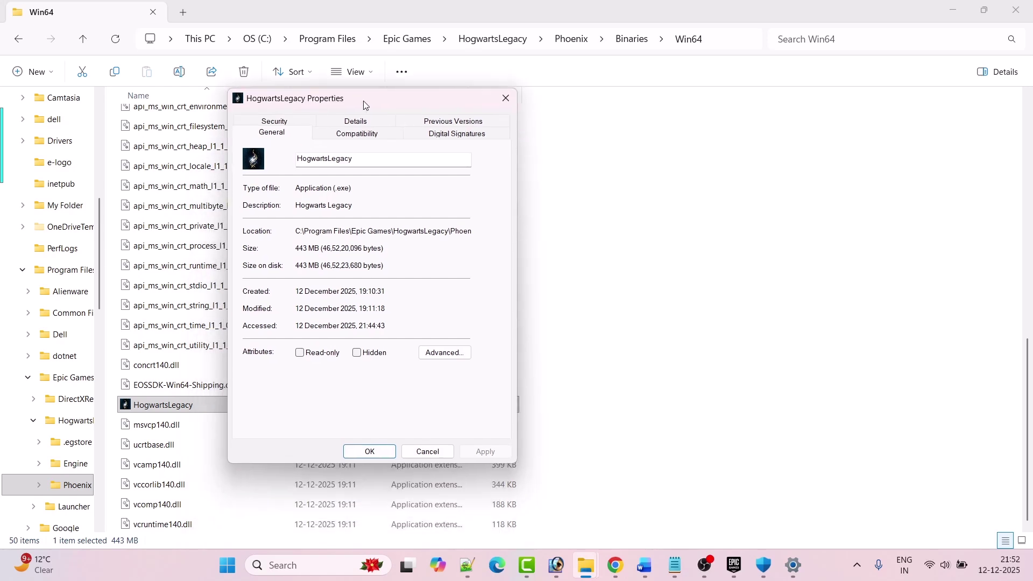
{"action": "left_click", "coordinate": [367, 141]}
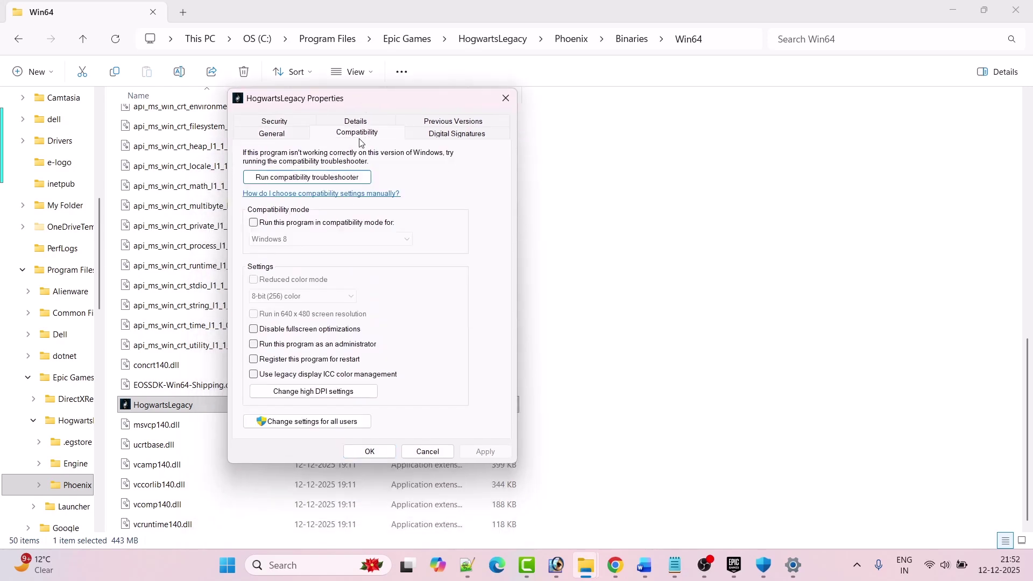
{"action": "left_click", "coordinate": [254, 347]}
{"action": "left_click", "coordinate": [486, 452]}
Step: Enable compatibility mode for Windows 7 and apply it
{"action": "left_click", "coordinate": [172, 412]}
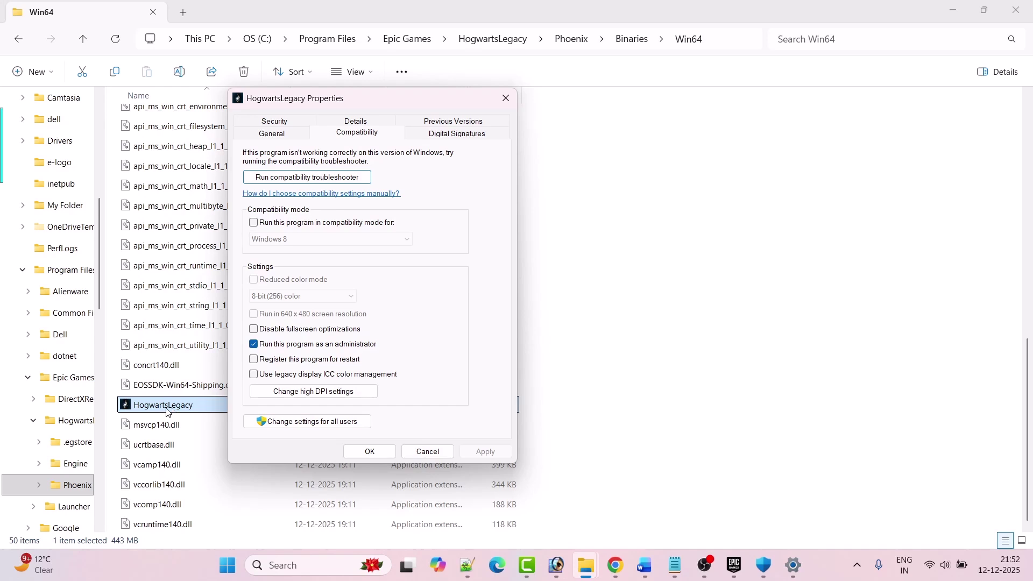
{"action": "left_click", "coordinate": [254, 223]}
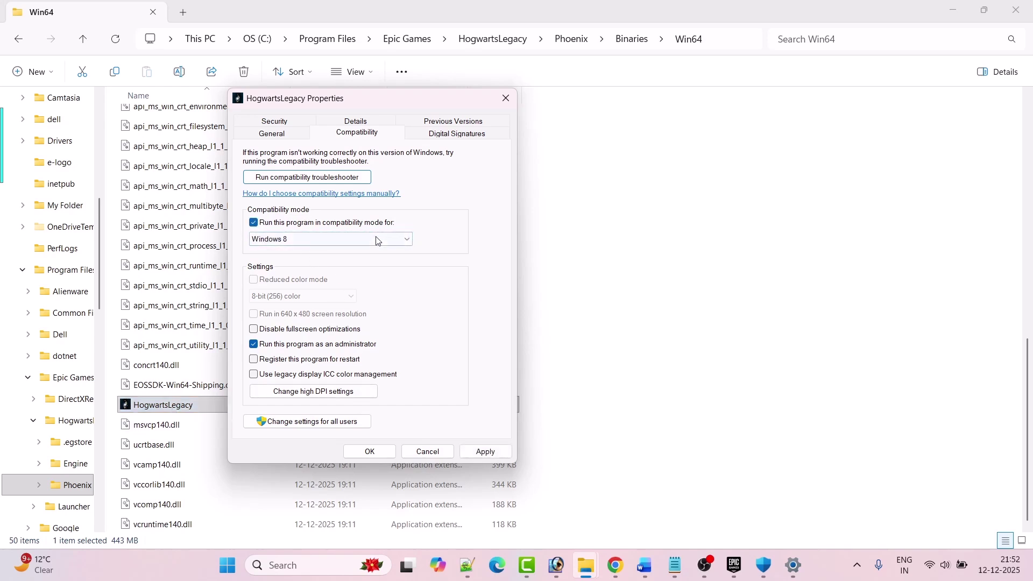
{"action": "left_click", "coordinate": [479, 450]}
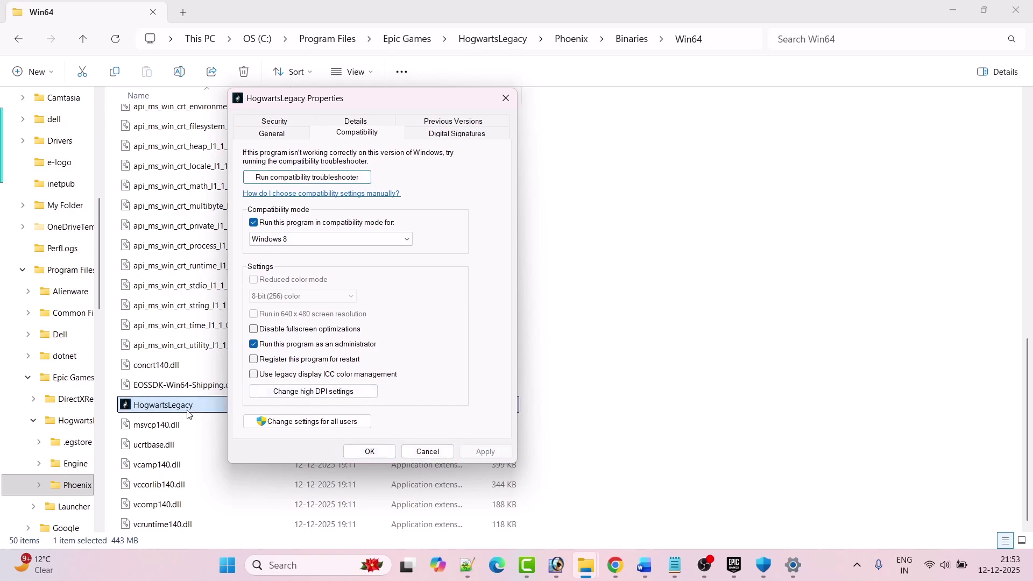
{"action": "left_click", "coordinate": [369, 242]}
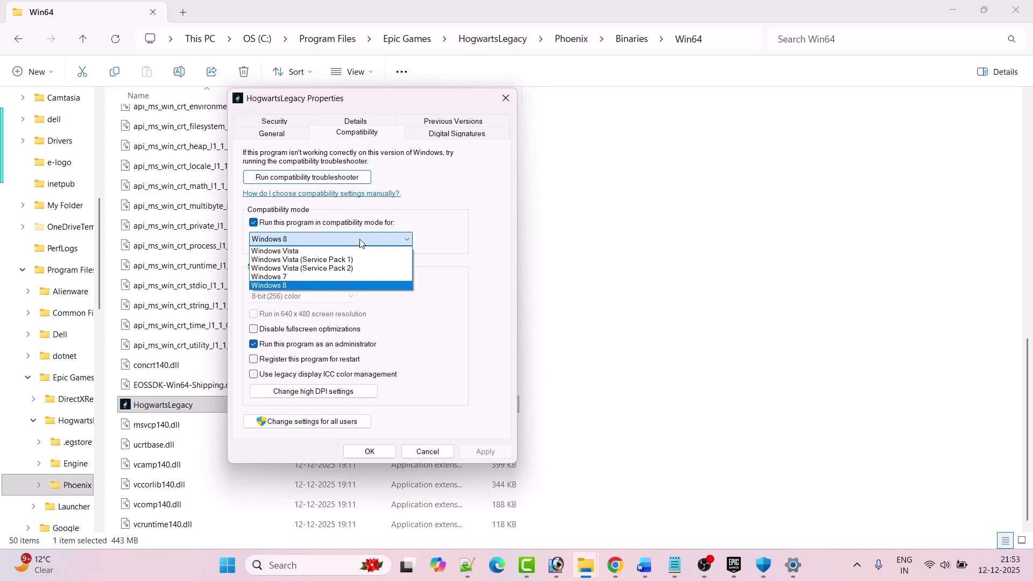
{"action": "left_click", "coordinate": [310, 282]}
{"action": "left_click", "coordinate": [476, 451]}
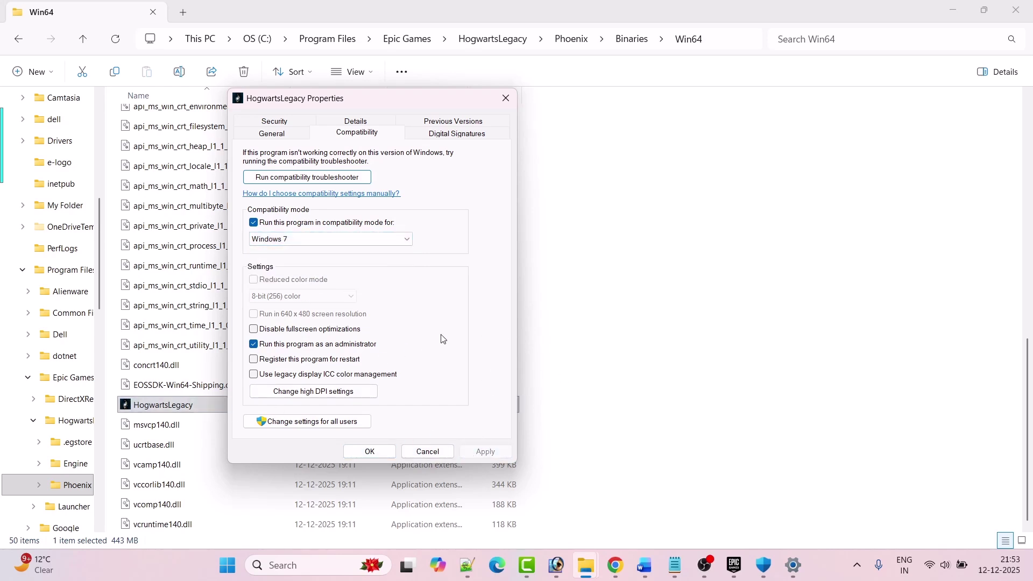
Step: Toggle fullscreen optimizations, turn compatibility mode off, confirm, and return to Word's Fix 6
{"action": "left_click", "coordinate": [257, 329]}
{"action": "left_click", "coordinate": [483, 455]}
{"action": "left_click", "coordinate": [253, 223]}
{"action": "left_click", "coordinate": [253, 330]}
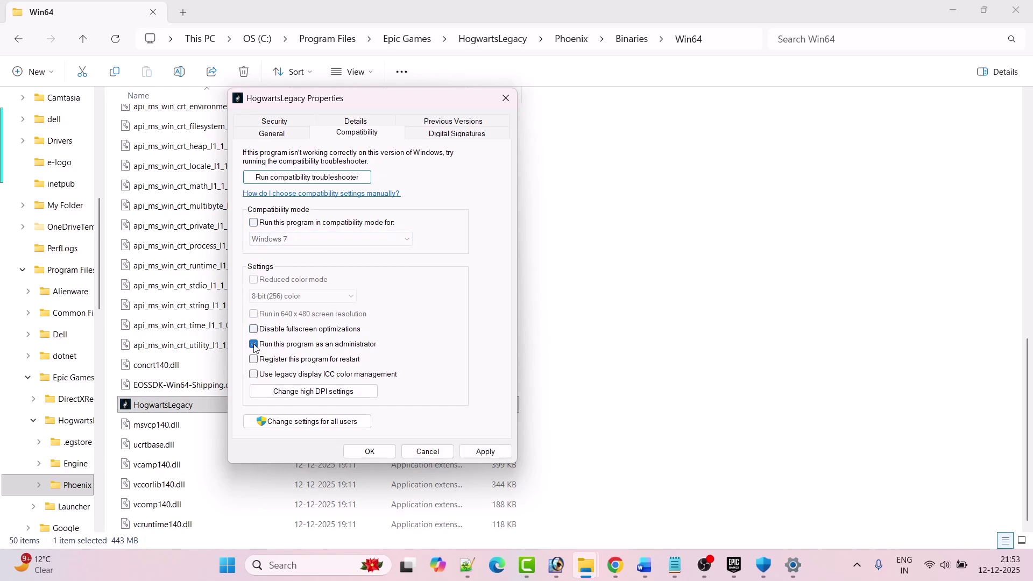
{"action": "left_click", "coordinate": [484, 452]}
{"action": "left_click", "coordinate": [372, 452]}
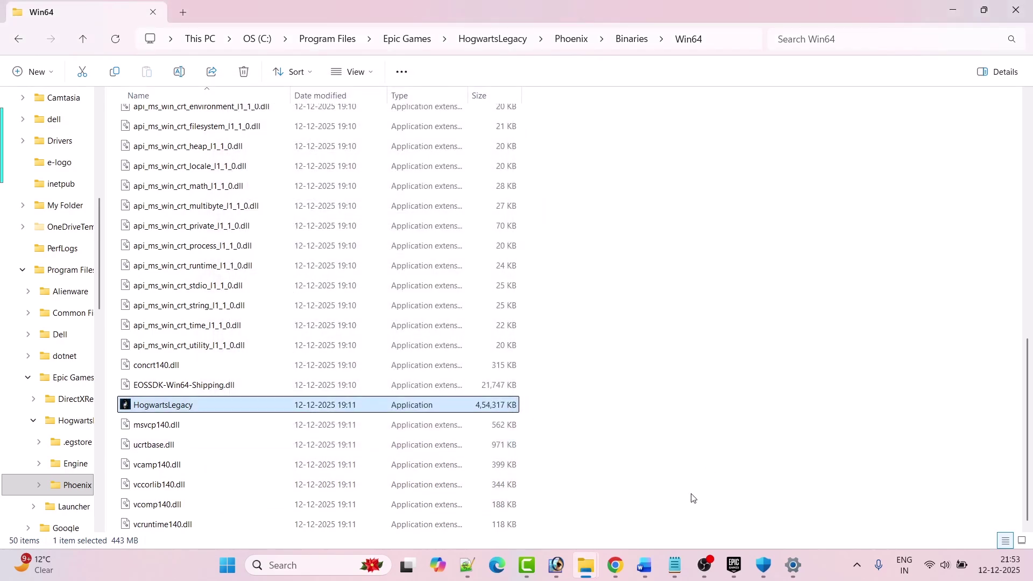
{"action": "left_click", "coordinate": [650, 564]}
{"action": "scroll", "coordinate": [680, 446], "scroll_direction": "down", "scroll_amount": 5}
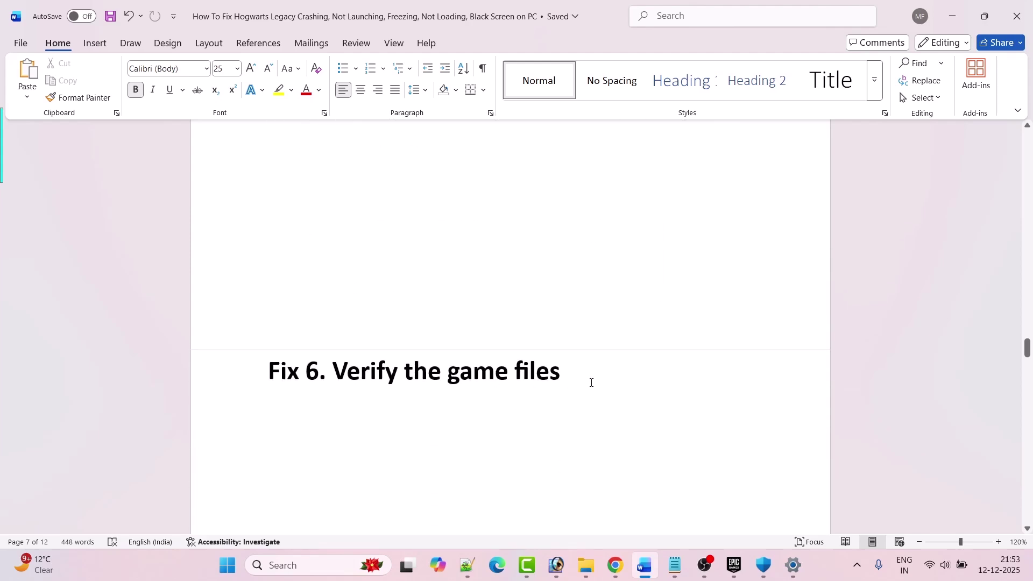
Step: Review Hogwarts Legacy's Manage settings in the Epic library, then close the dialog
{"action": "left_click", "coordinate": [734, 565]}
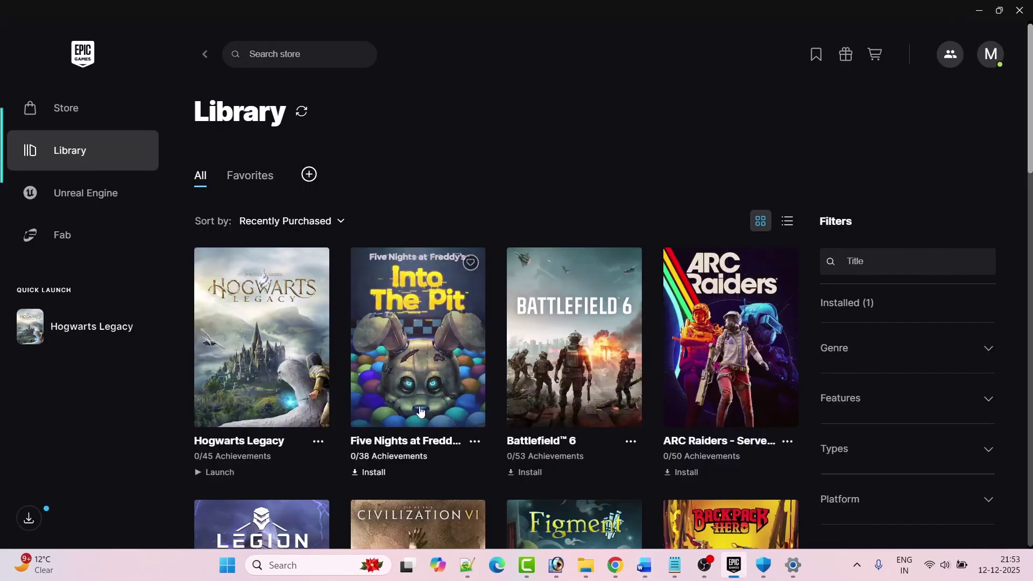
{"action": "left_click", "coordinate": [318, 442]}
{"action": "left_click", "coordinate": [363, 336]}
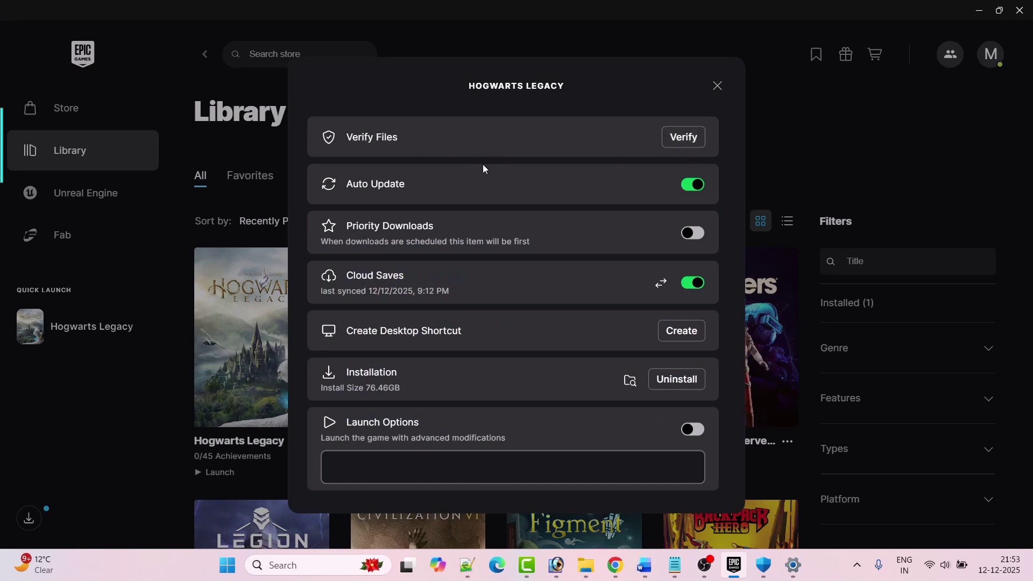
{"action": "left_click", "coordinate": [717, 86]}
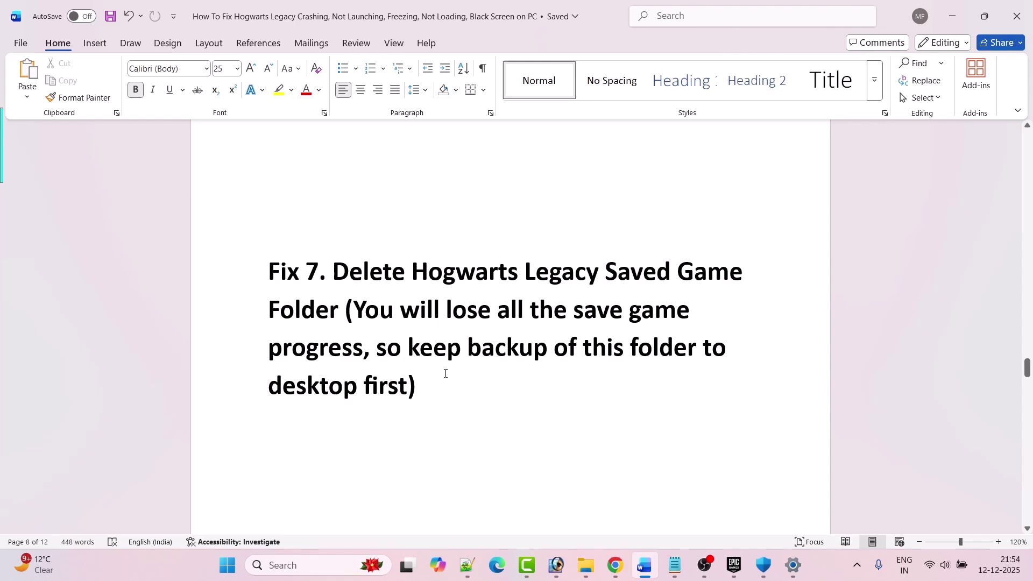
Step: Open File Explorer and go through OS (C:) and Users to the user profile folder
{"action": "key", "text": "super+e"}
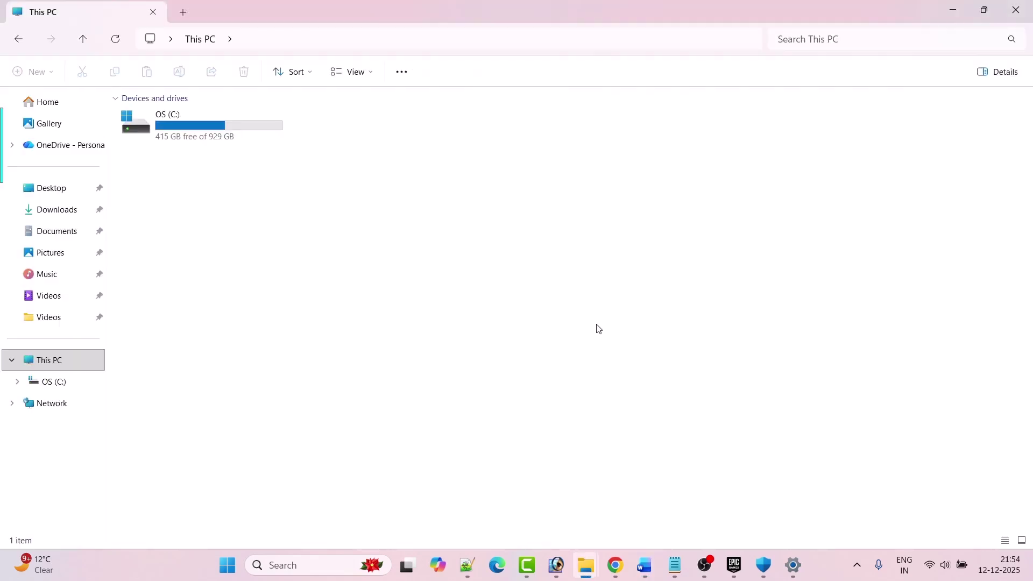
{"action": "double_click", "coordinate": [224, 134]}
{"action": "scroll", "coordinate": [311, 344], "scroll_direction": "down", "scroll_amount": 1}
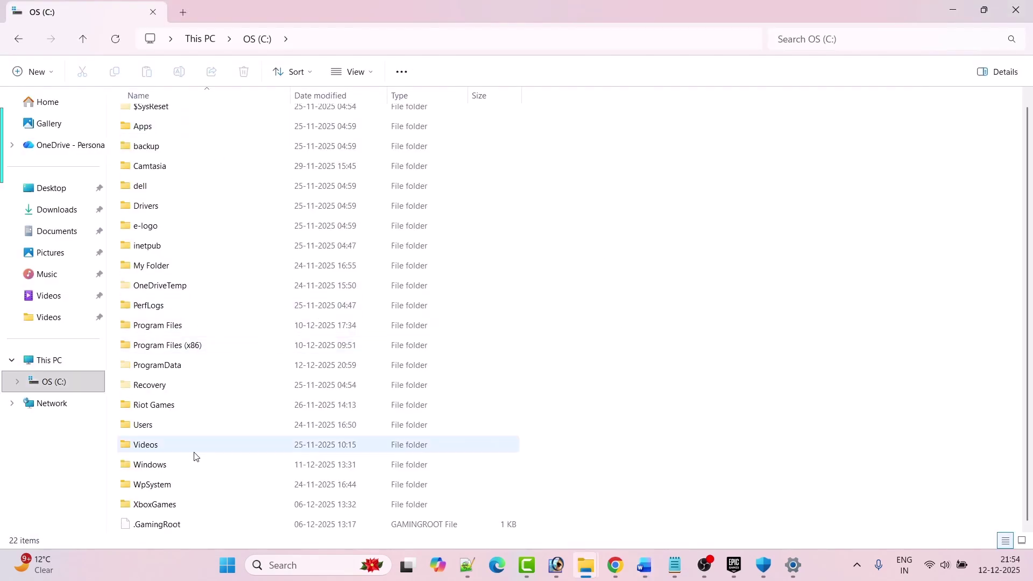
{"action": "double_click", "coordinate": [165, 428]}
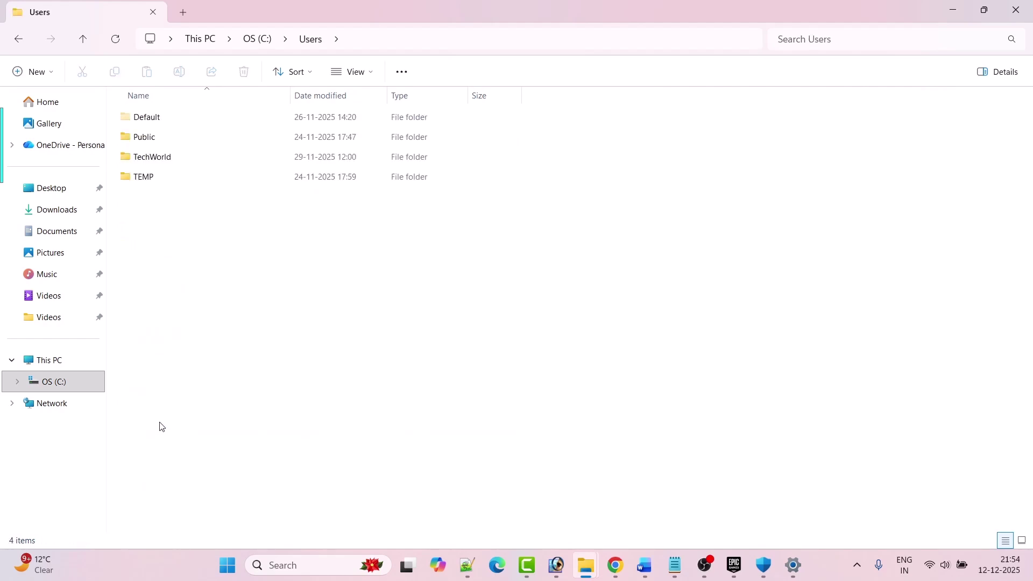
{"action": "double_click", "coordinate": [165, 158]}
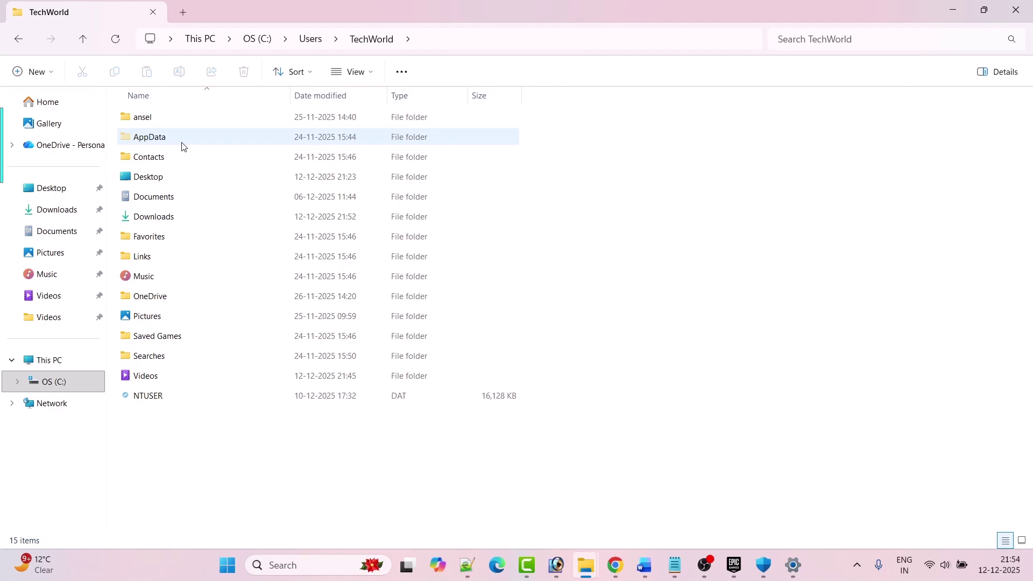
Step: Show hidden items in the view options, then open AppData and its Local folder
{"action": "left_click", "coordinate": [355, 72]}
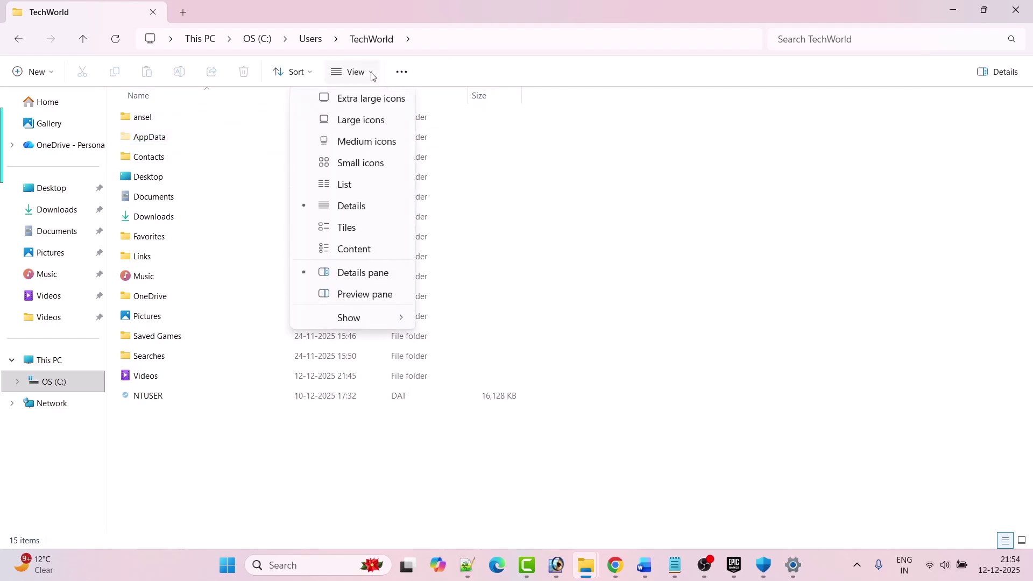
{"action": "mouse_move", "coordinate": [350, 323]}
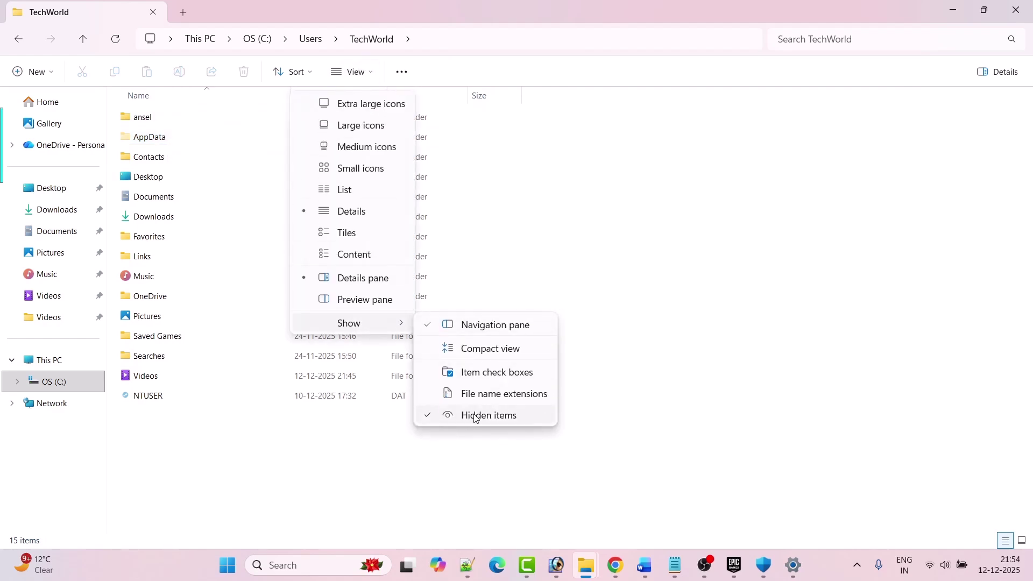
{"action": "left_click", "coordinate": [794, 337]}
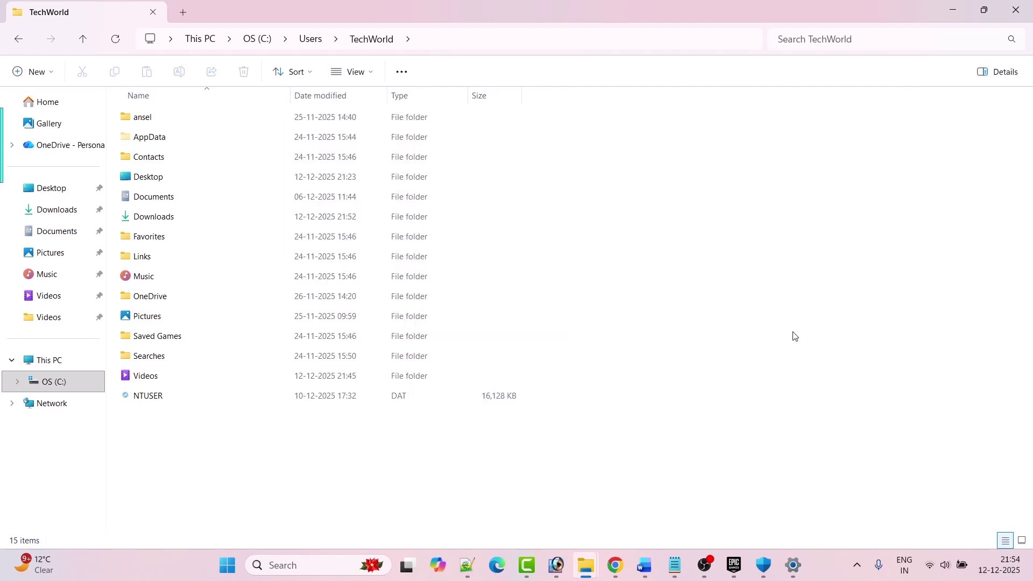
{"action": "double_click", "coordinate": [153, 138]}
{"action": "double_click", "coordinate": [145, 118]}
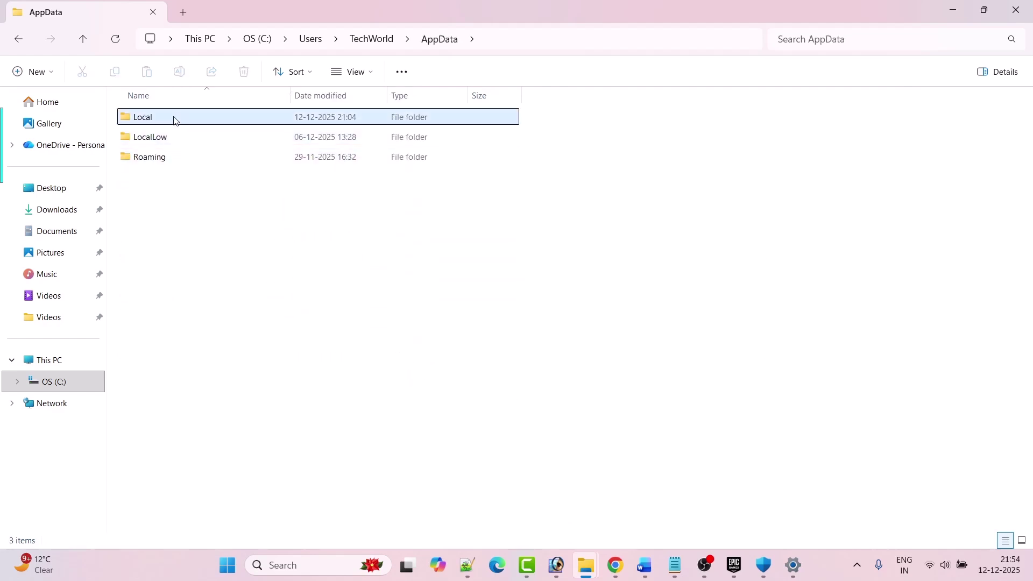
Step: Copy the Hogwarts Legacy and HogwartsLegacy folders from Local onto the desktop
{"action": "key", "text": "h"}
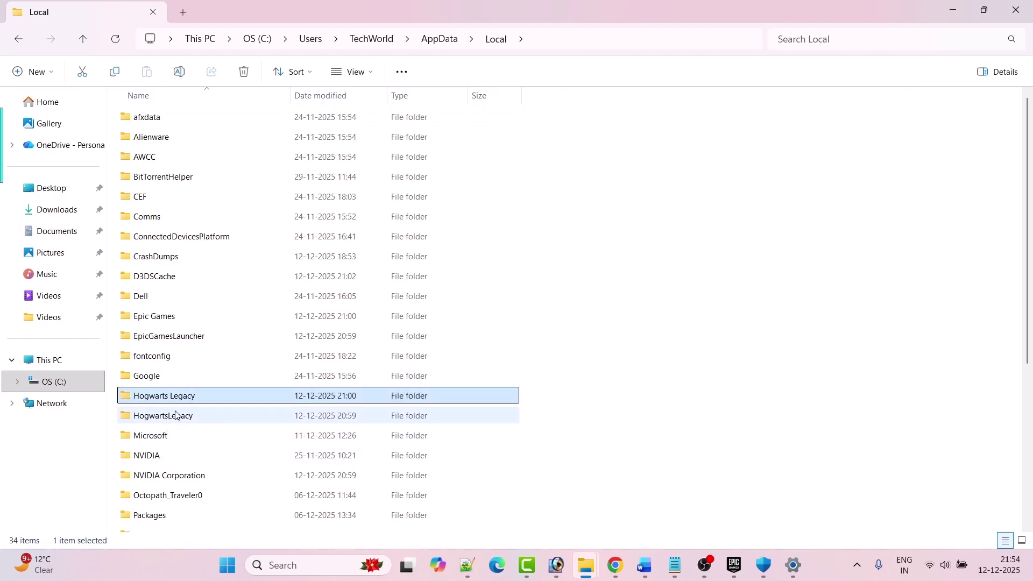
{"action": "left_click", "coordinate": [190, 418], "text": "ctrl"}
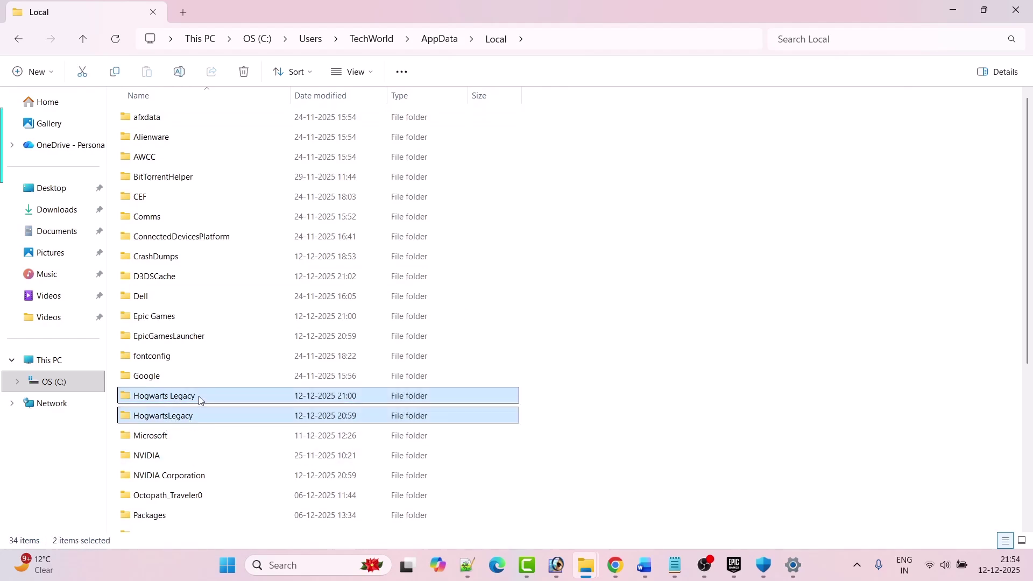
{"action": "key", "text": "ctrl+c"}
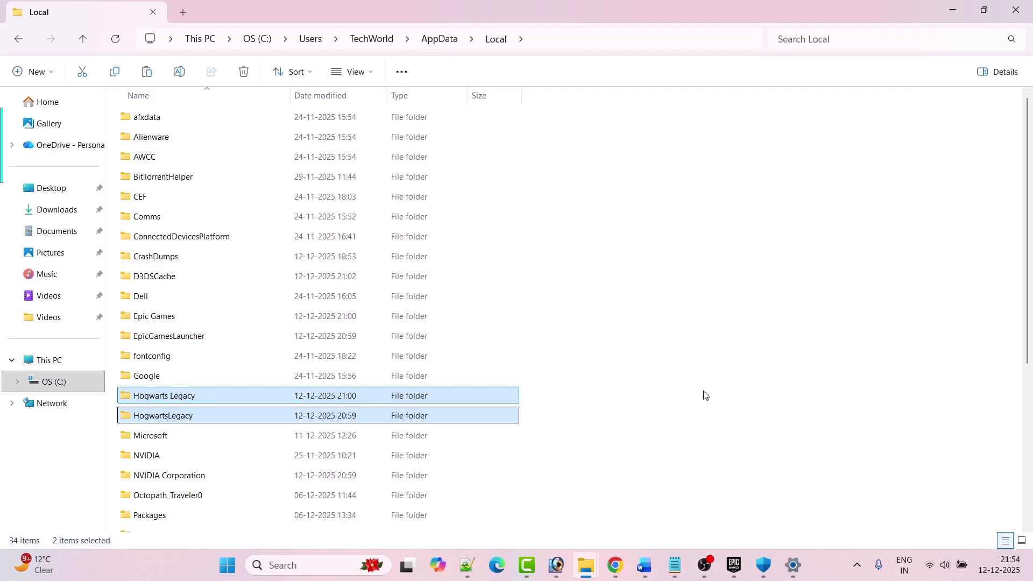
{"action": "key", "text": "super+d"}
{"action": "right_click", "coordinate": [160, 121]}
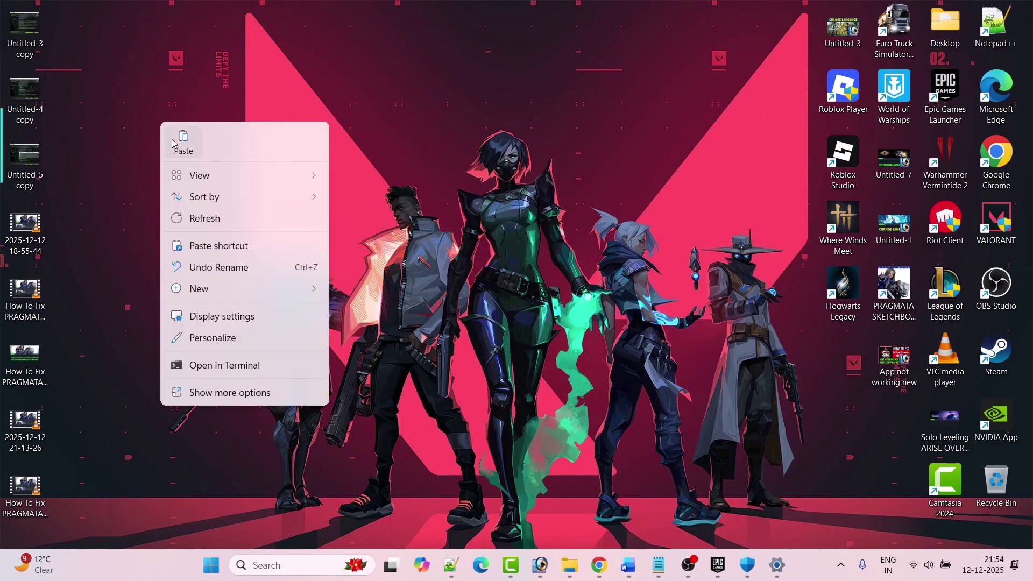
{"action": "left_click", "coordinate": [173, 143]}
Step: Delete both Hogwarts folders from the Local folder
{"action": "key", "text": "super+d"}
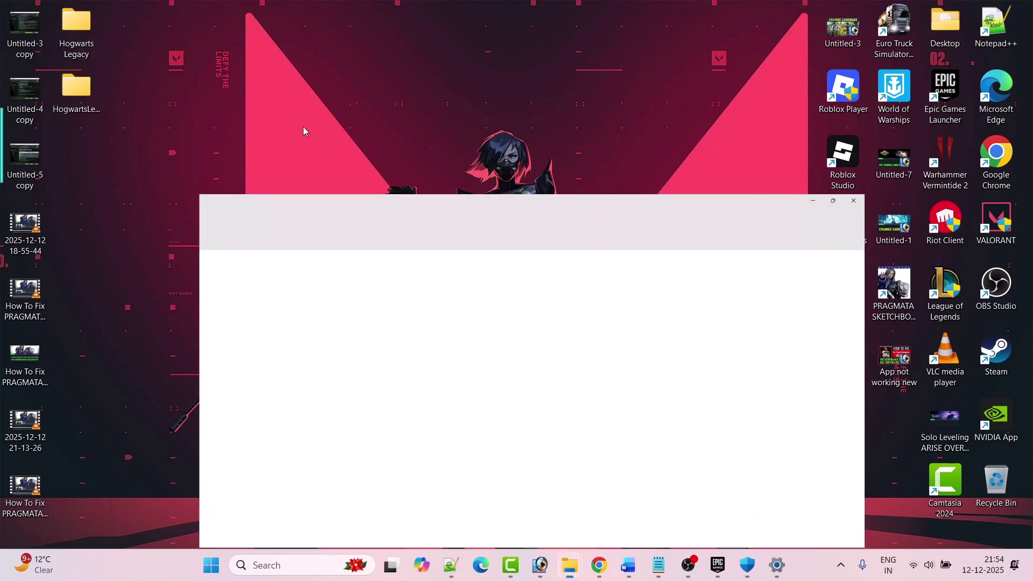
{"action": "right_click", "coordinate": [219, 415]}
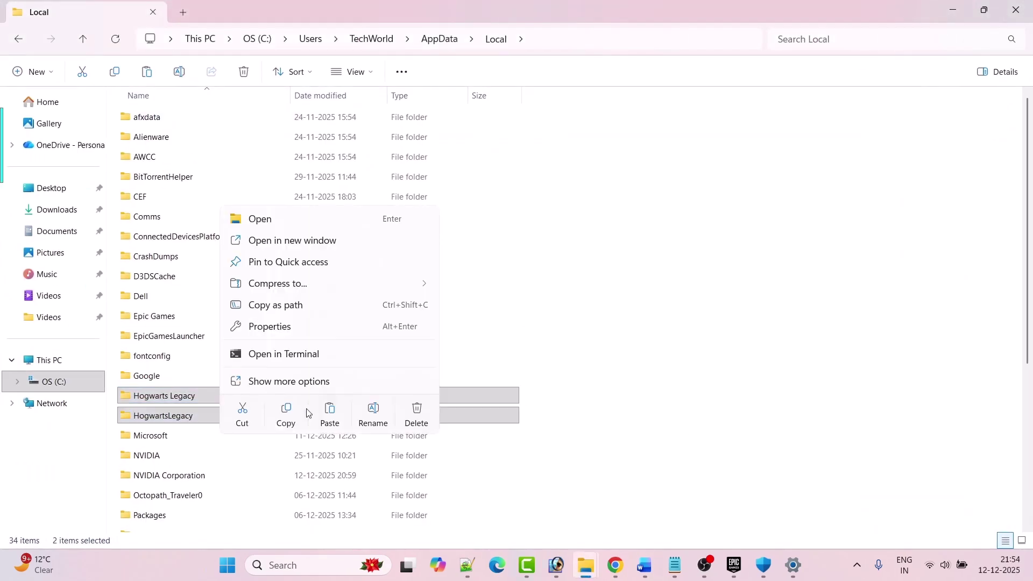
{"action": "left_click", "coordinate": [426, 418]}
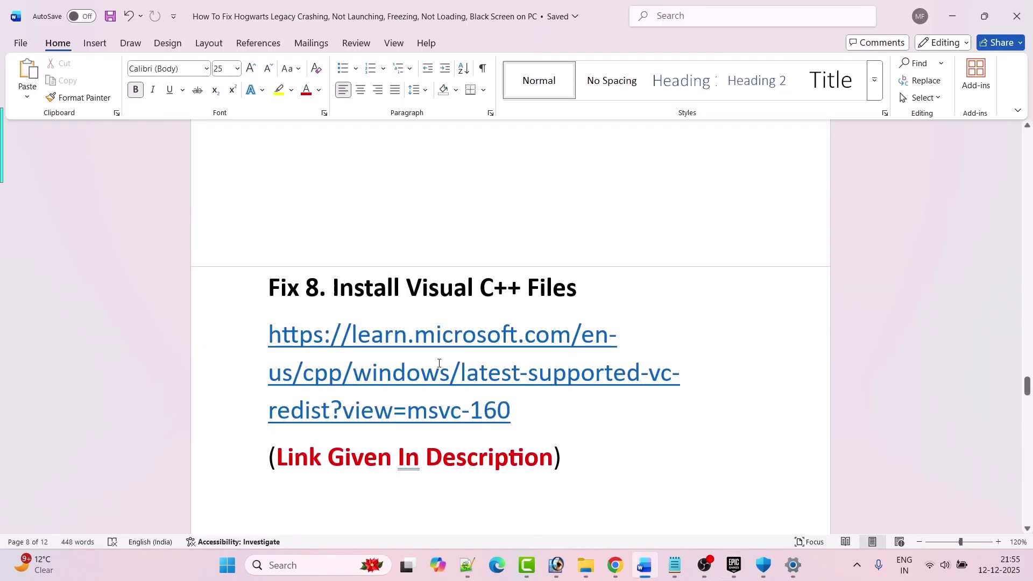
Step: Scroll to Fix 8 and select the Visual C++ redistributable download link
{"action": "scroll", "coordinate": [486, 291], "scroll_direction": "down", "scroll_amount": 1}
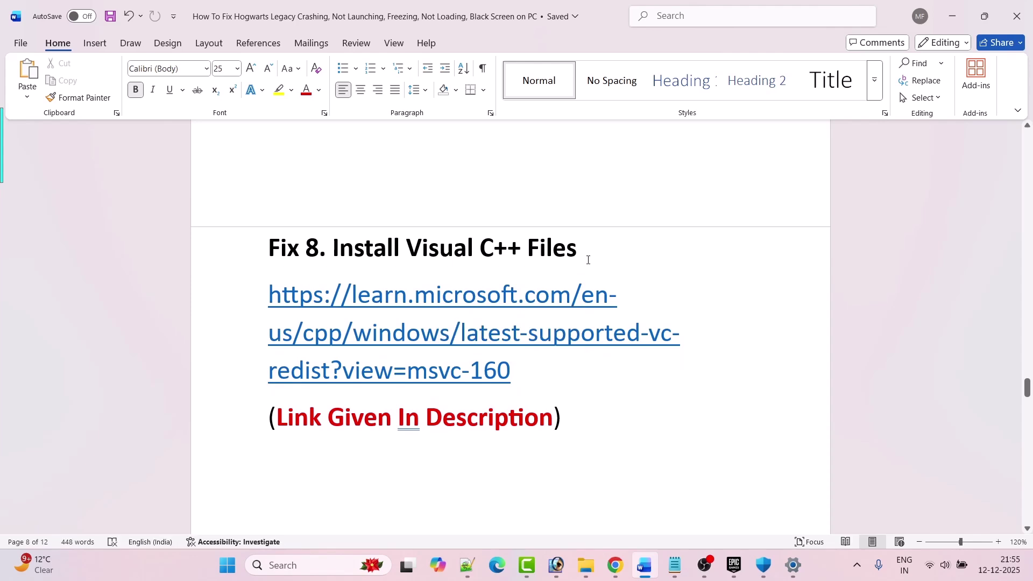
{"action": "left_click_drag", "start_coordinate": [519, 379], "coordinate": [250, 309]}
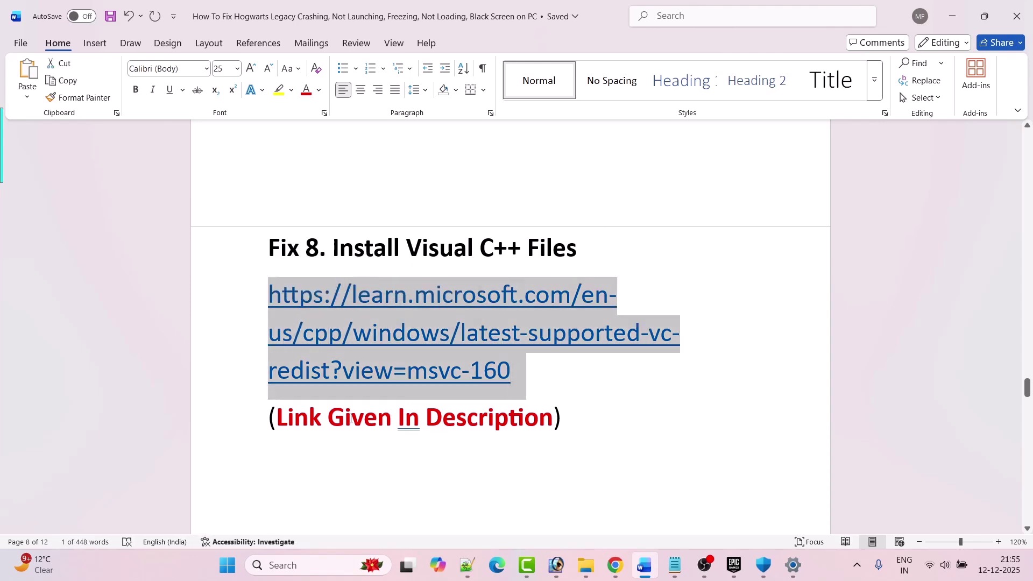
Step: Download the x64 Visual C++ redistributable from the Latest supported table and run its installer
{"action": "left_click", "coordinate": [615, 564]}
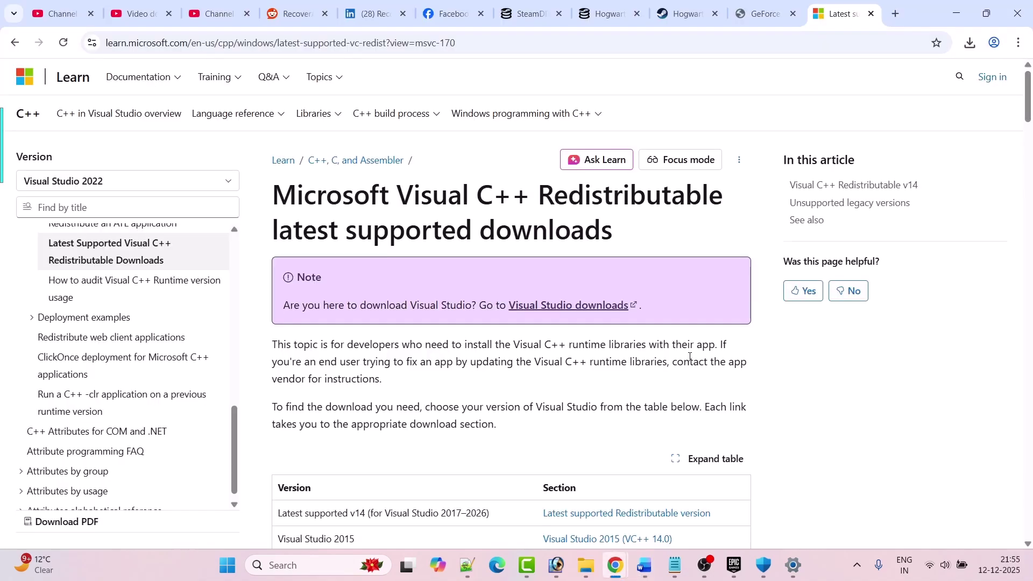
{"action": "scroll", "coordinate": [690, 357], "scroll_direction": "down", "scroll_amount": 15}
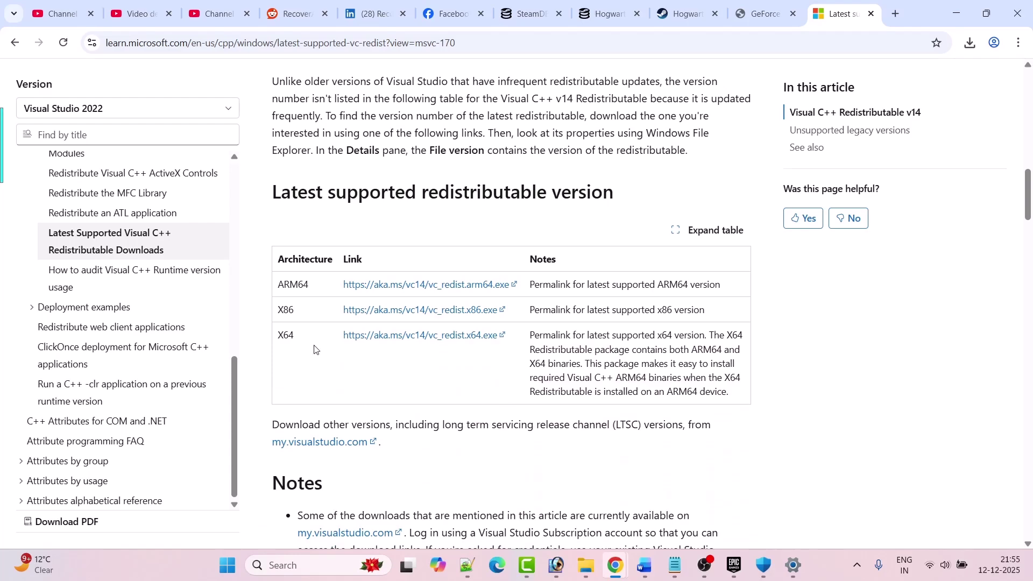
{"action": "left_click", "coordinate": [485, 339]}
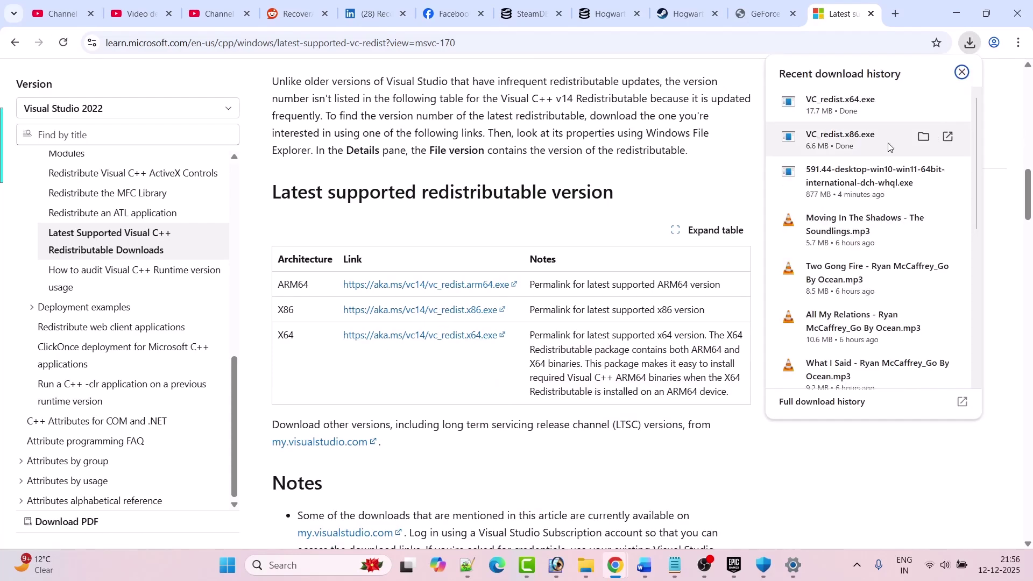
{"action": "left_click", "coordinate": [850, 110]}
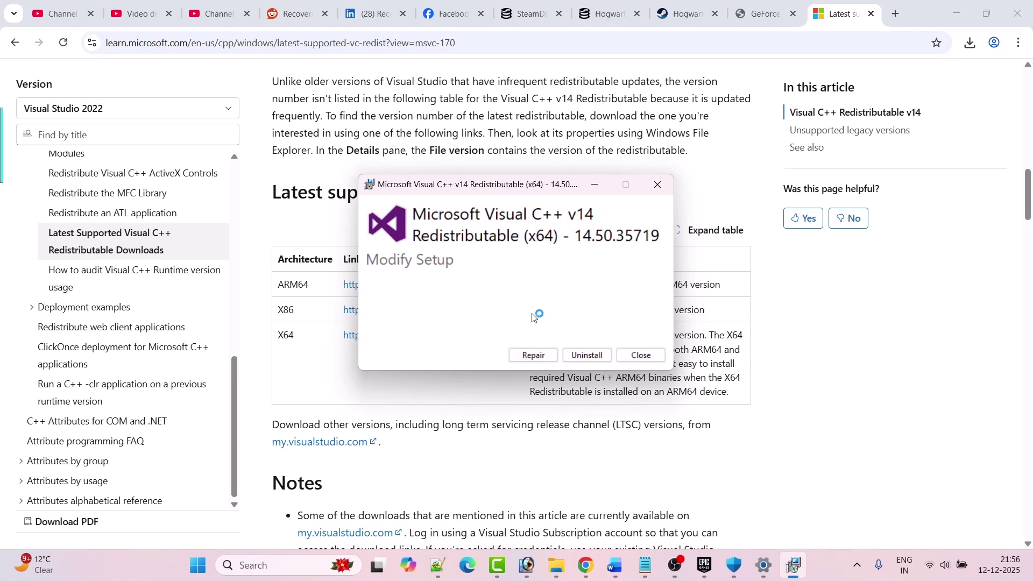
{"action": "left_click", "coordinate": [657, 184]}
Step: Run the downloaded x86 VC_redist installer from recent downloads, then close its setup
{"action": "left_click", "coordinate": [970, 42]}
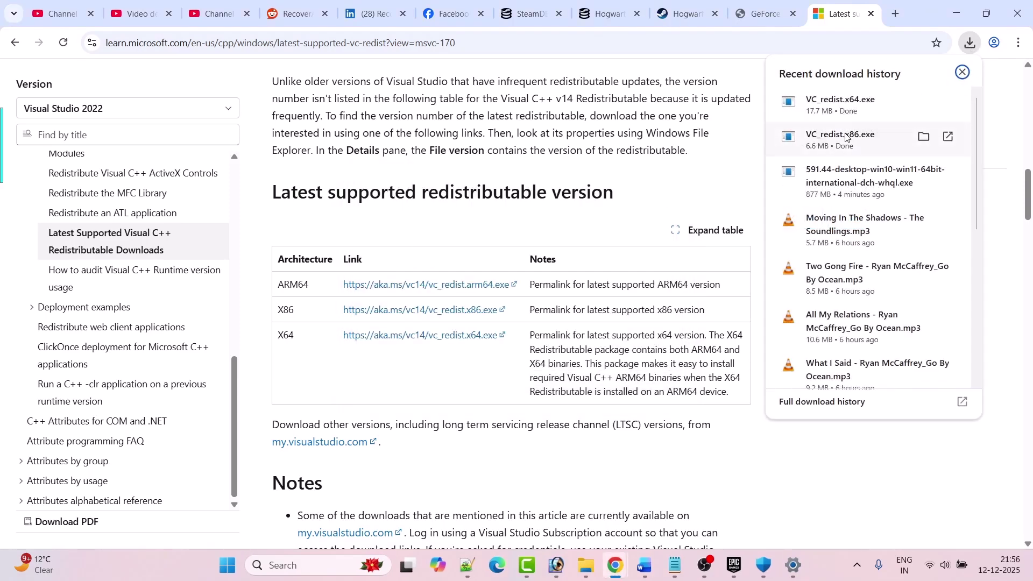
{"action": "left_click", "coordinate": [859, 141]}
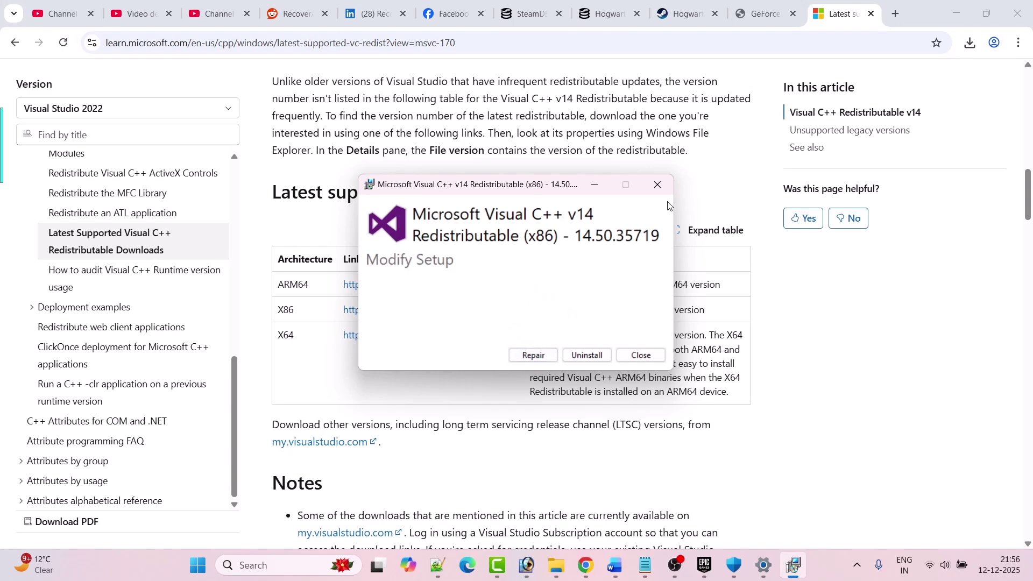
{"action": "left_click", "coordinate": [658, 184]}
{"action": "left_click", "coordinate": [228, 565]}
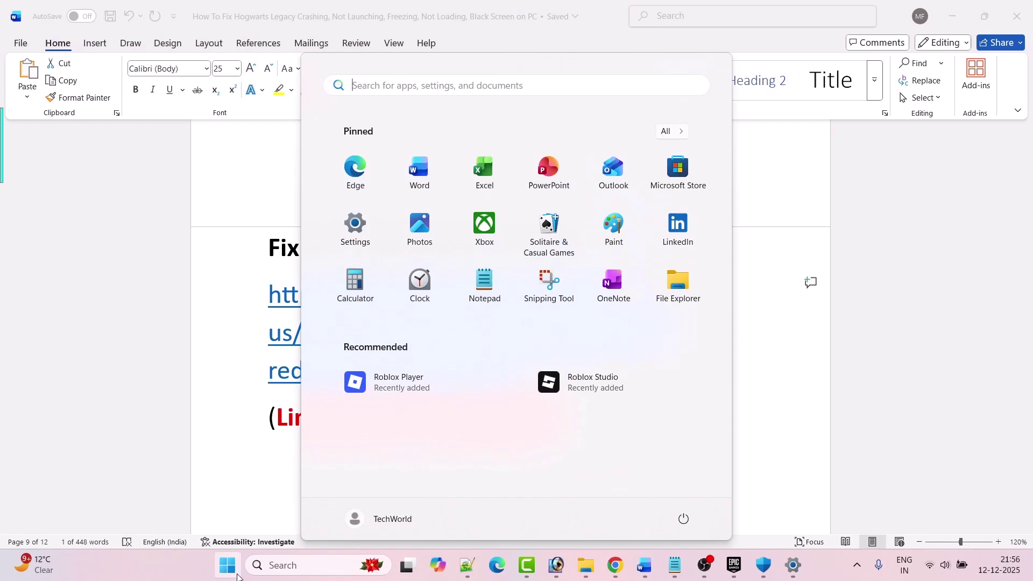
Step: Delete the selected Visual C++ link under Fix 8 and clear the selection in Fix 9
{"action": "left_click", "coordinate": [691, 519]}
{"action": "left_click", "coordinate": [786, 445]}
{"action": "left_click", "coordinate": [788, 446]}
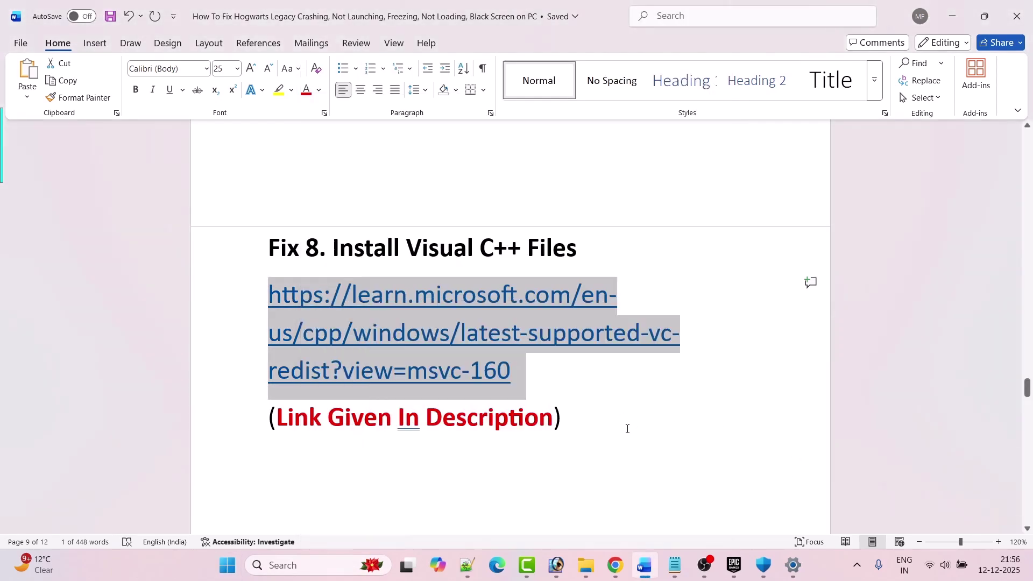
{"action": "key", "text": "Delete"}
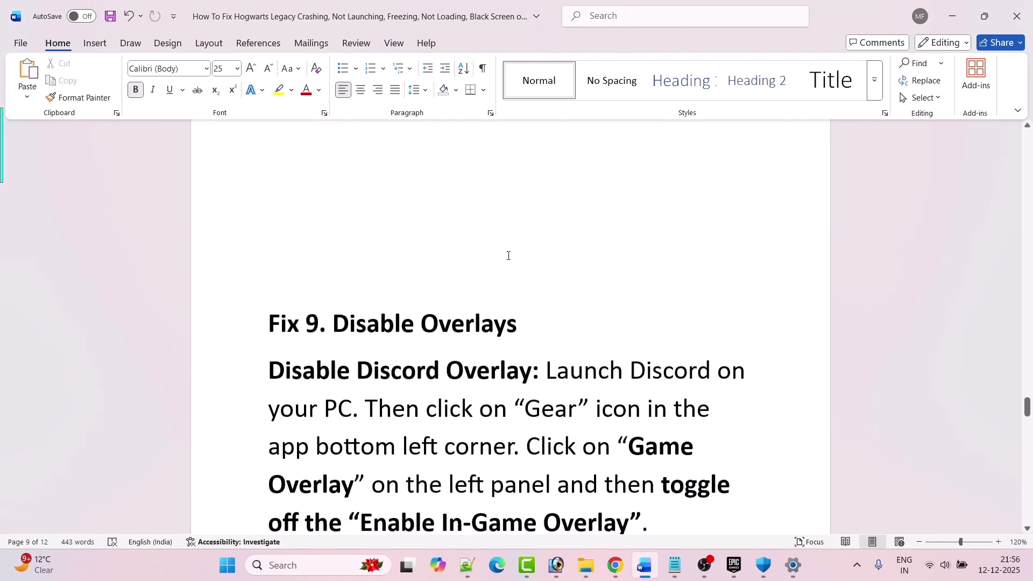
{"action": "left_click_drag", "start_coordinate": [343, 311], "coordinate": [516, 311]}
{"action": "scroll", "coordinate": [430, 269], "scroll_direction": "down", "scroll_amount": 2}
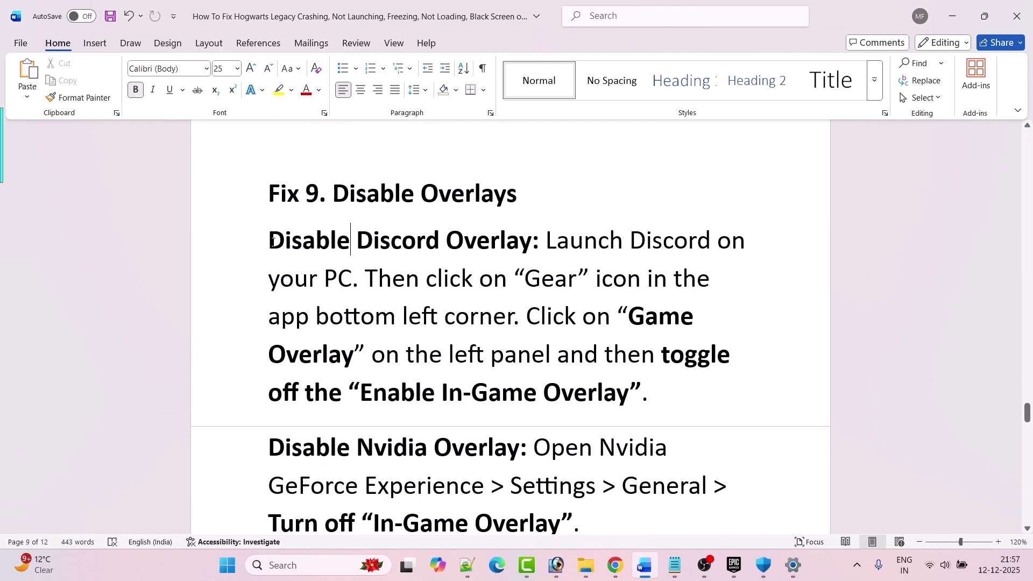
{"action": "left_click_drag", "start_coordinate": [268, 240], "coordinate": [512, 240]}
{"action": "left_click", "coordinate": [595, 278]}
Step: Read through the Fix 9 overlay steps down to the Fix 10 heading
{"action": "scroll", "coordinate": [683, 329], "scroll_direction": "down", "scroll_amount": 1}
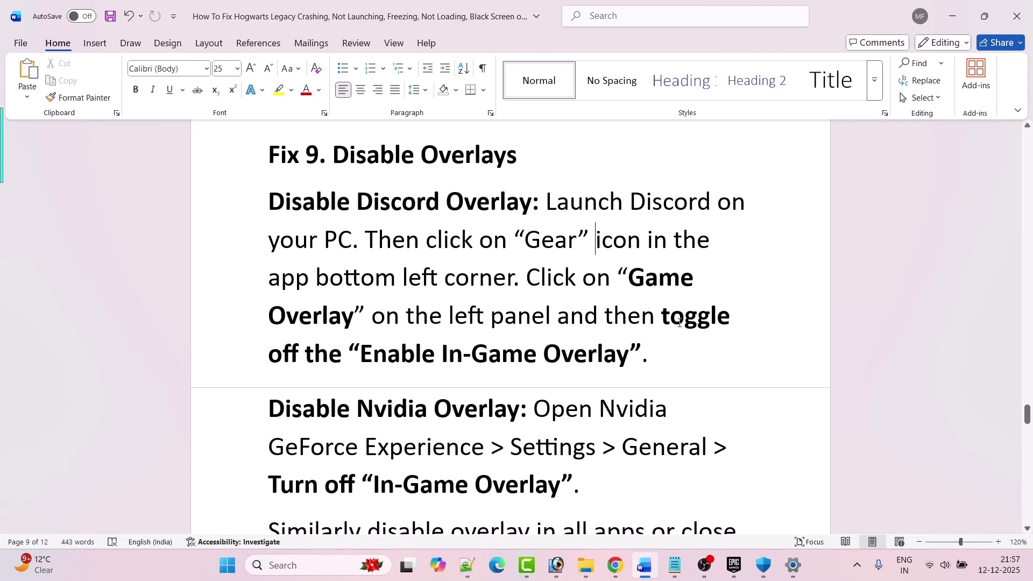
{"action": "scroll", "coordinate": [679, 323], "scroll_direction": "down", "scroll_amount": 1}
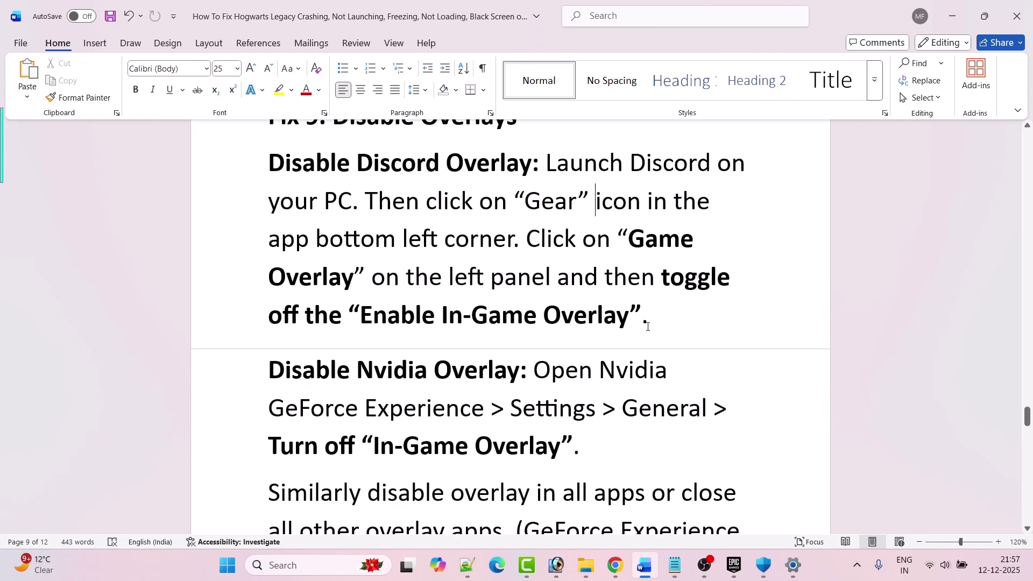
{"action": "scroll", "coordinate": [648, 326], "scroll_direction": "down", "scroll_amount": 2}
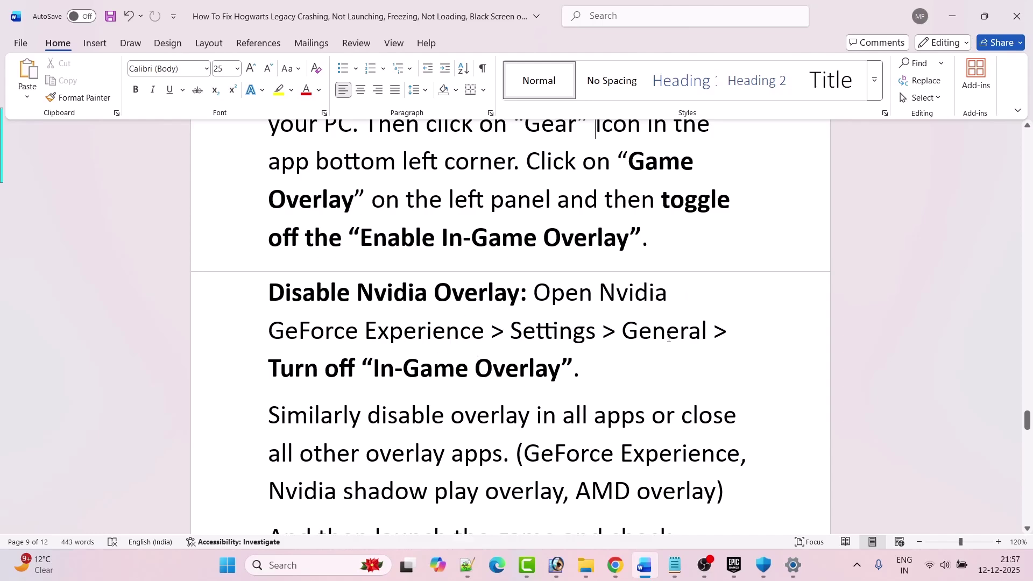
{"action": "scroll", "coordinate": [630, 361], "scroll_direction": "down", "scroll_amount": 4}
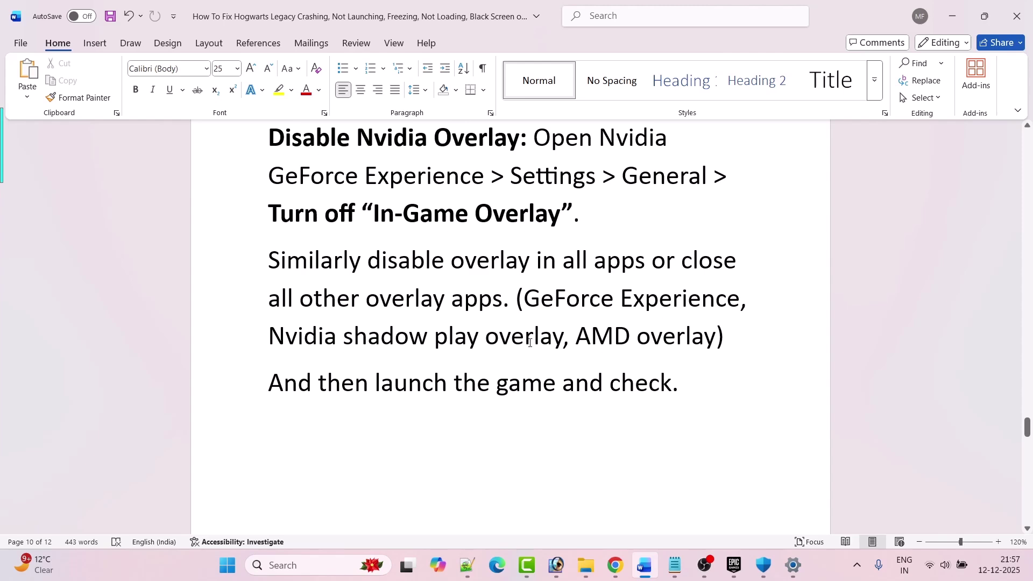
{"action": "scroll", "coordinate": [380, 321], "scroll_direction": "down", "scroll_amount": 2}
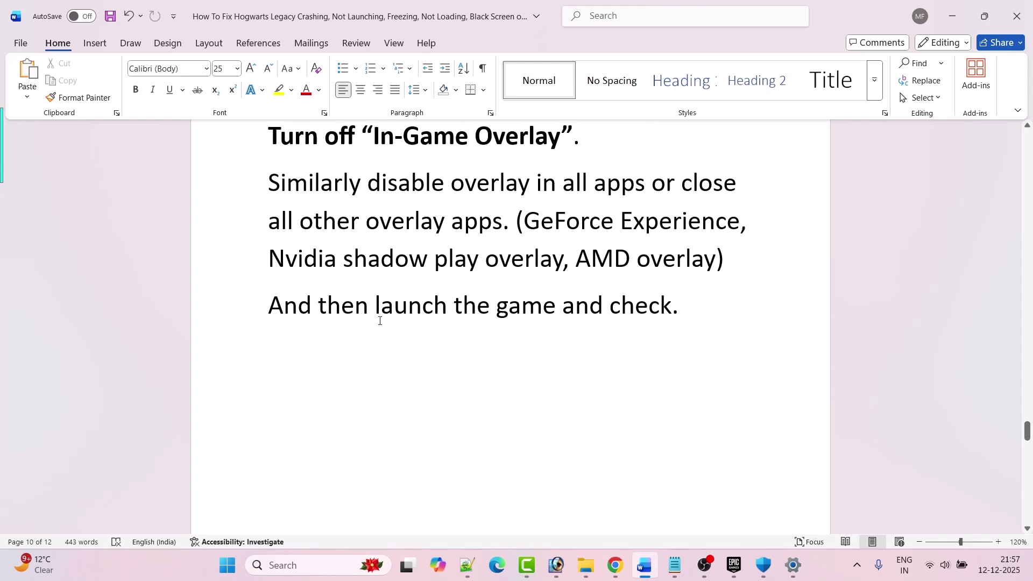
{"action": "scroll", "coordinate": [660, 323], "scroll_direction": "down", "scroll_amount": 9}
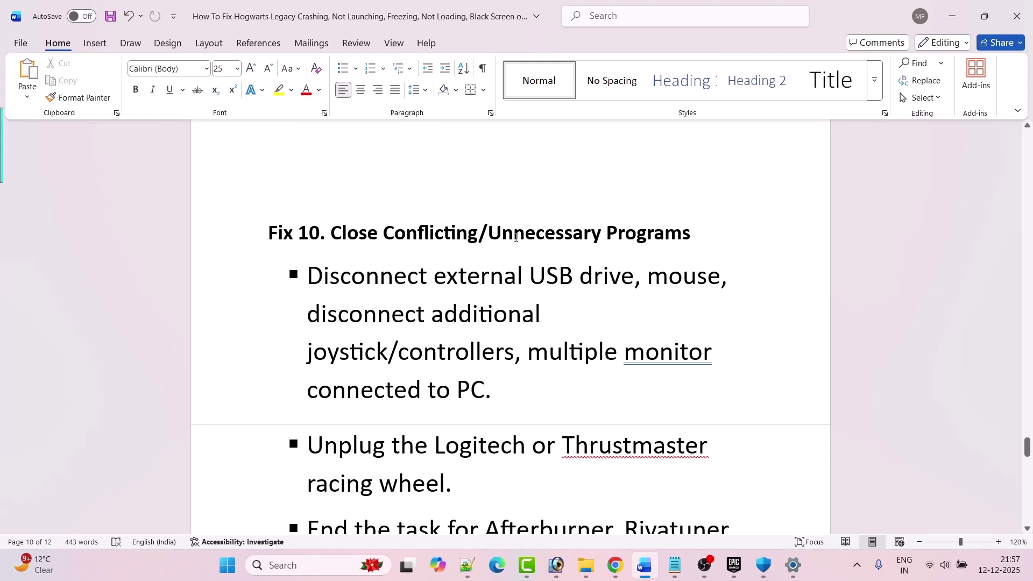
Step: Scroll past Fix 10's Afterburner and Rivatuner advice to the Fix 11 Update Windows heading
{"action": "scroll", "coordinate": [665, 244], "scroll_direction": "down", "scroll_amount": 1}
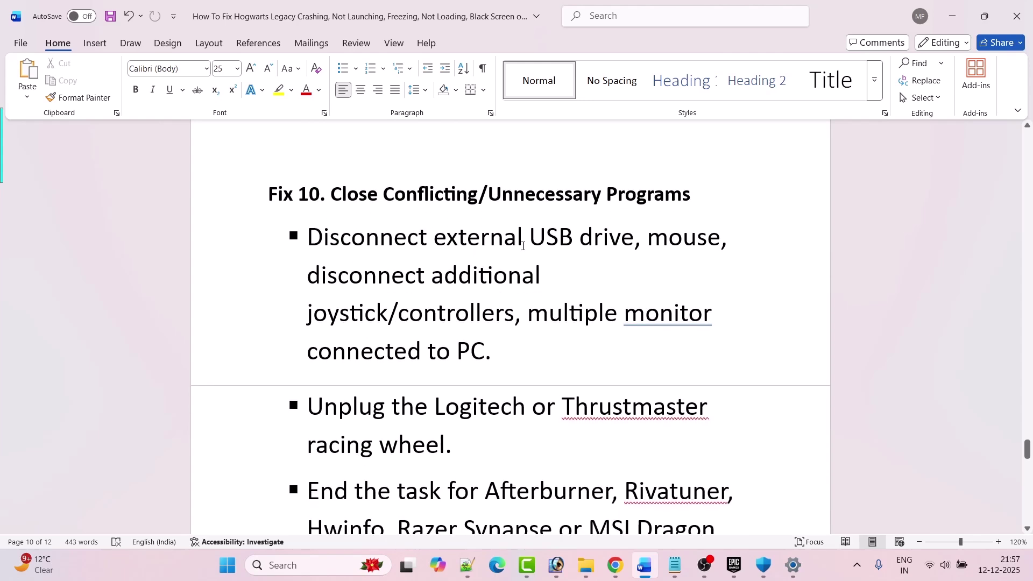
{"action": "scroll", "coordinate": [667, 262], "scroll_direction": "down", "scroll_amount": 2}
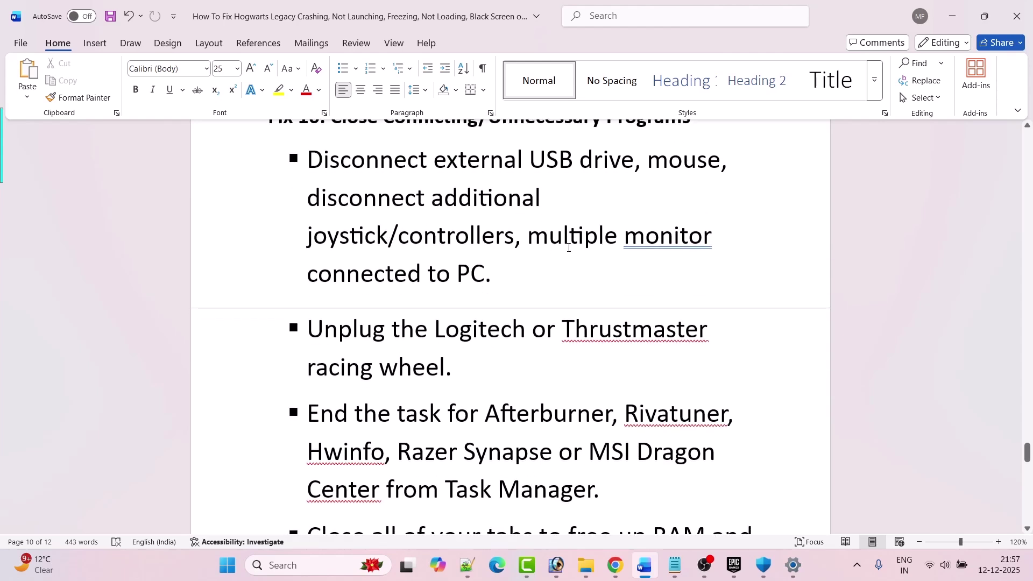
{"action": "scroll", "coordinate": [505, 285], "scroll_direction": "down", "scroll_amount": 2}
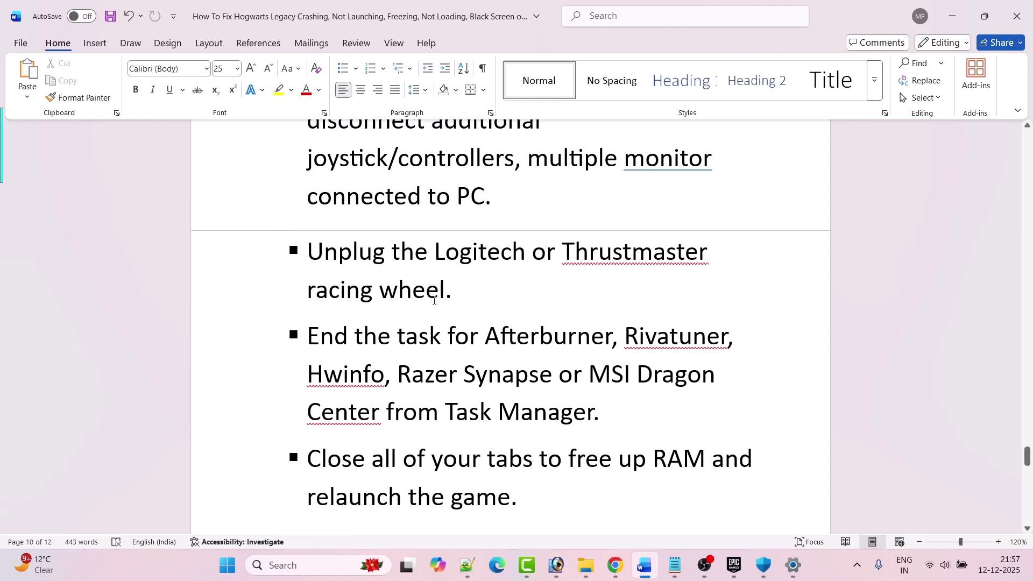
{"action": "scroll", "coordinate": [457, 309], "scroll_direction": "down", "scroll_amount": 1}
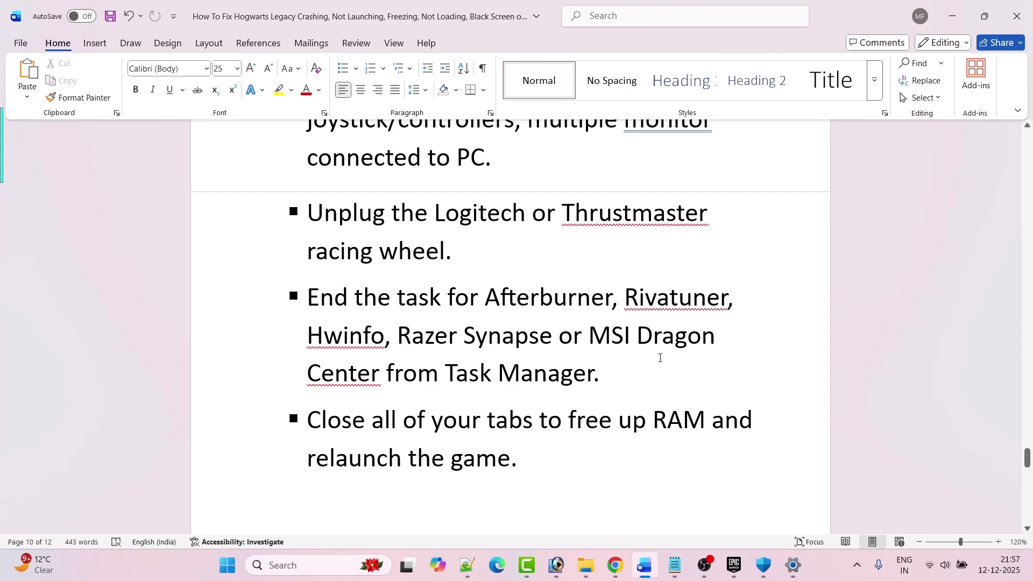
{"action": "scroll", "coordinate": [513, 376], "scroll_direction": "down", "scroll_amount": 2}
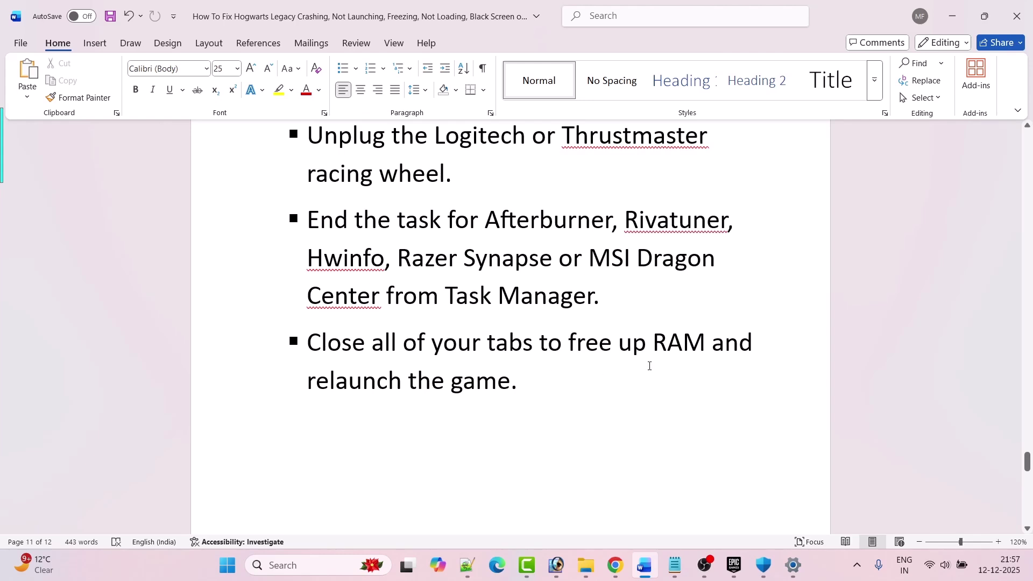
{"action": "scroll", "coordinate": [586, 386], "scroll_direction": "down", "scroll_amount": 10}
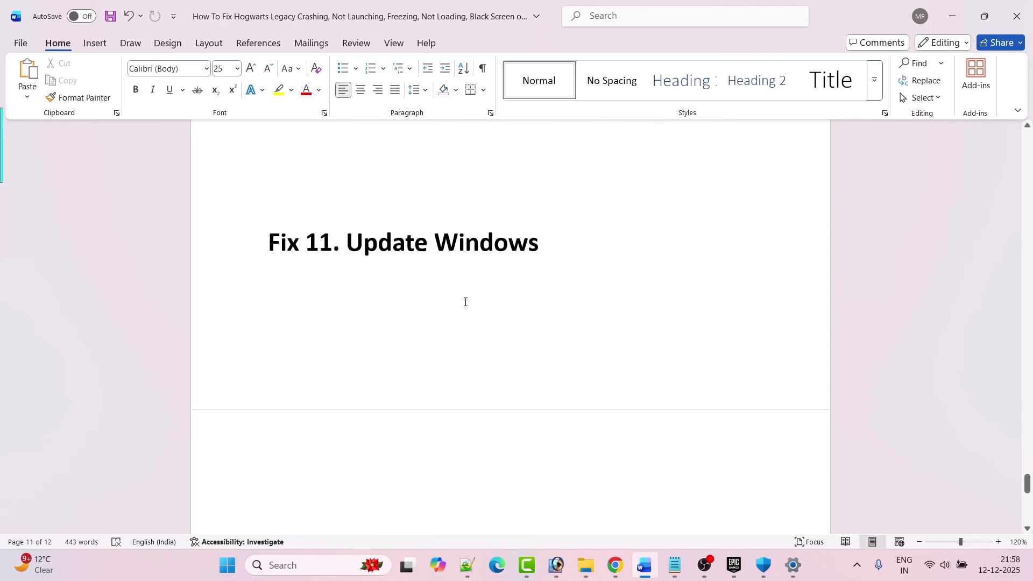
Step: Start a Windows Update check for updates from the Settings app
{"action": "key", "text": "super"}
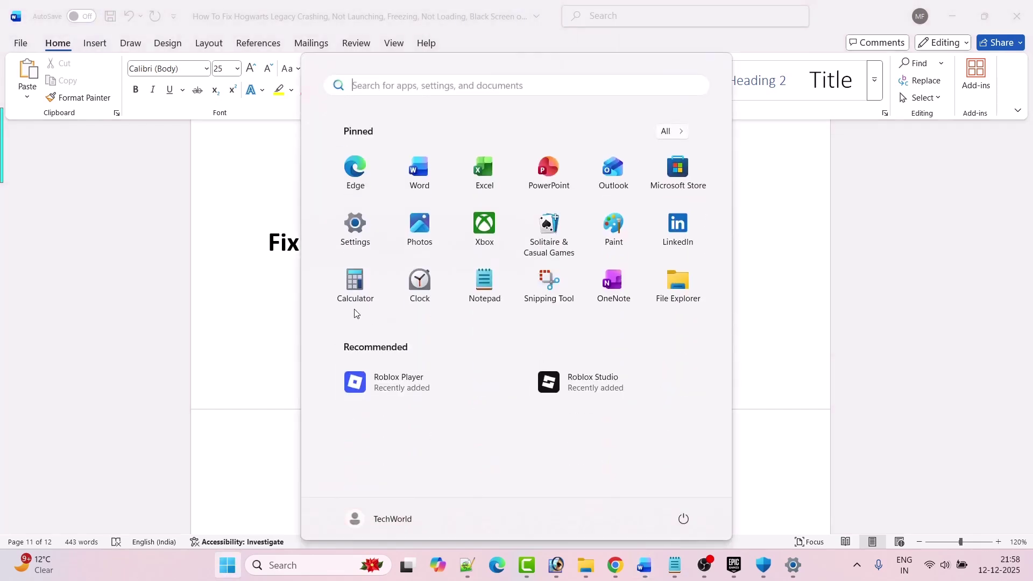
{"action": "left_click", "coordinate": [356, 224]}
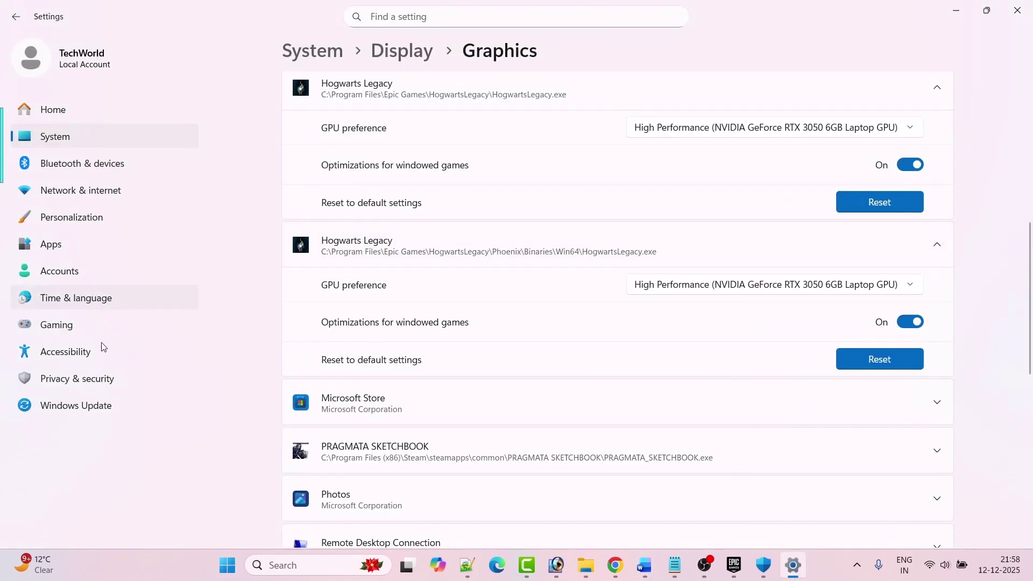
{"action": "left_click", "coordinate": [85, 408]}
{"action": "left_click", "coordinate": [885, 114]}
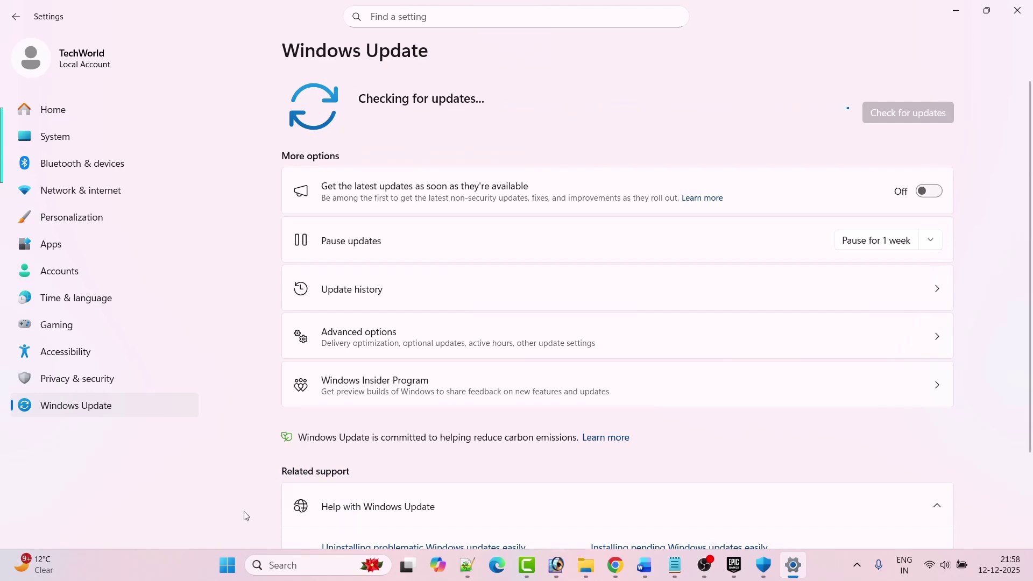
Step: Dismiss Start's power options without restarting and bring the Word guide back at Fix 11
{"action": "left_click", "coordinate": [227, 565]}
{"action": "left_click", "coordinate": [684, 518]}
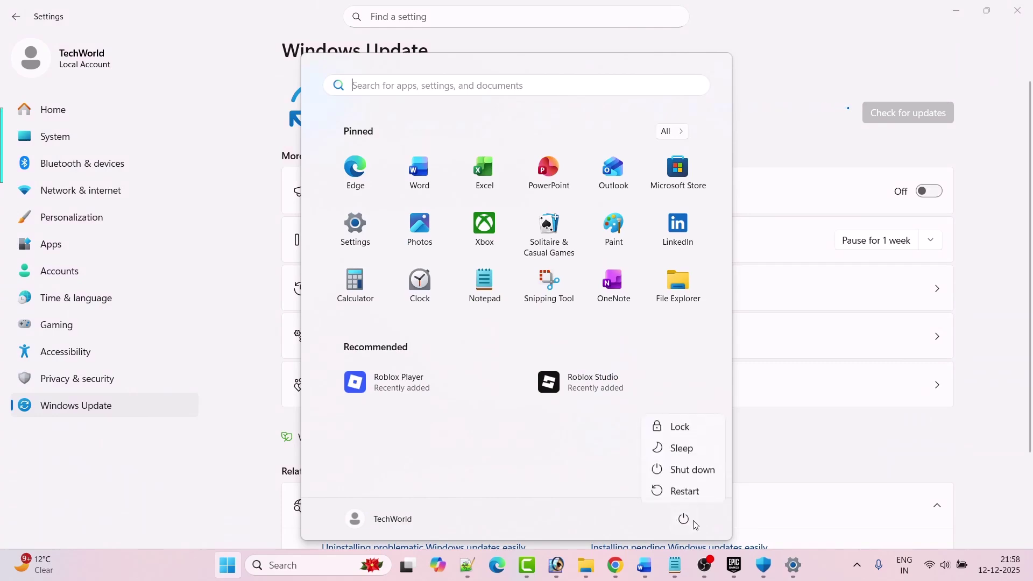
{"action": "left_click", "coordinate": [897, 461]}
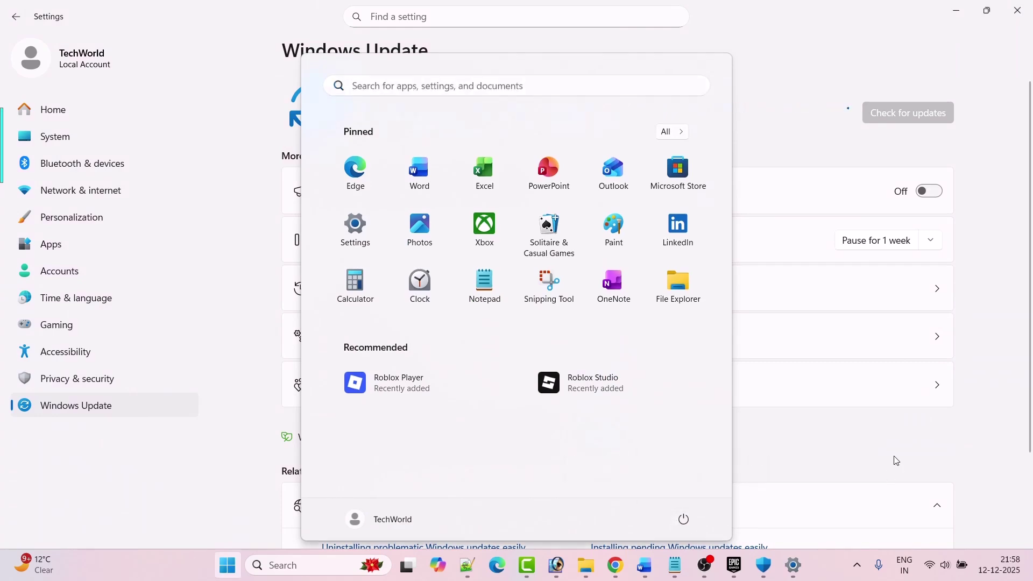
{"action": "left_click", "coordinate": [897, 461]}
{"action": "left_click", "coordinate": [644, 567]}
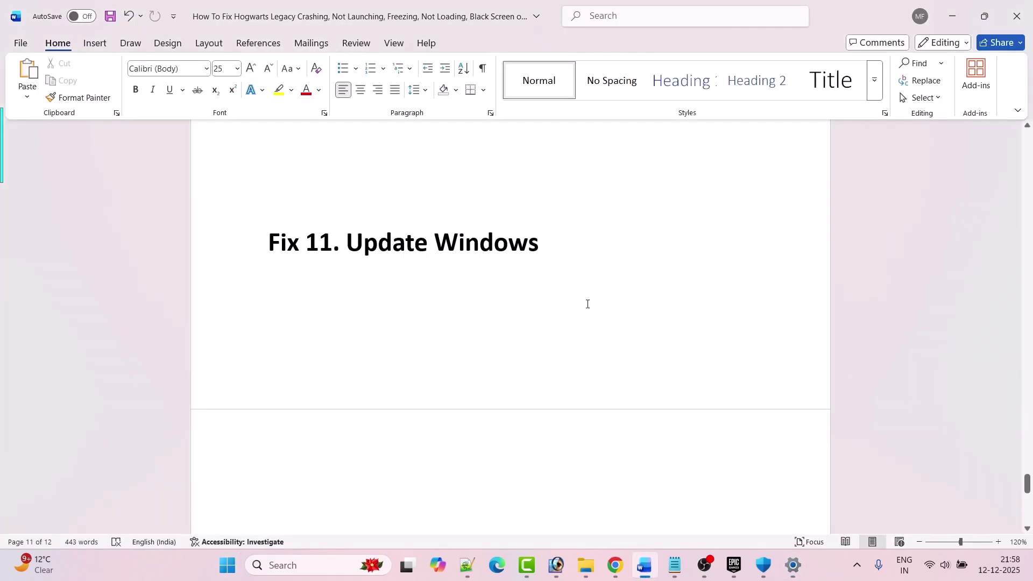
Step: Read down to Fix 12 on reinstalling the game, then switch to the Epic Games Launcher library
{"action": "scroll", "coordinate": [588, 304], "scroll_direction": "down", "scroll_amount": 5}
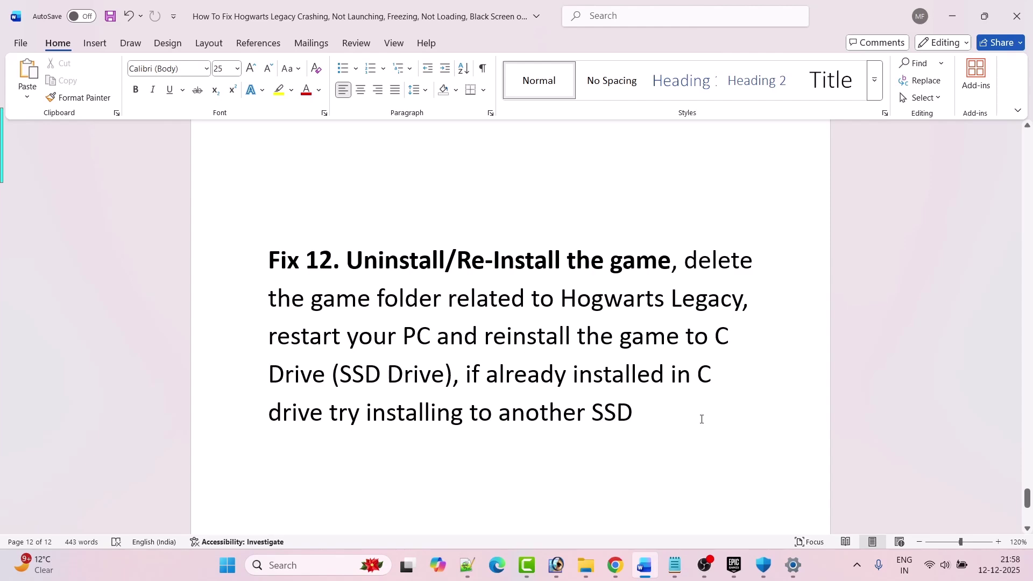
{"action": "left_click", "coordinate": [734, 565]}
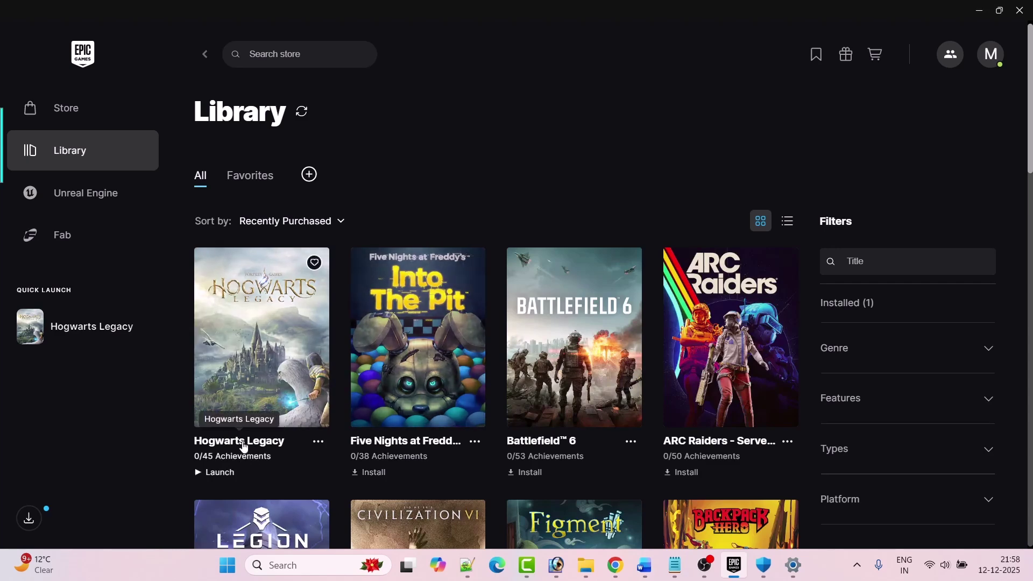
Step: Open the Hogwarts Legacy store page from its Library tile
{"action": "left_click", "coordinate": [279, 449]}
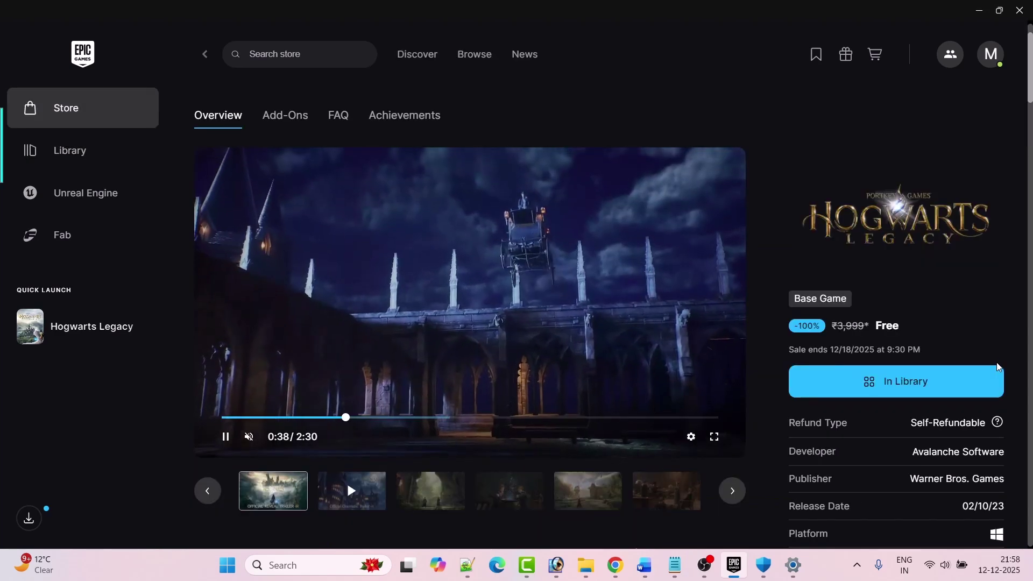